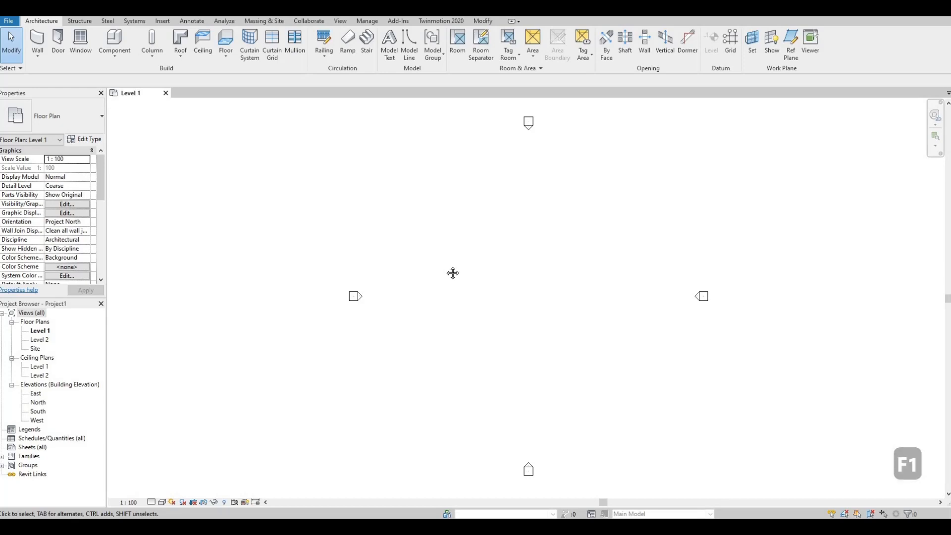
- Draw a vertical grid line between the elevation markers, in the western half of the Level 1 plan
scroll(414, 260, "down", 2)
scroll(396, 281, "down", 1)
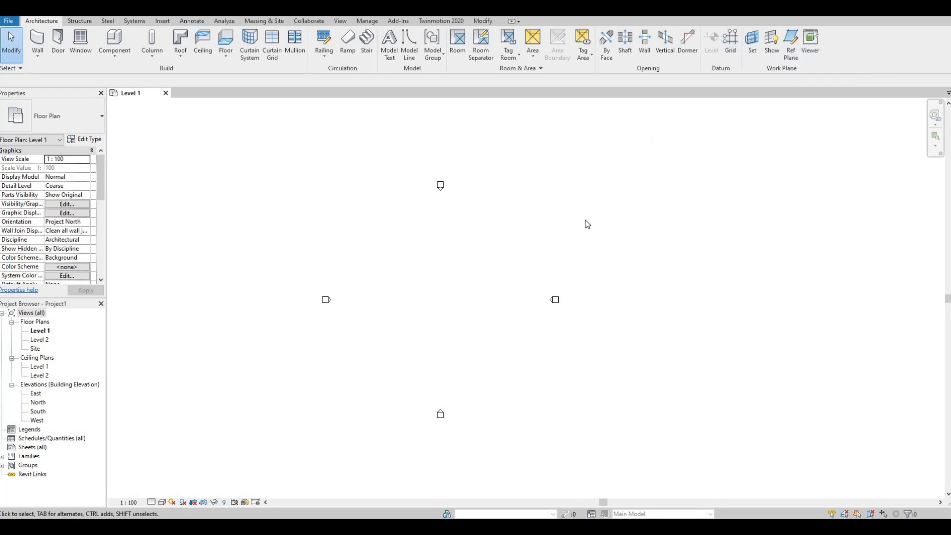
key("g")
key("r")
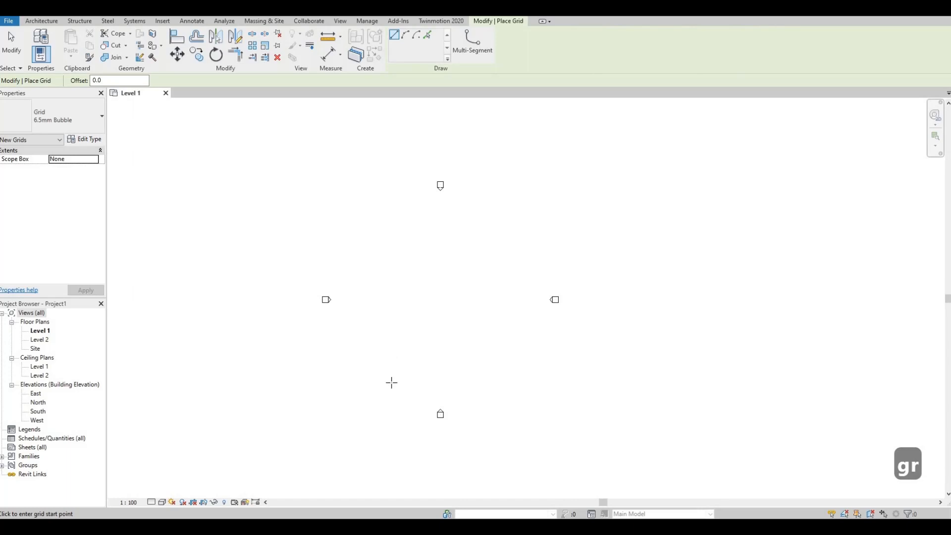
left_click(391, 383)
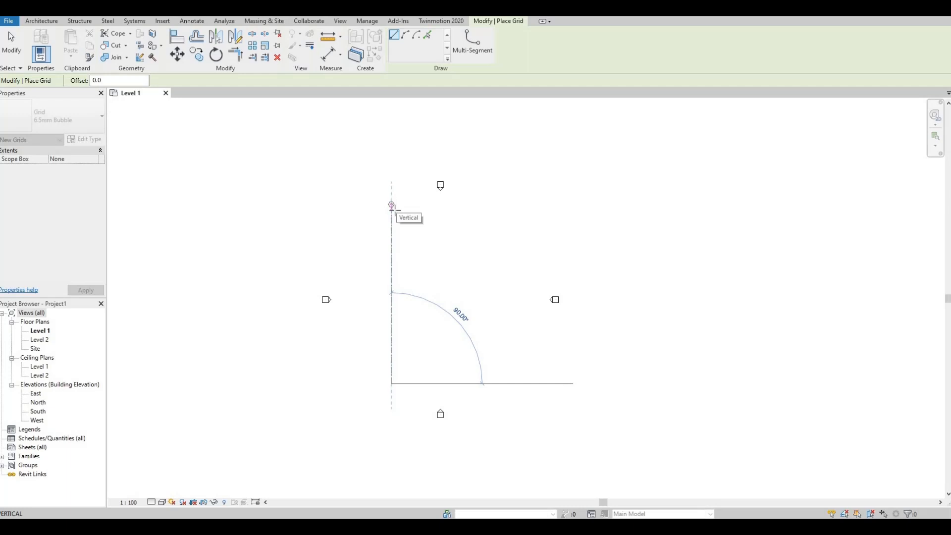
left_click(391, 204)
scroll(412, 220, "up", 2)
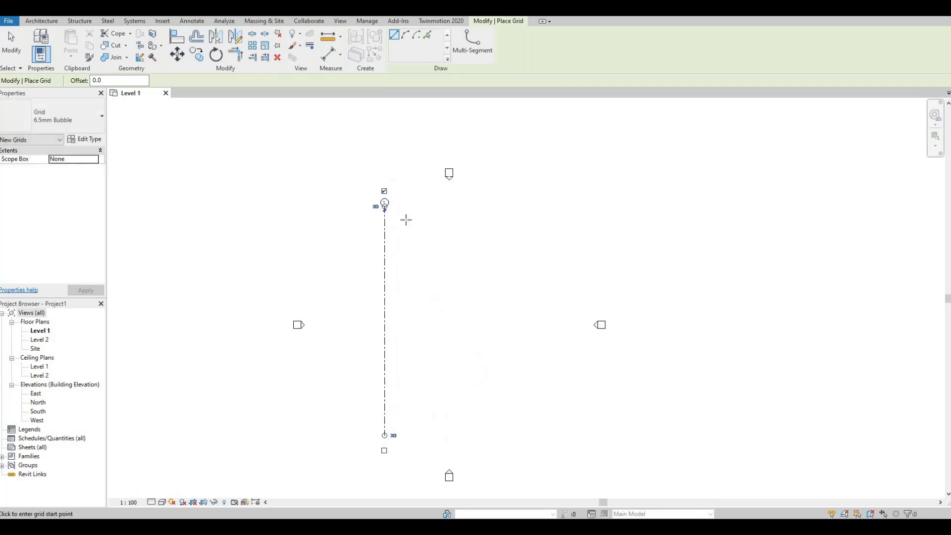
key("Escape")
key("Escape")
- Copy the vertical grid line horizontally to the right at a distance of 3775
scroll(387, 198, "up", 5)
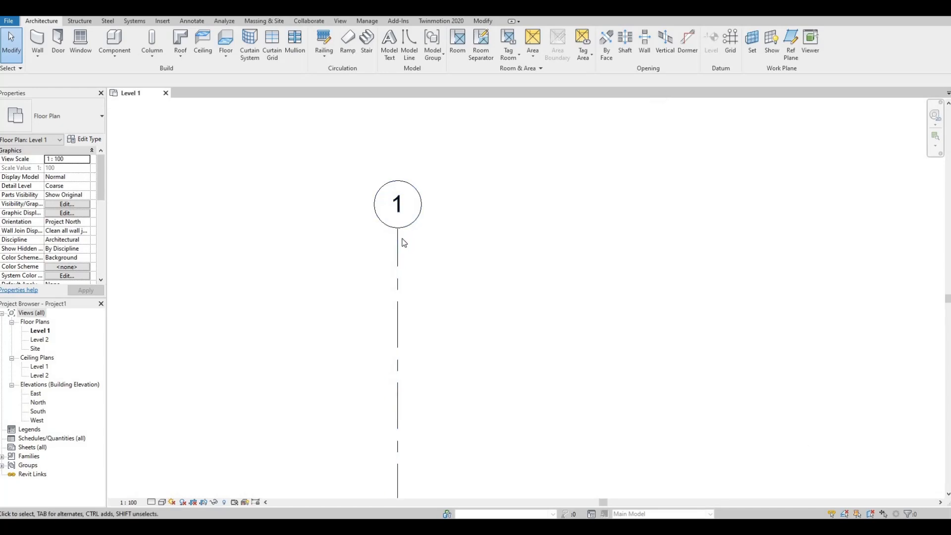
scroll(402, 242, "down", 3)
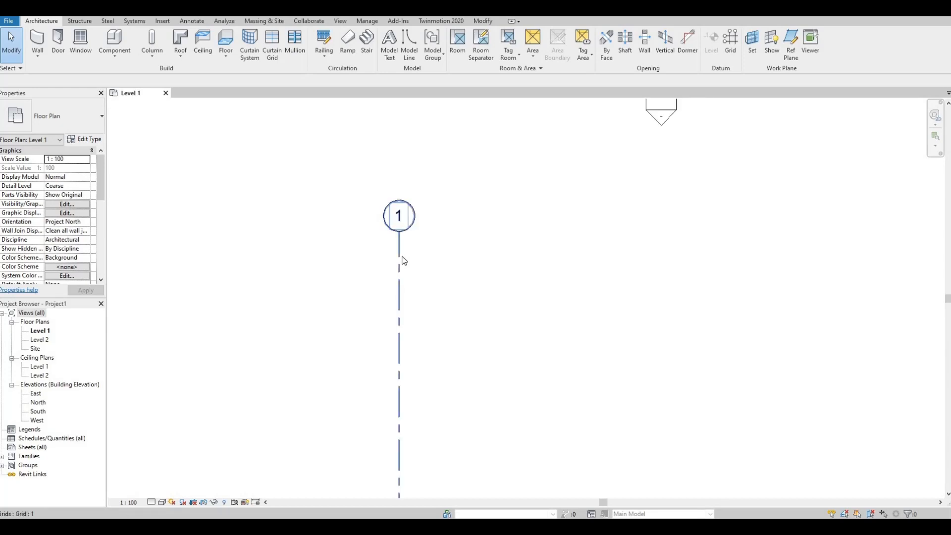
left_click(402, 260)
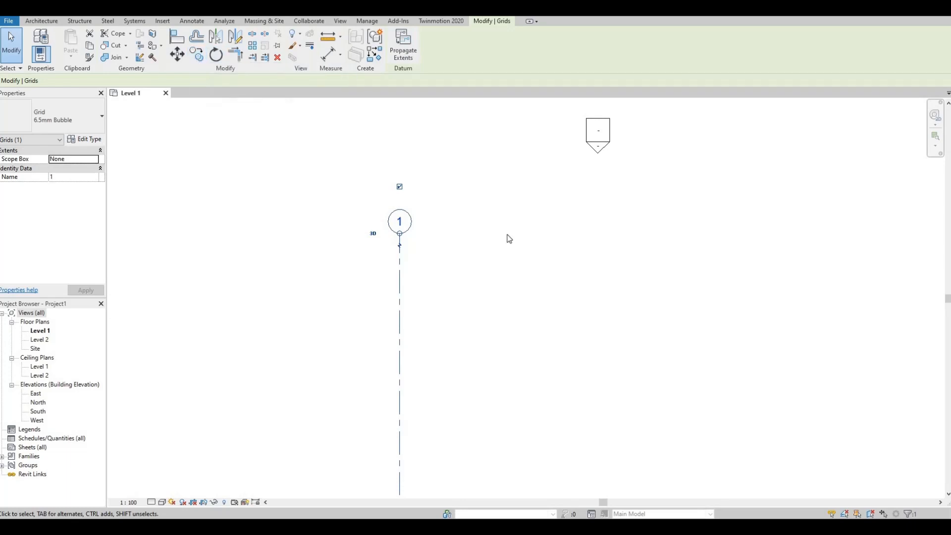
key("c")
key("o")
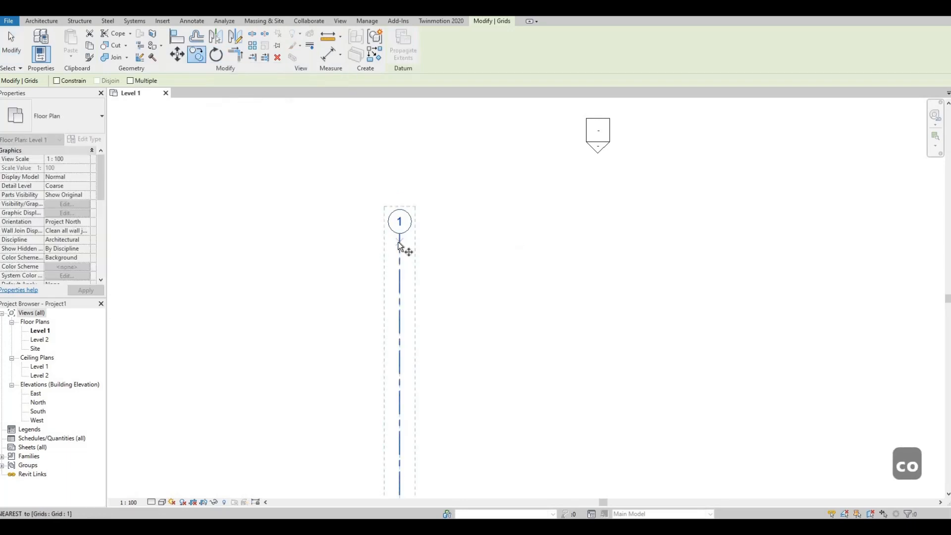
left_click(399, 242)
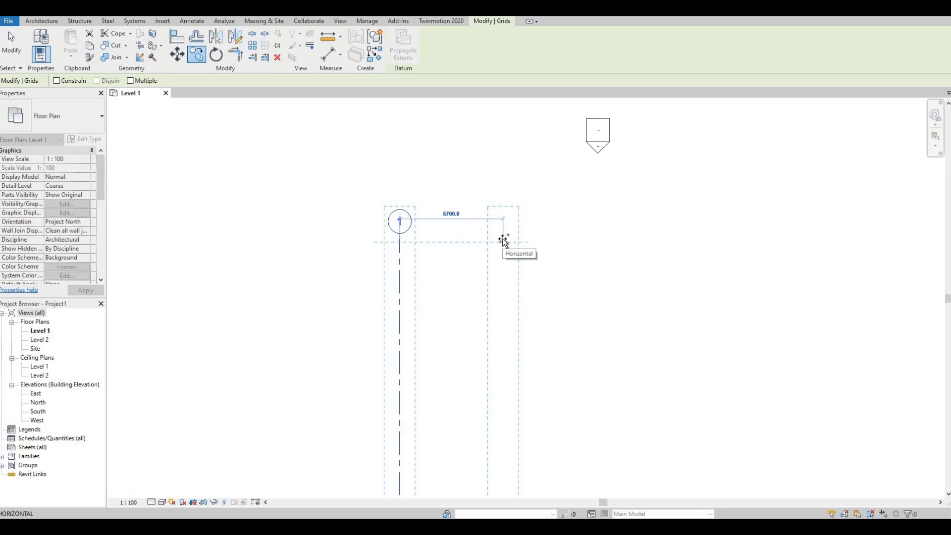
type("3")
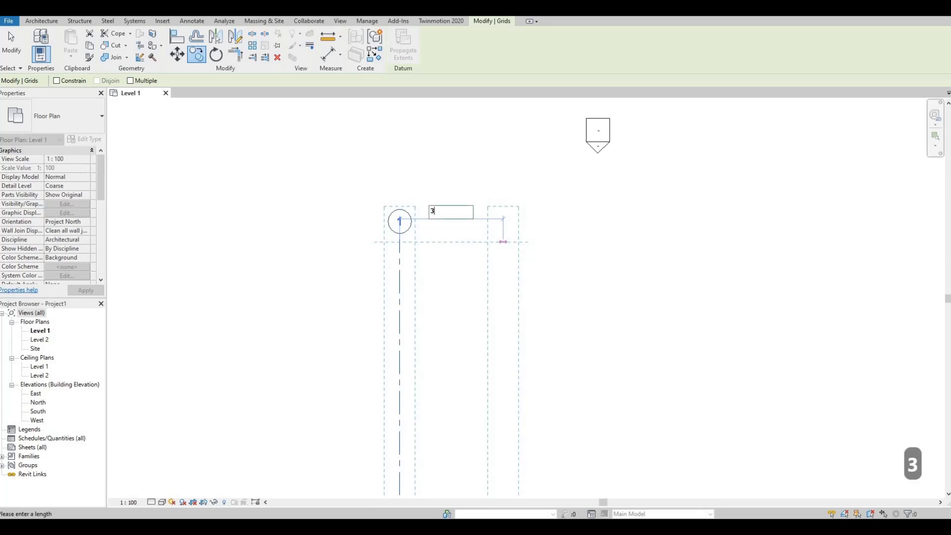
type("775")
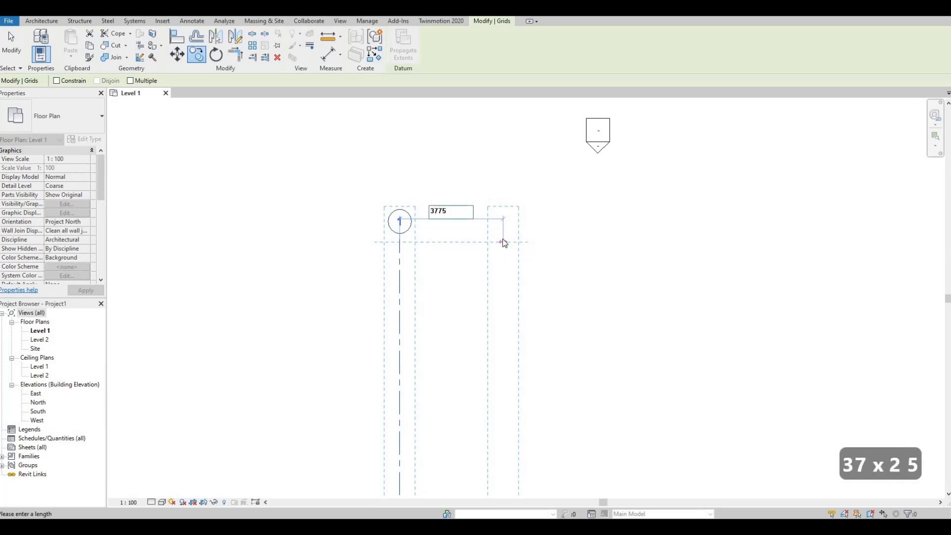
key("Return")
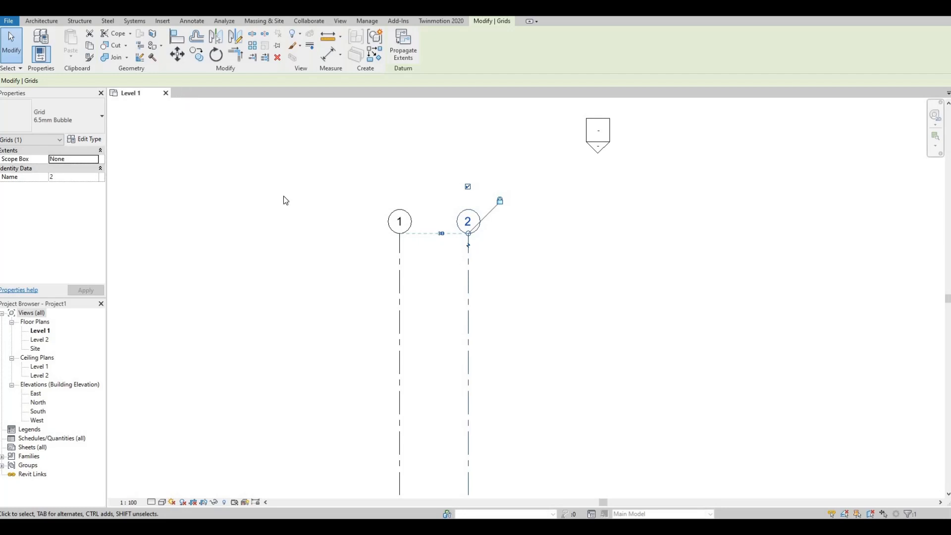
- Start a multiple copy of grid line 2 and place the first copy 4540 to its right
key("c")
key("o")
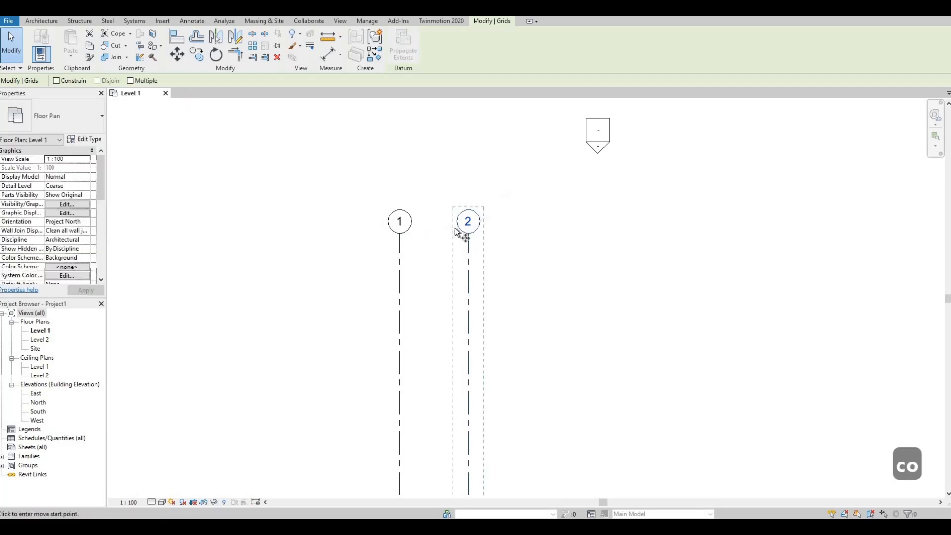
left_click(472, 242)
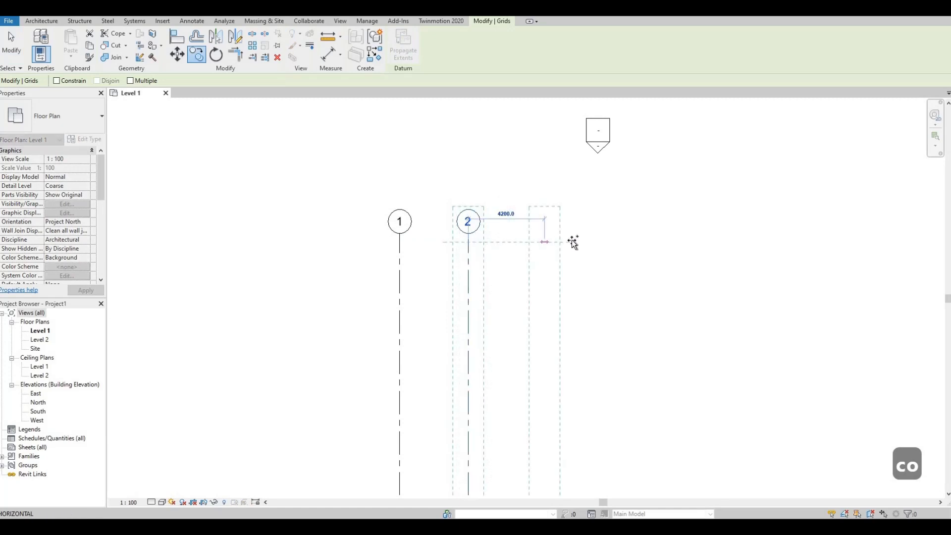
left_click(131, 81)
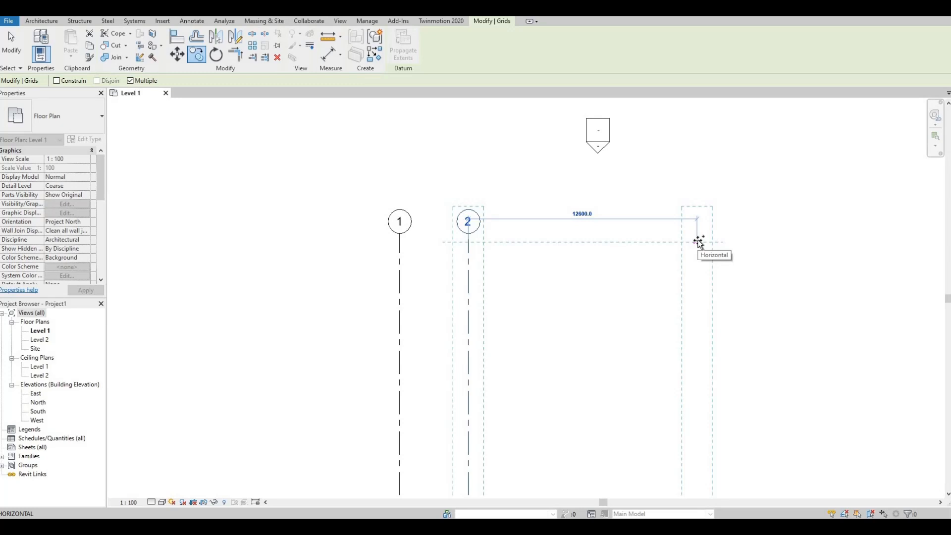
type("45")
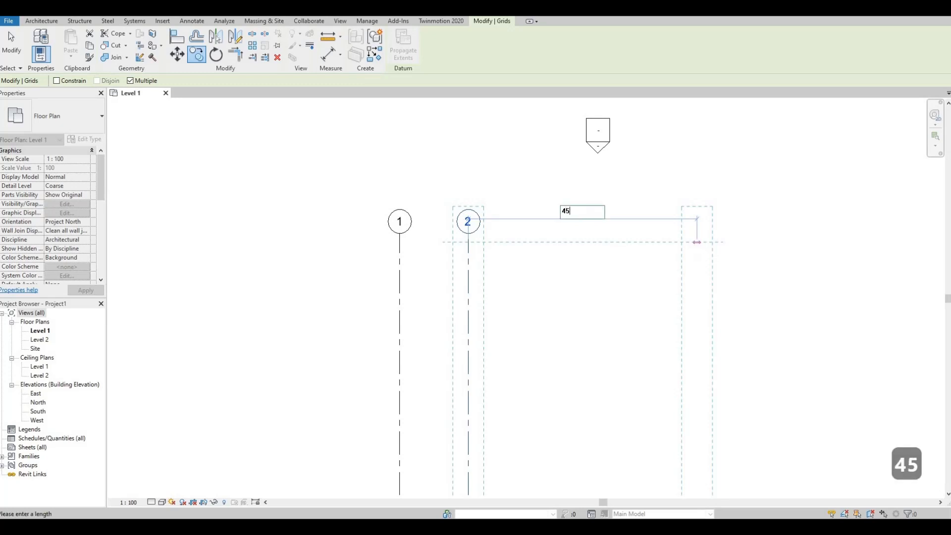
type("40")
key("Return")
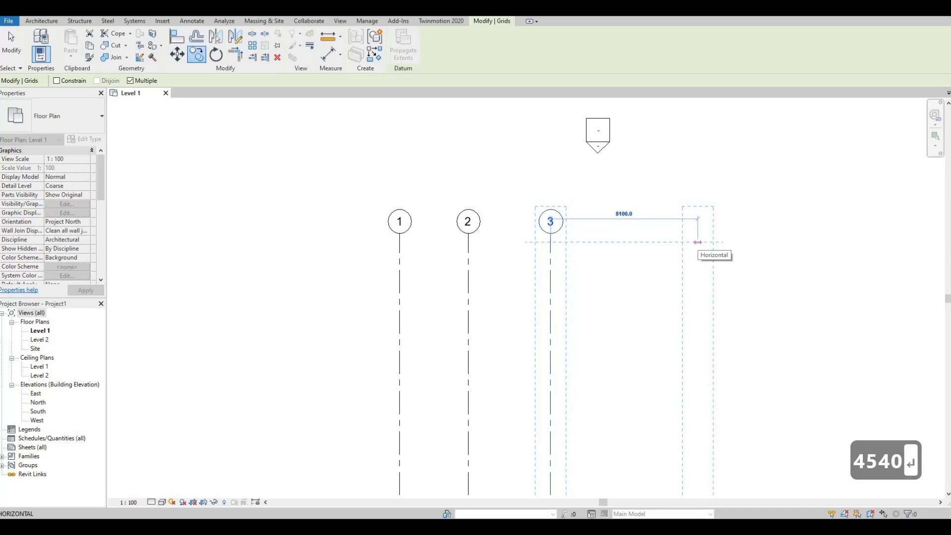
- Place two more vertical grid copies to the right, spaced 1620 and 2185 from the preceding line, and end the copying
type("1620")
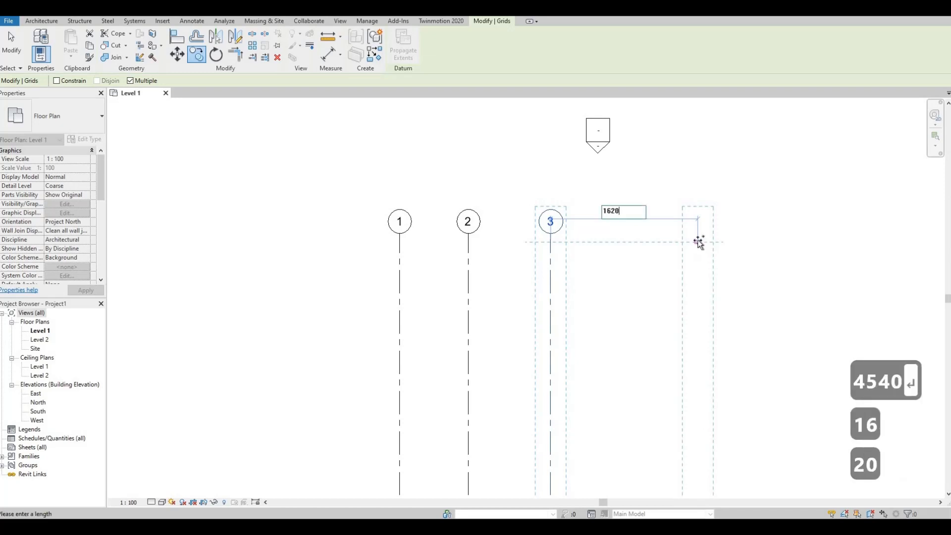
key("Return")
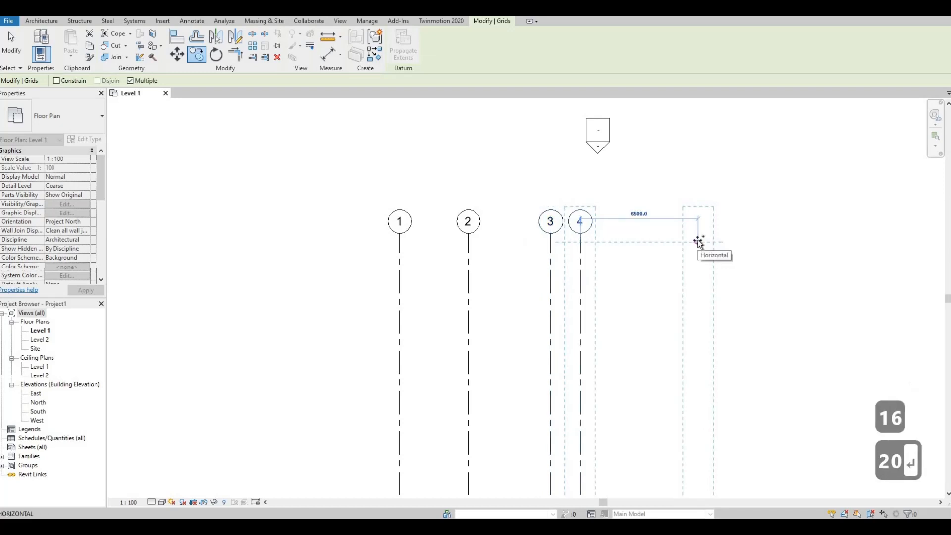
type("2")
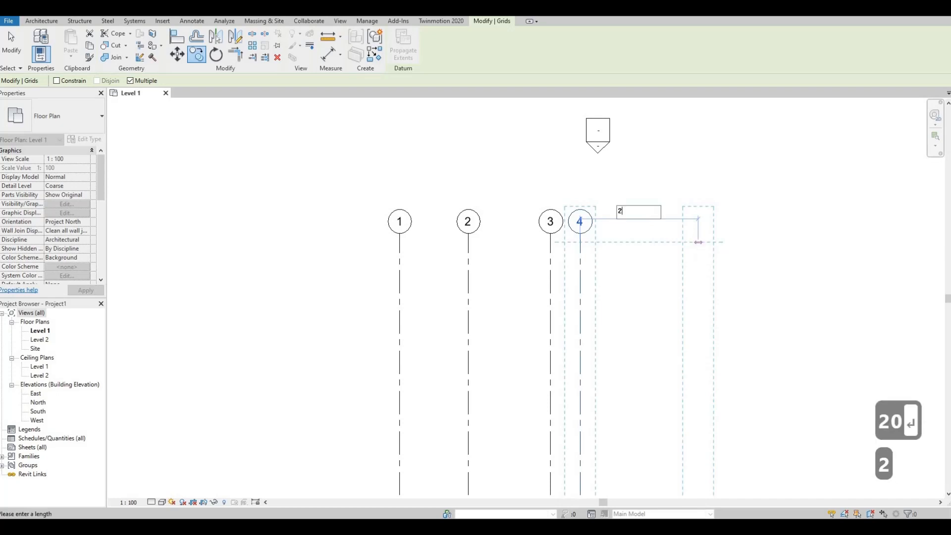
type("185")
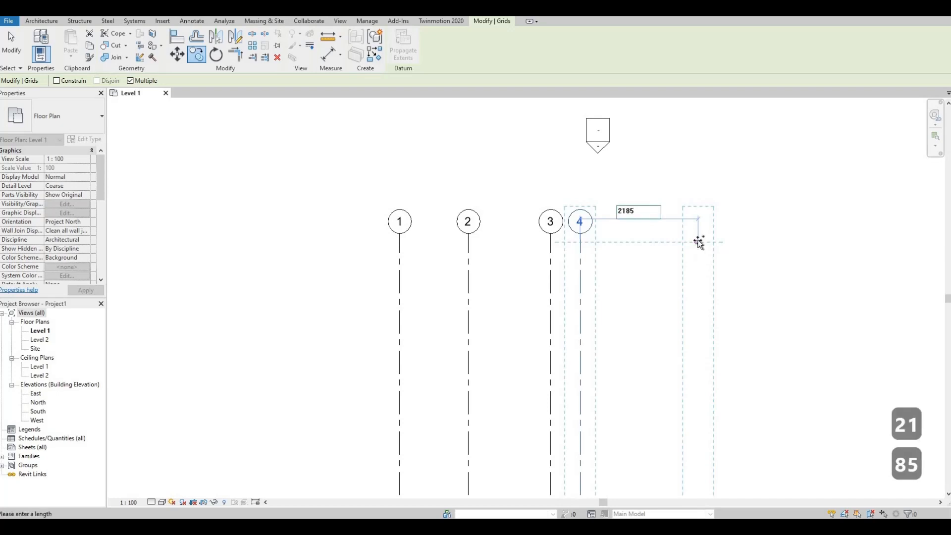
key("Return")
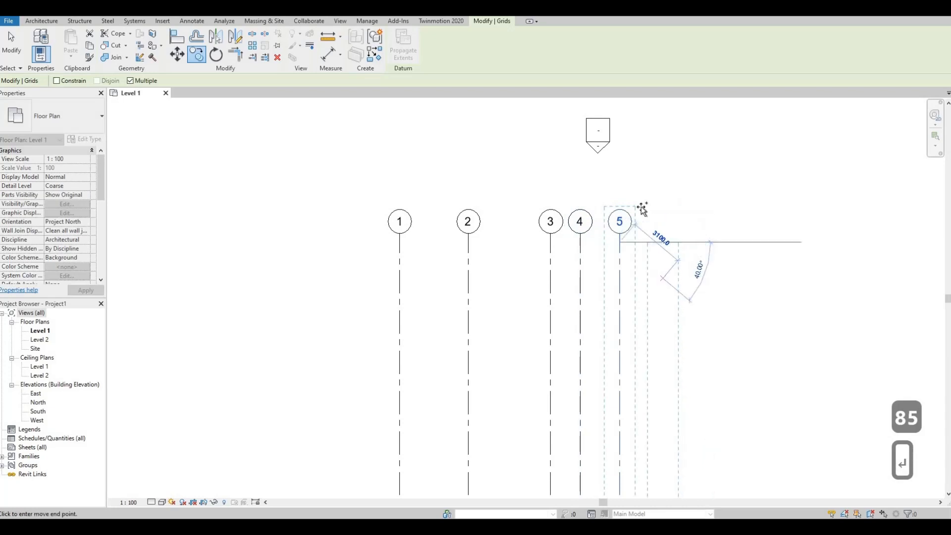
middle_click_drag(661, 276, 642, 209)
scroll(642, 209, "down", 1)
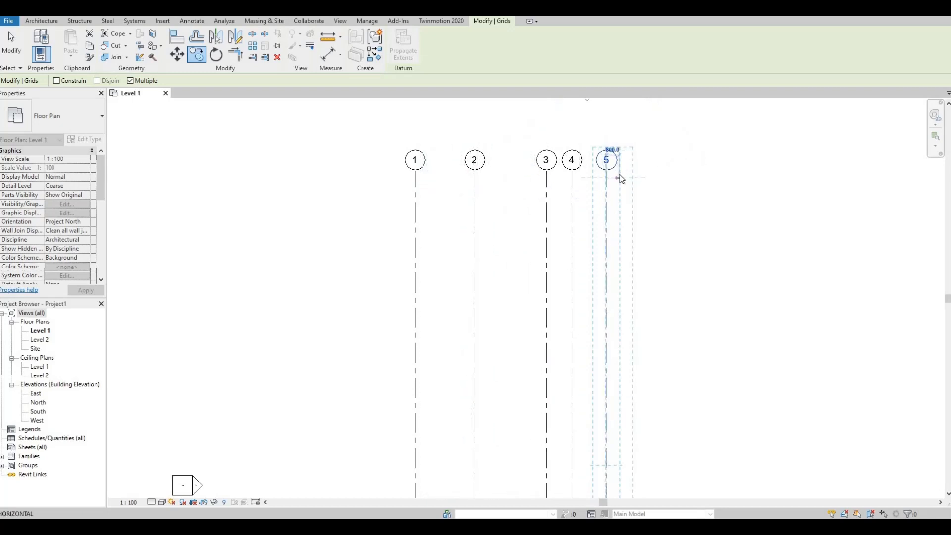
key("Escape")
key("Escape")
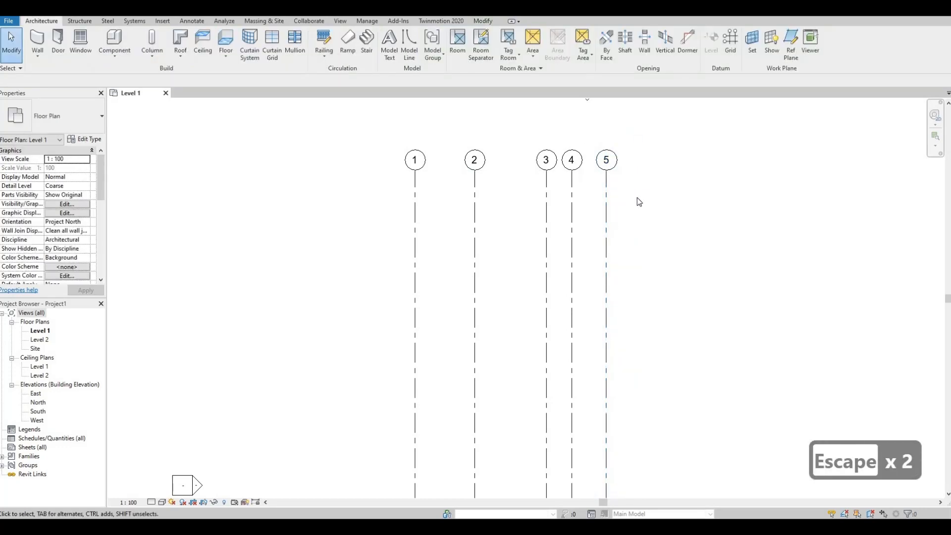
- Draw a horizontal grid line from right to left across all five vertical grids, just below their bubbles
scroll(580, 193, "down", 5)
middle_click_drag(585, 187, 585, 208)
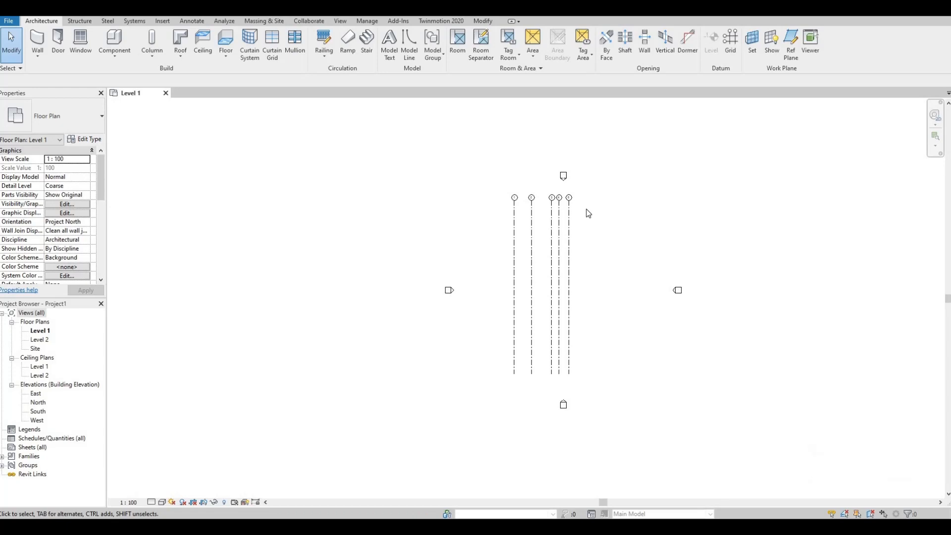
key("g")
key("r")
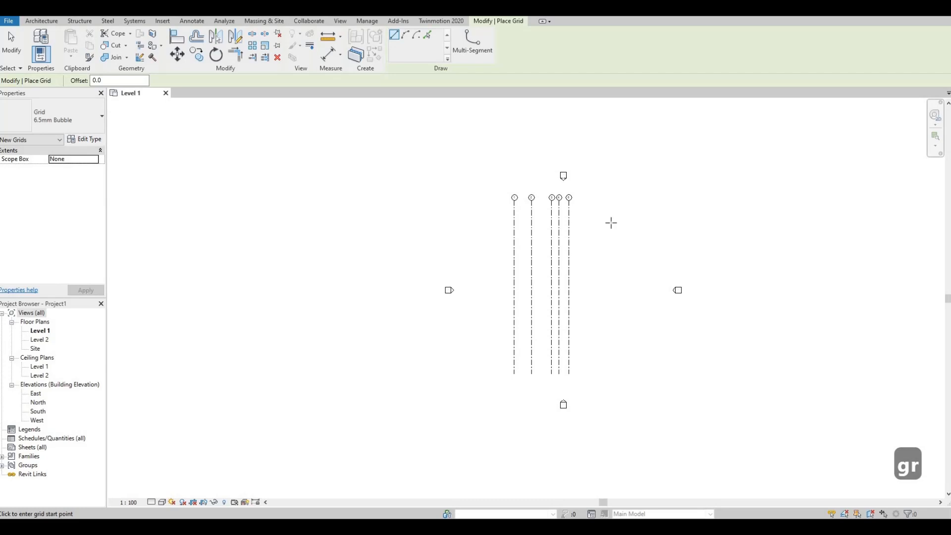
left_click(600, 220)
left_click(488, 219)
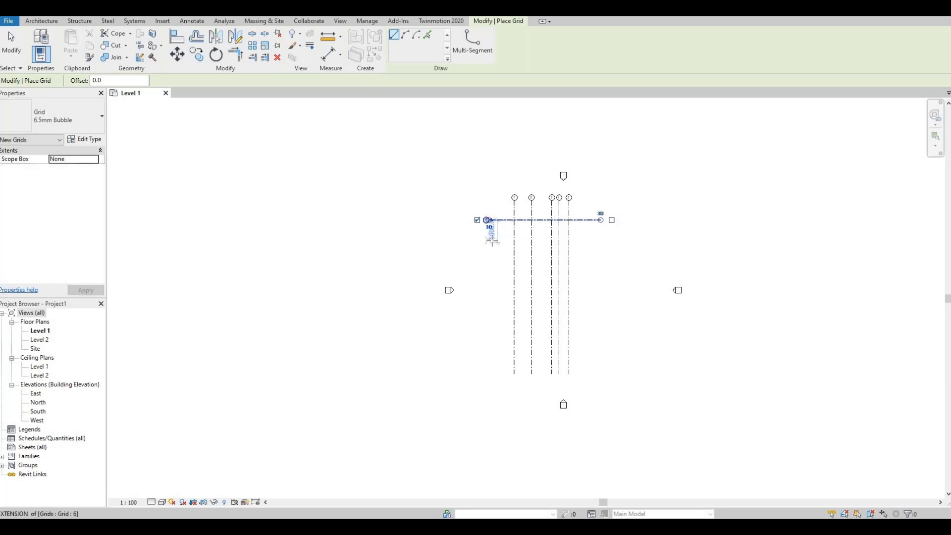
key("Escape")
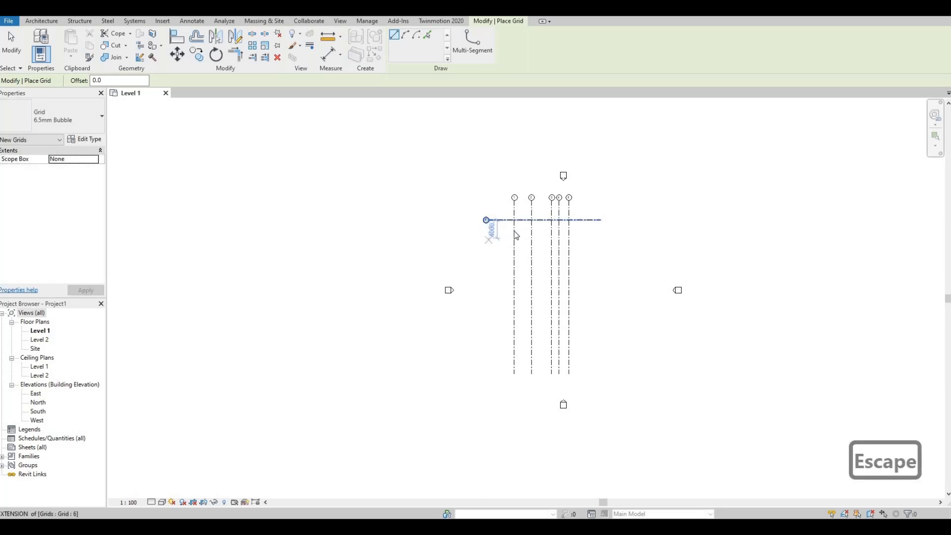
key("Escape")
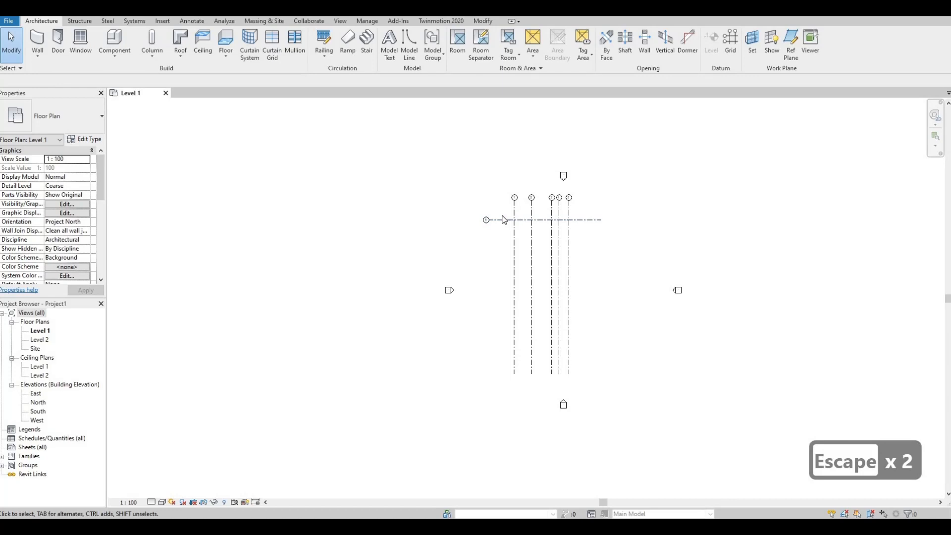
- Rename the horizontal grid line to A in its bubble and deselect it
scroll(504, 219, "up", 4)
left_click(469, 232)
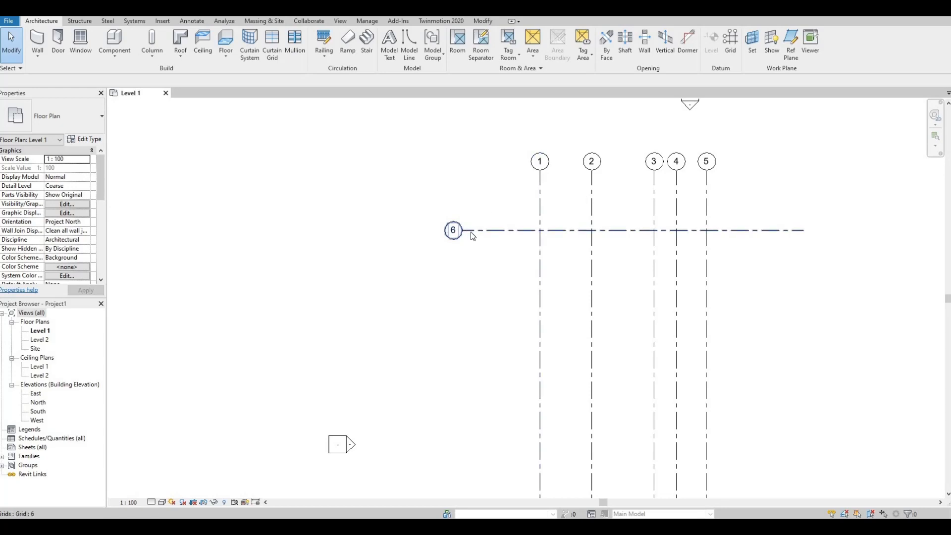
scroll(458, 231, "up", 4)
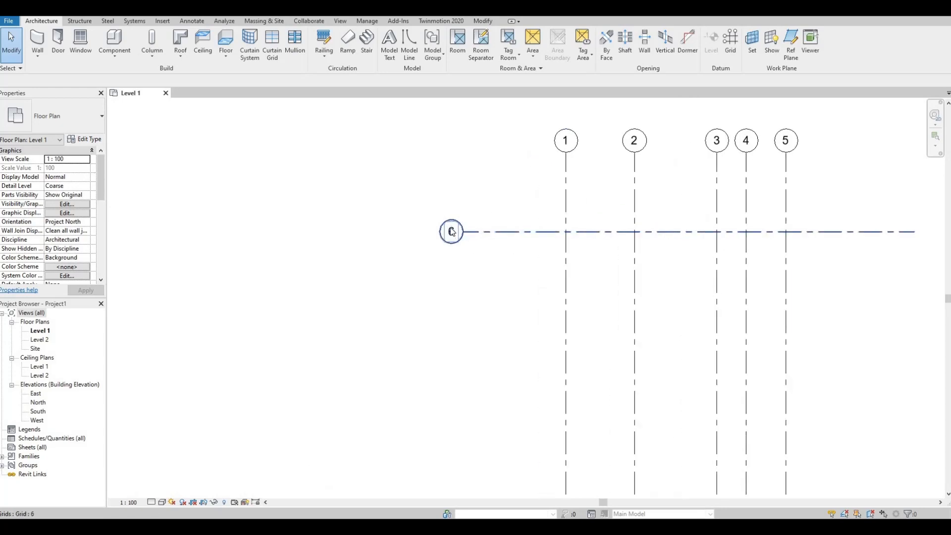
left_click(452, 233)
left_click(451, 232)
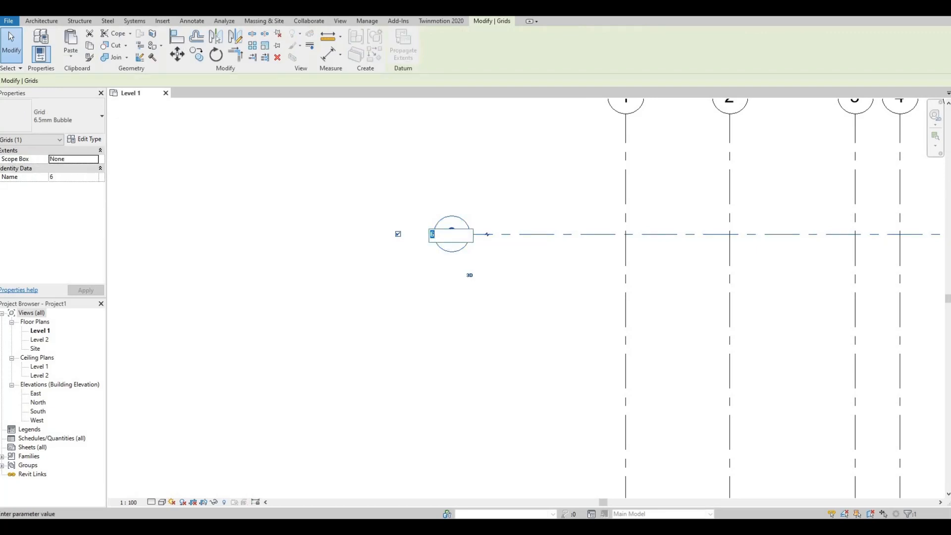
type("A")
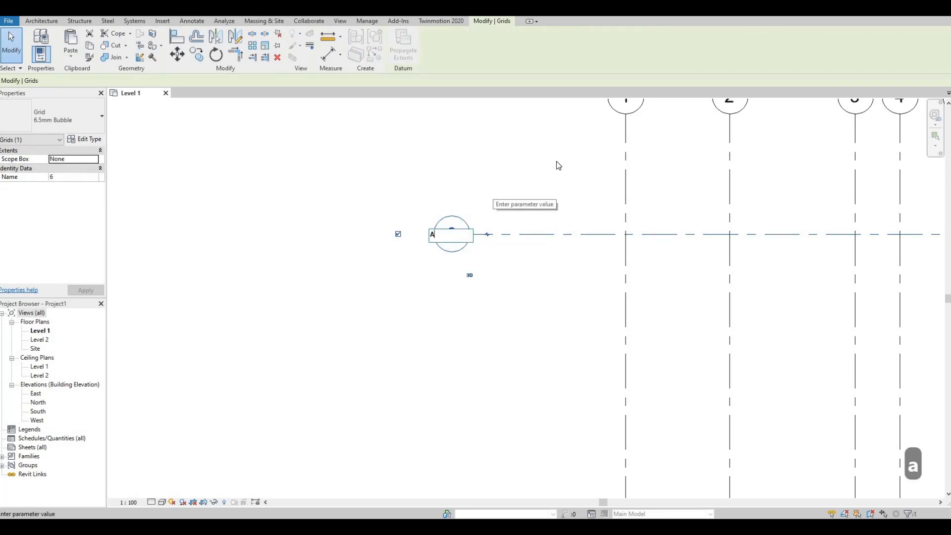
left_click(561, 177)
scroll(512, 182, "down", 1)
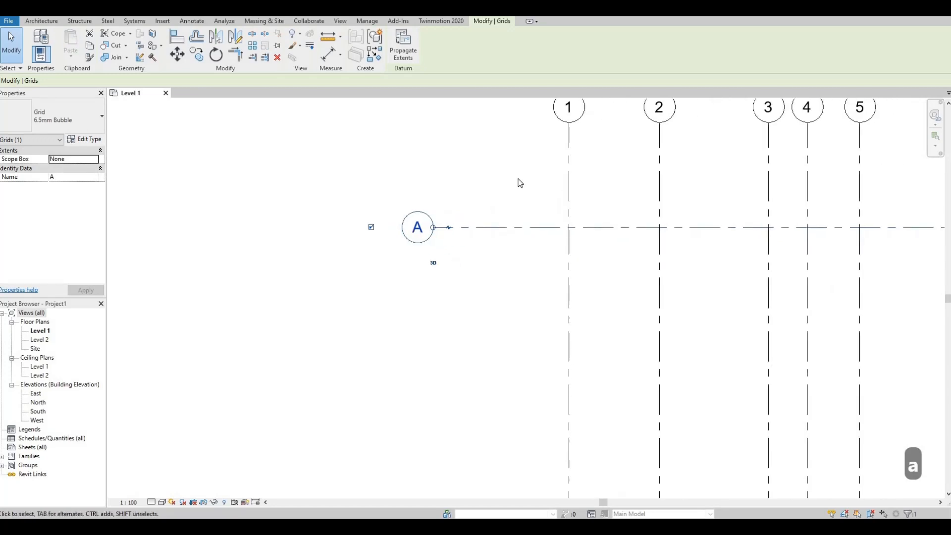
scroll(518, 182, "down", 1)
key("Escape")
key("Escape")
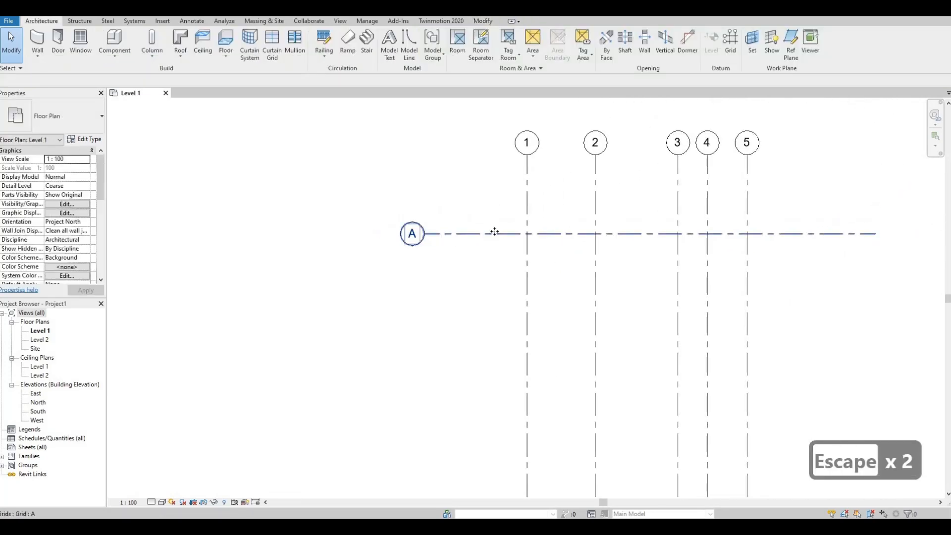
- Start a multiple copy of horizontal grid line A and place the first copy 1830 below it
left_click(458, 233)
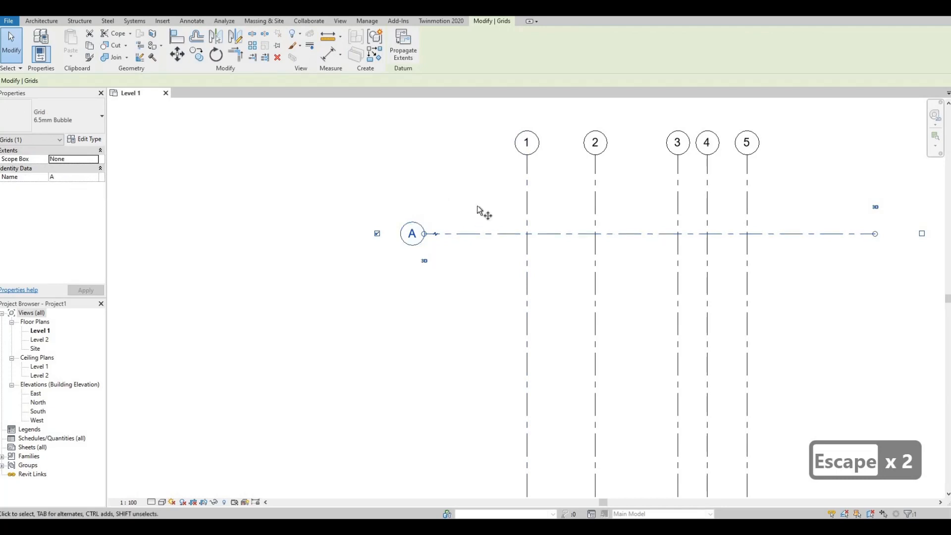
key("c")
key("o")
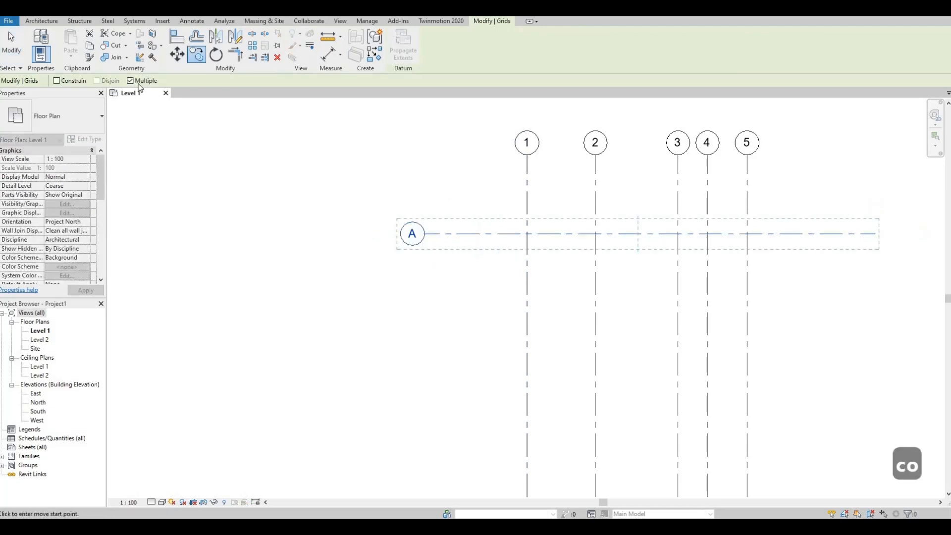
left_click(449, 233)
left_click(480, 240)
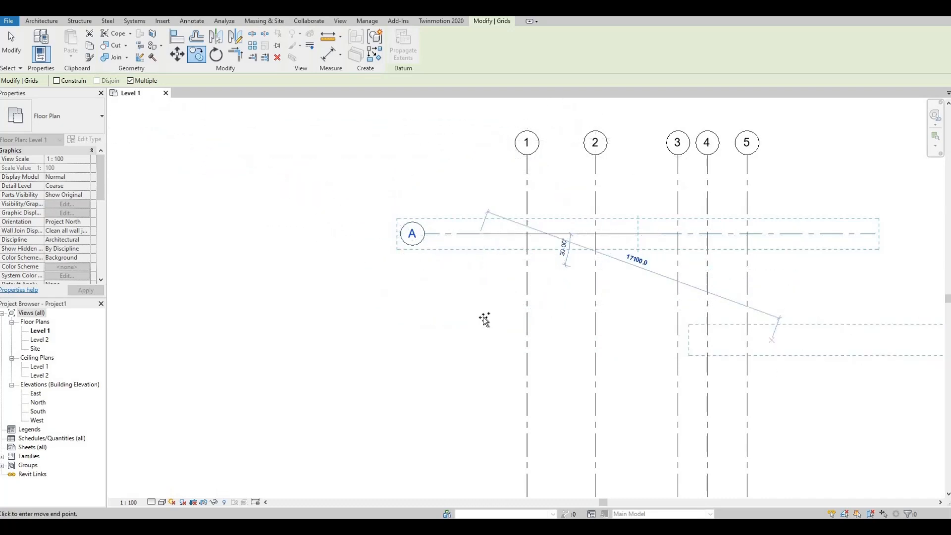
middle_click_drag(473, 322, 446, 205)
scroll(444, 204, "down", 2)
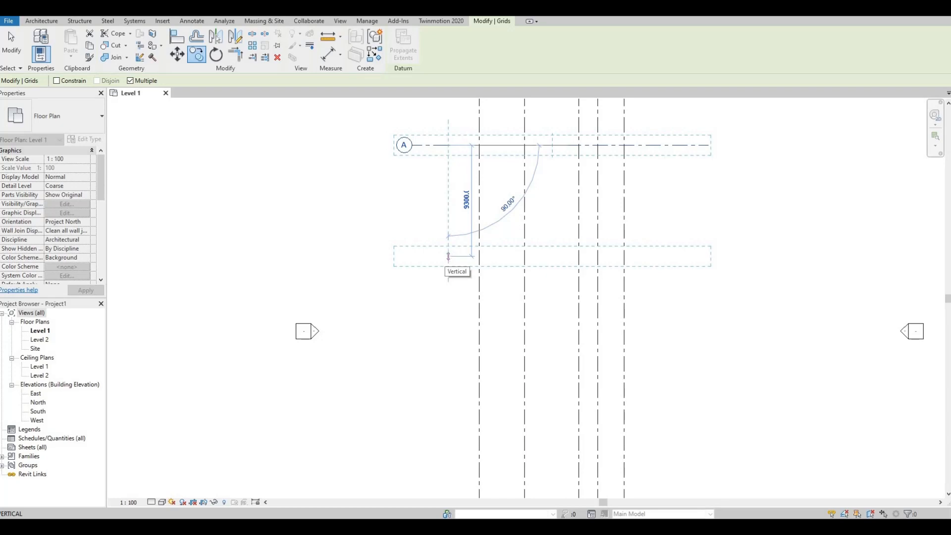
type("1830")
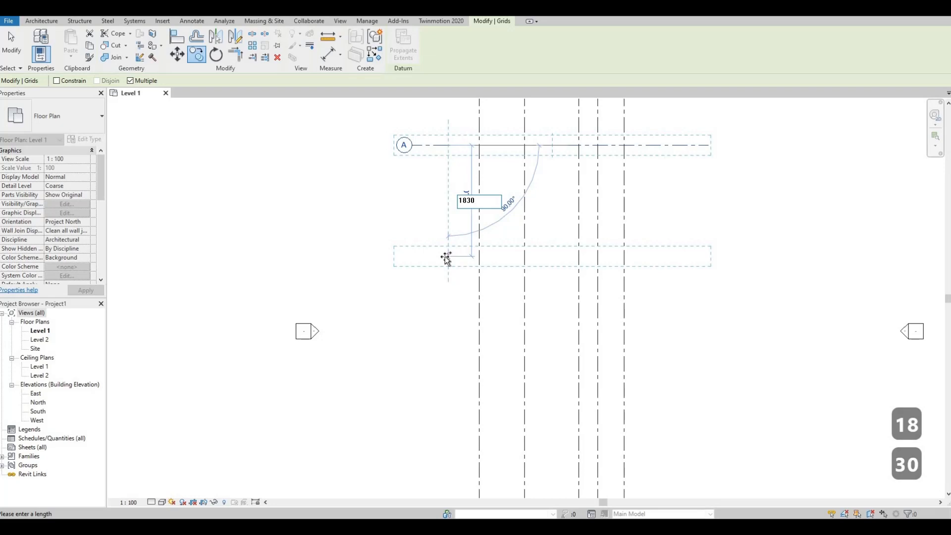
key("Return")
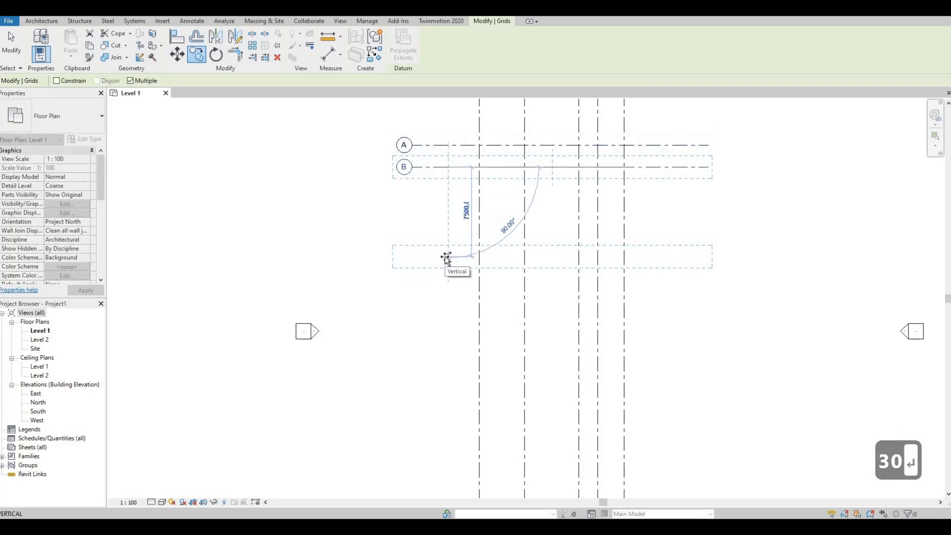
- Place two more horizontal grid copies downward, spaced 2970 and 1725 from the preceding line
type("29")
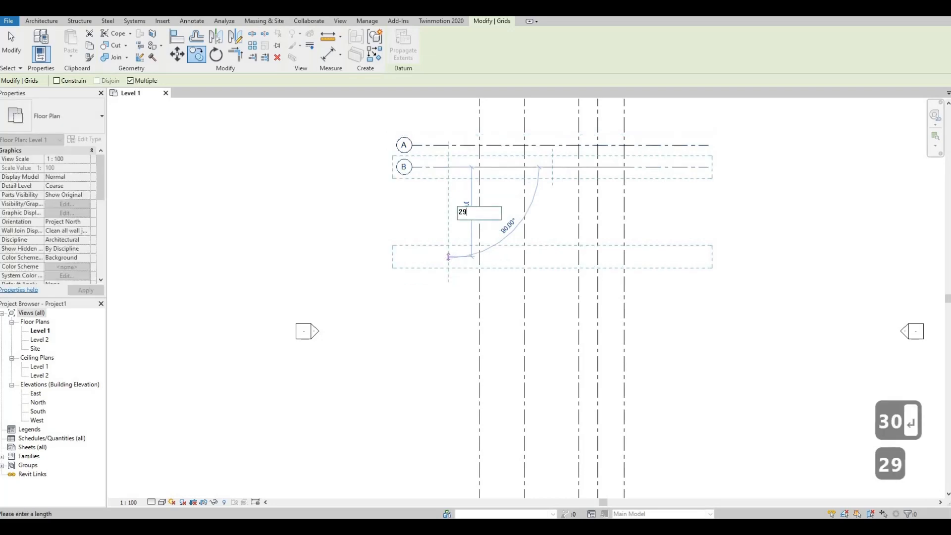
type("70")
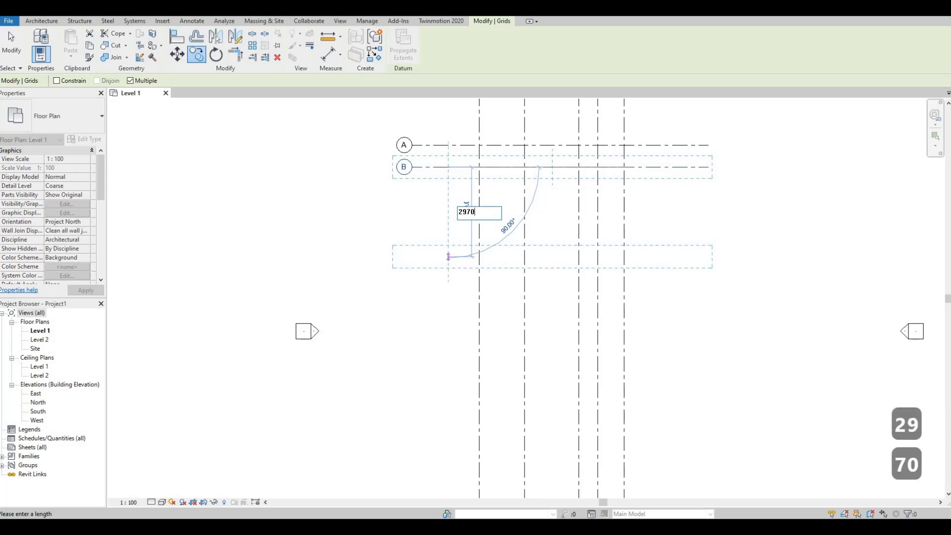
key("Return")
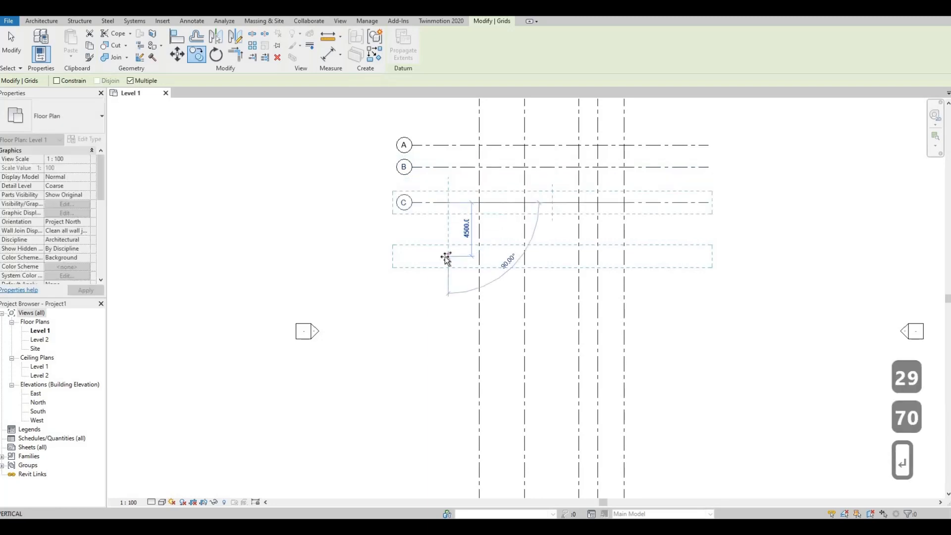
key("F1")
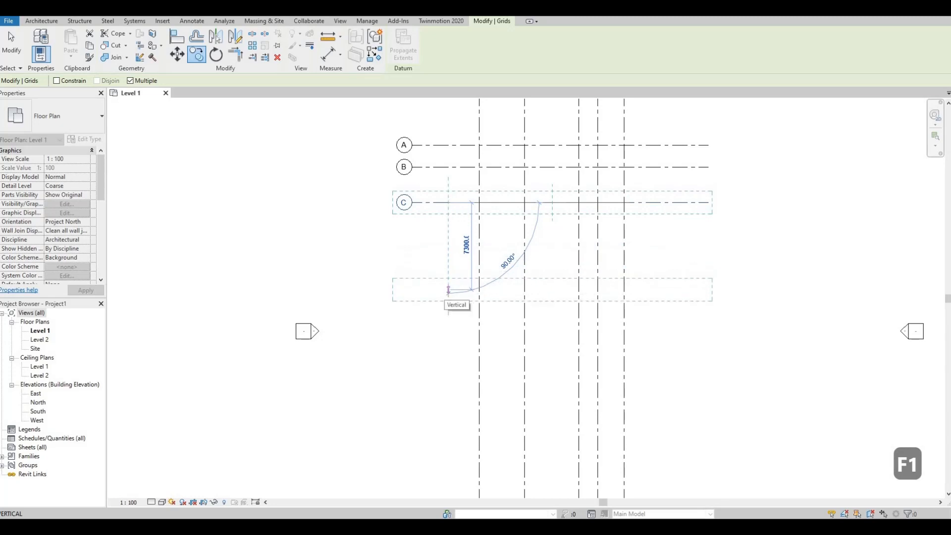
type("1725")
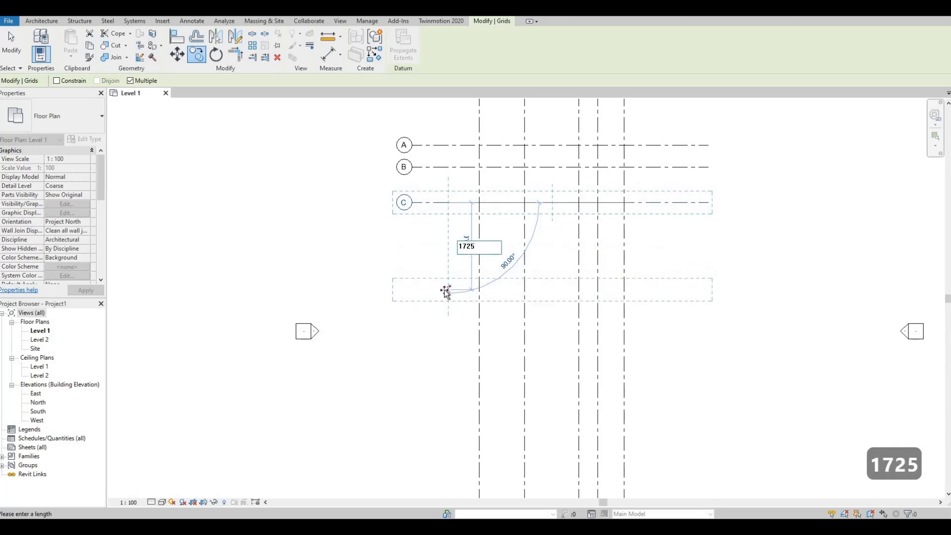
key("Return")
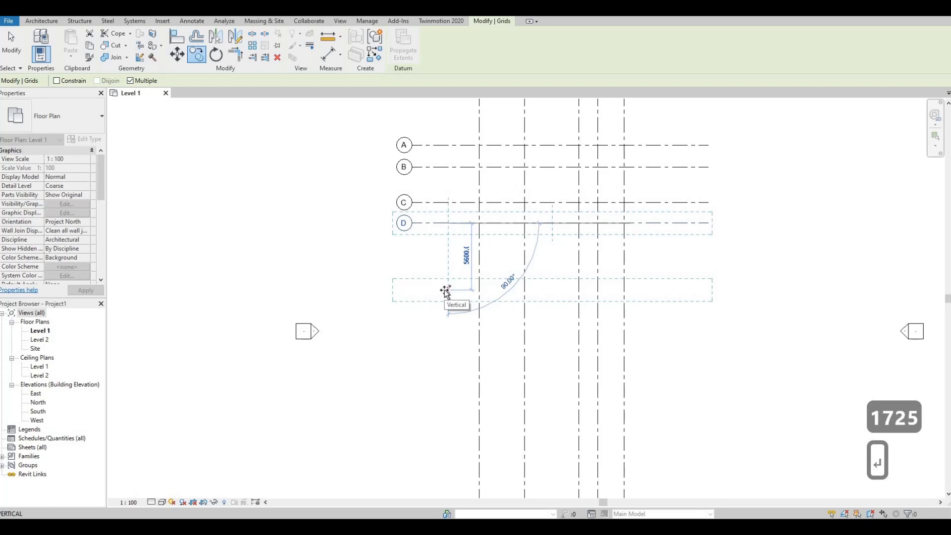
- Place another horizontal grid copy 4845 below grid line D
type("48")
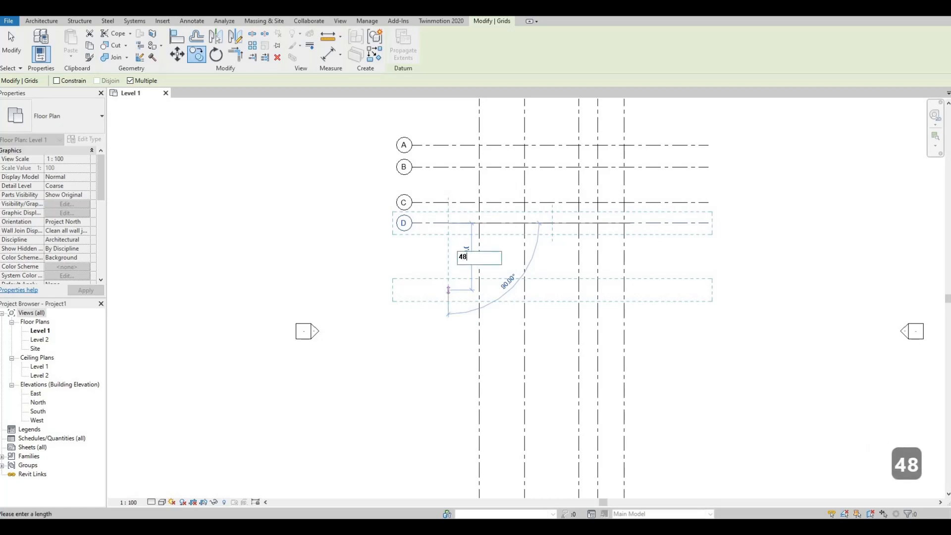
type("45")
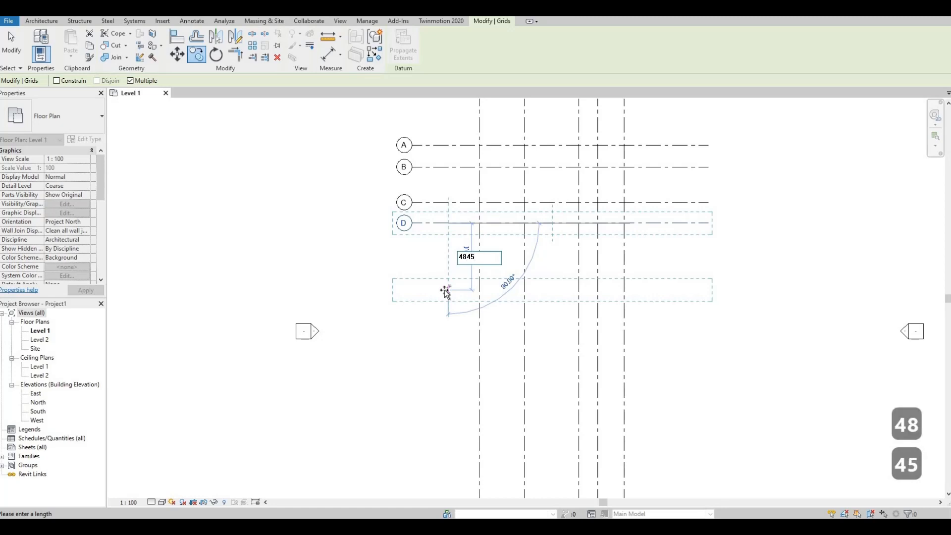
key("Return")
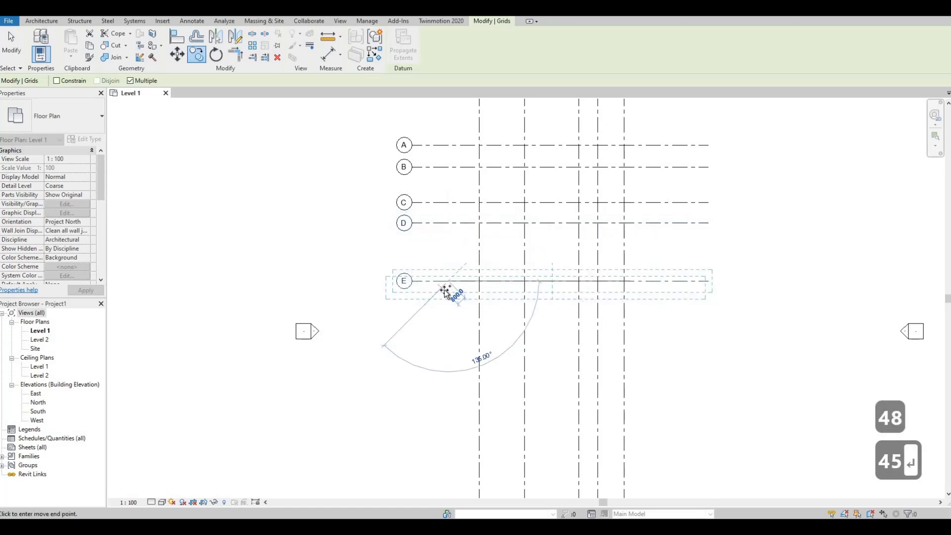
- Try to place a further grid copy 3840 from grid line E, undo it and end the copying
type("3")
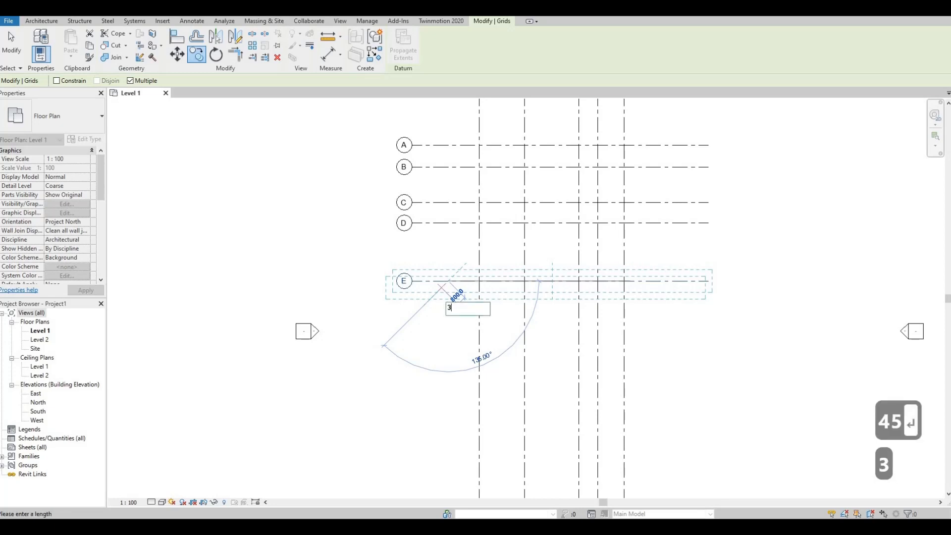
type("840")
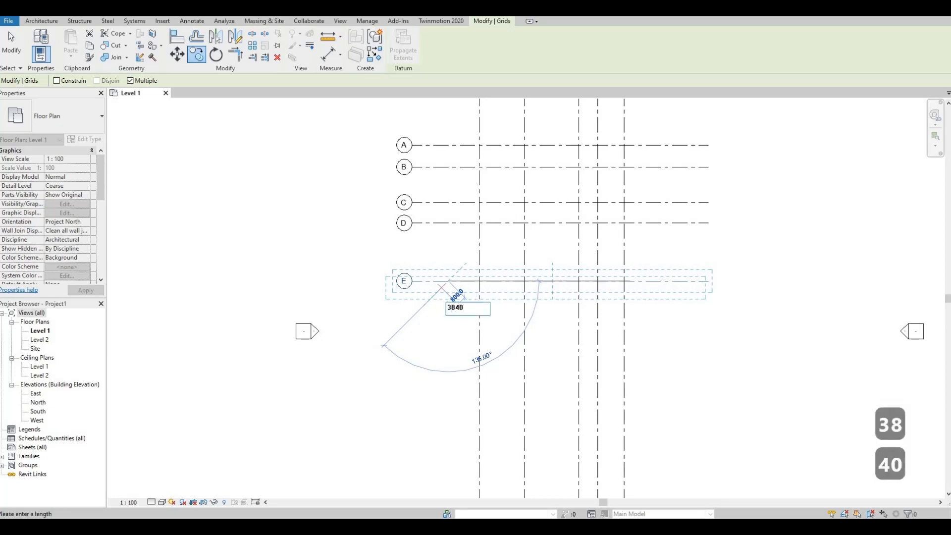
key("Return")
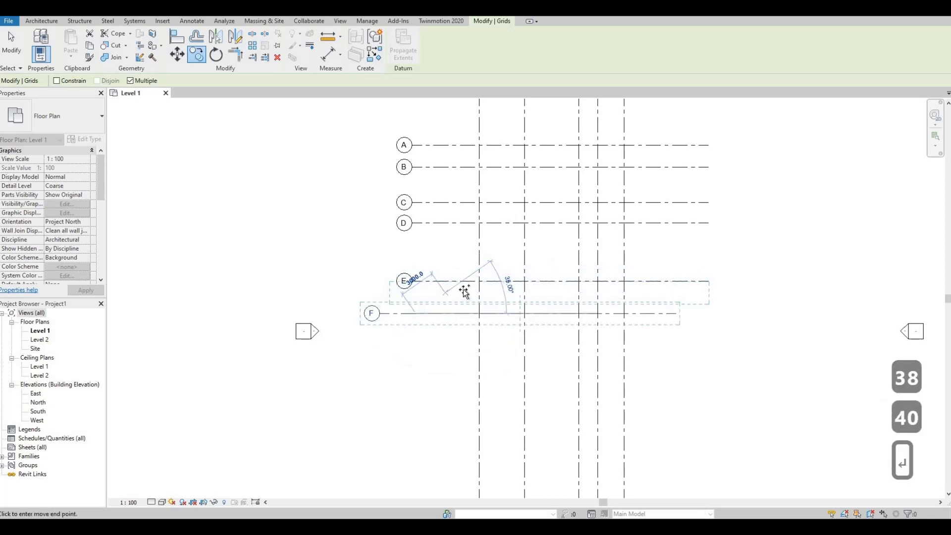
key("ctrl+z")
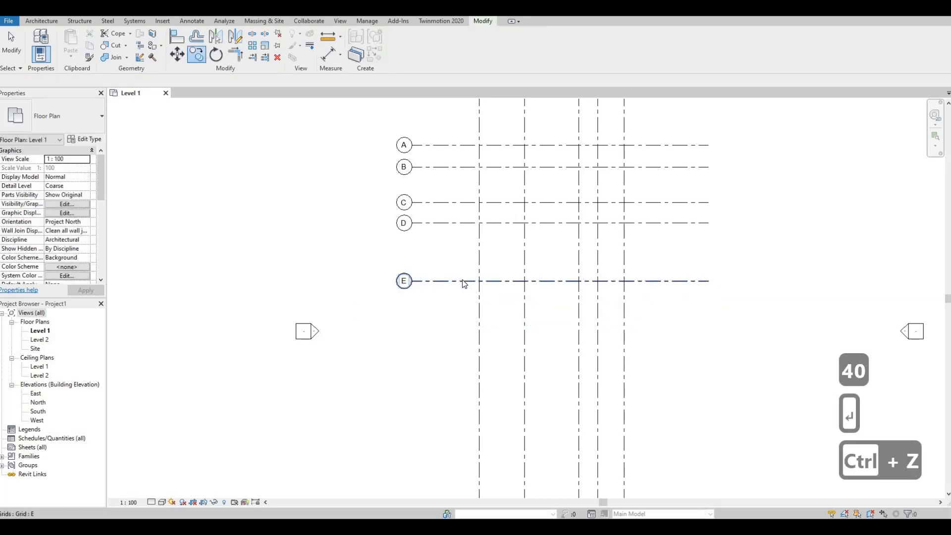
key("Escape")
key("Escape")
key("Escape")
- Start a multiple copy of grid line E and place the first copy 3840 straight below it
left_click(463, 281)
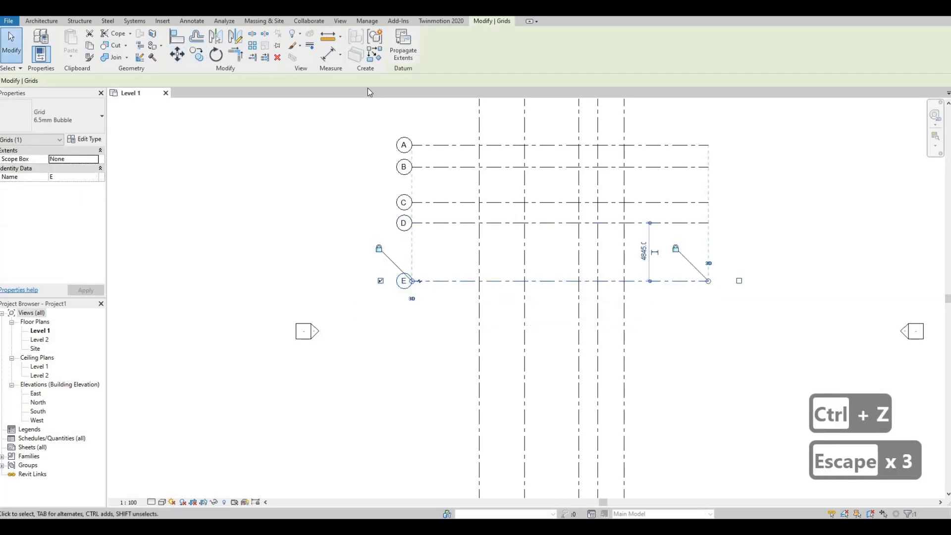
left_click(198, 57)
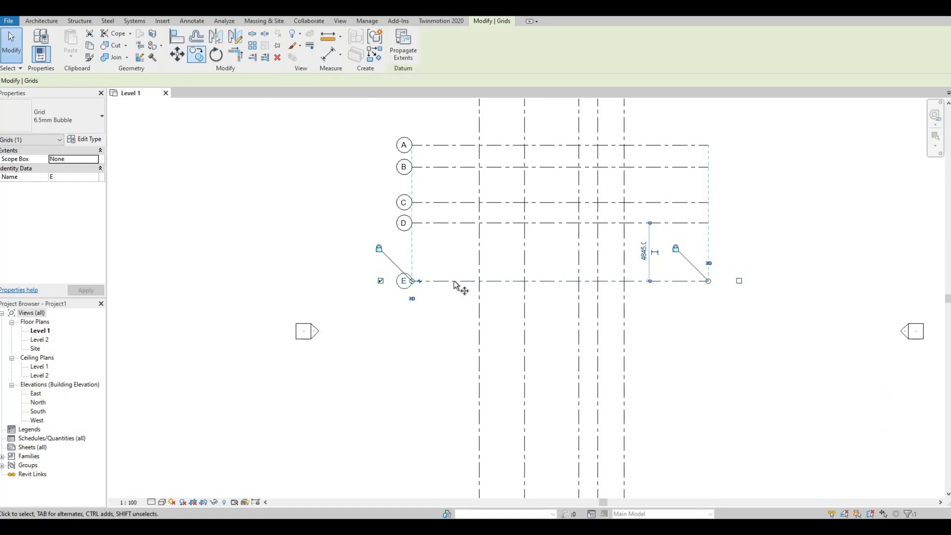
left_click(452, 281)
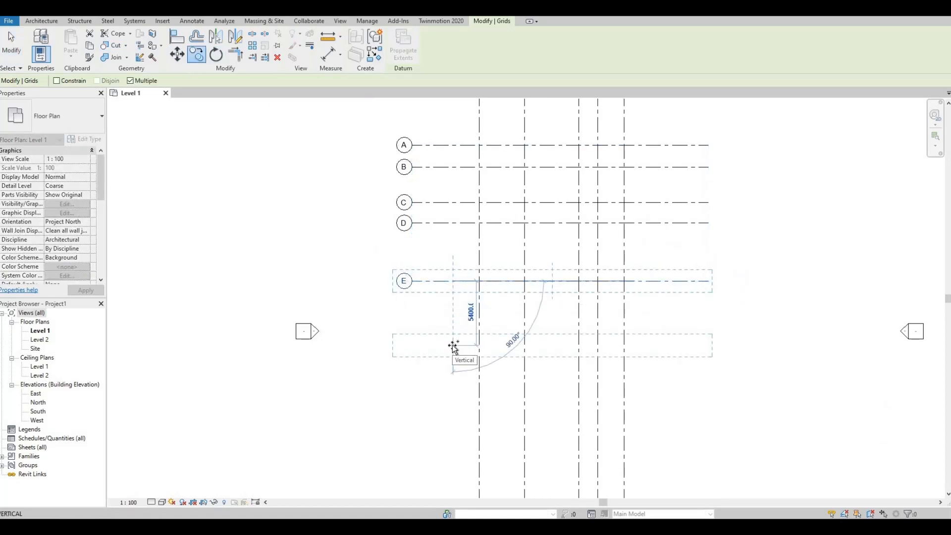
middle_click_drag(453, 344, 456, 292)
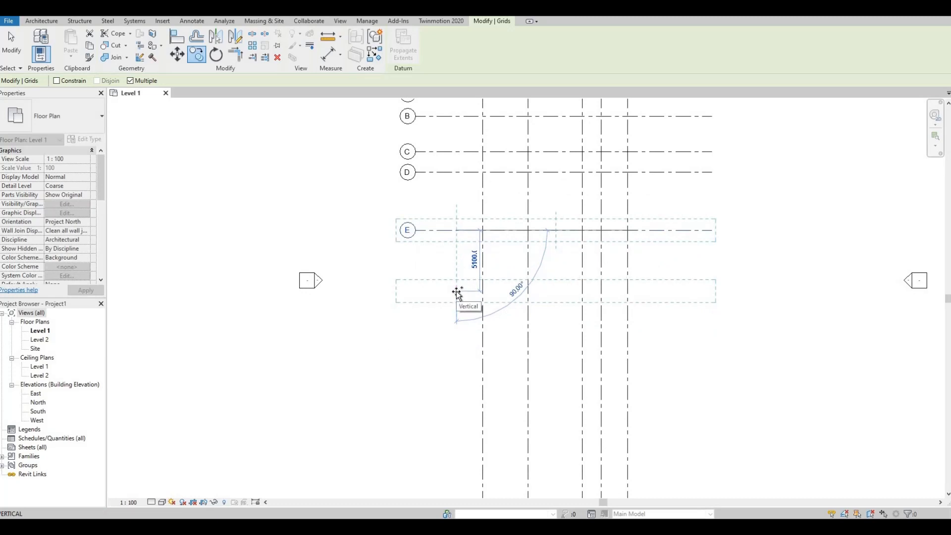
type("3840")
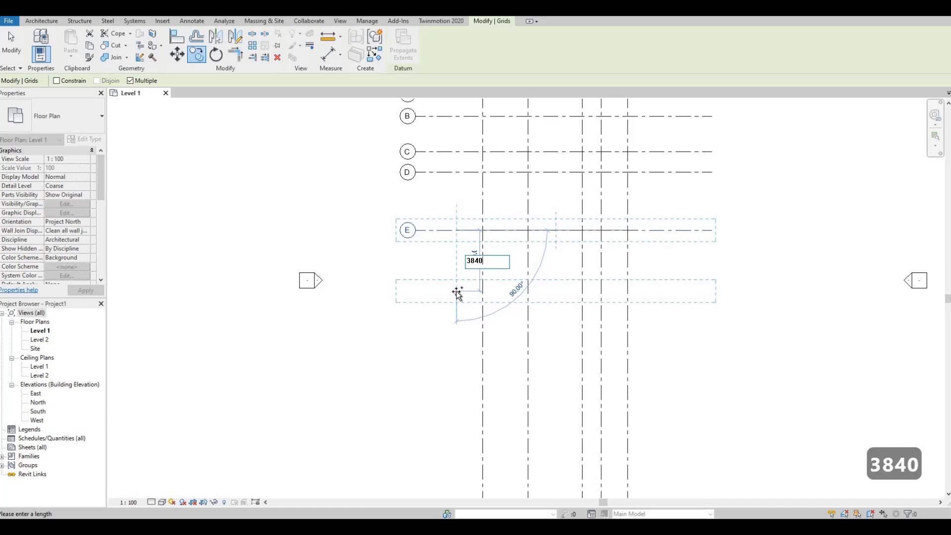
key("Return")
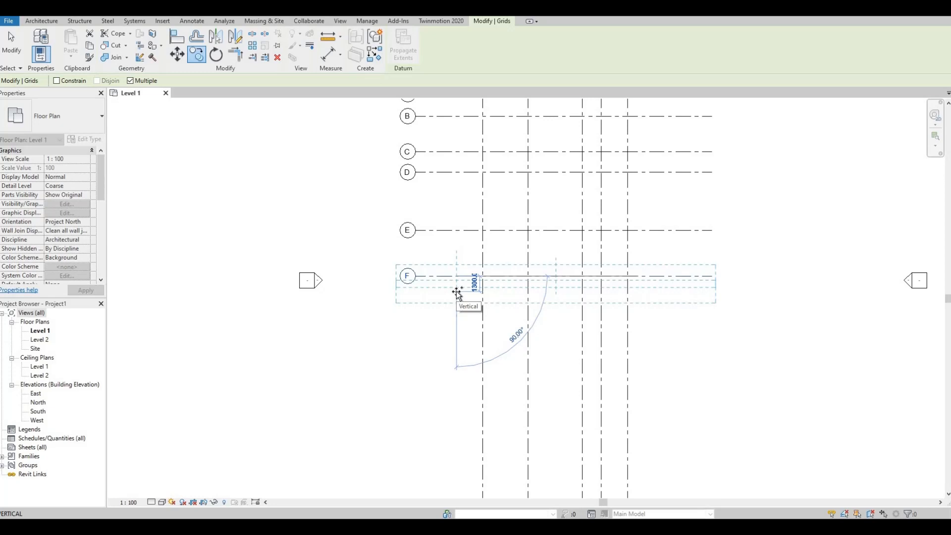
- Place the last horizontal grid copy 5760 below grid line F and end the copying
type("57")
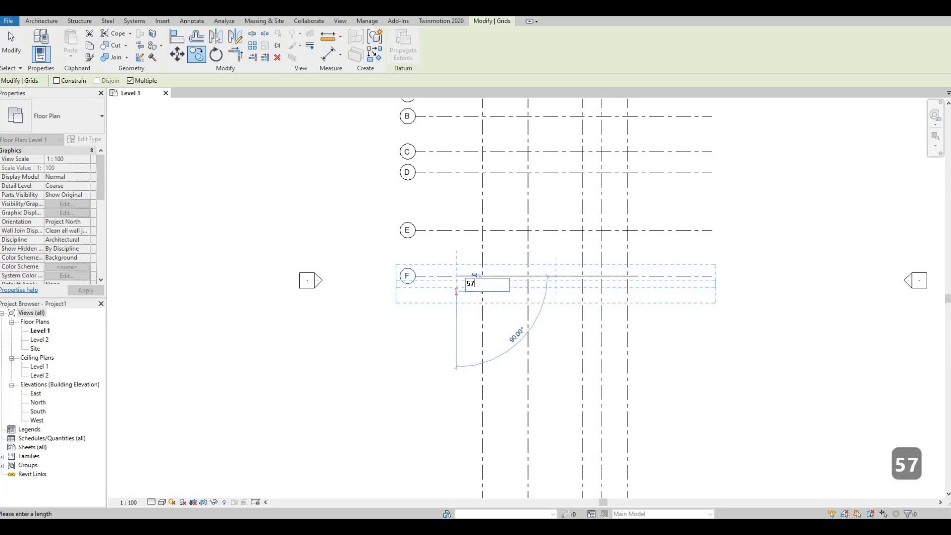
type("60")
key("Return")
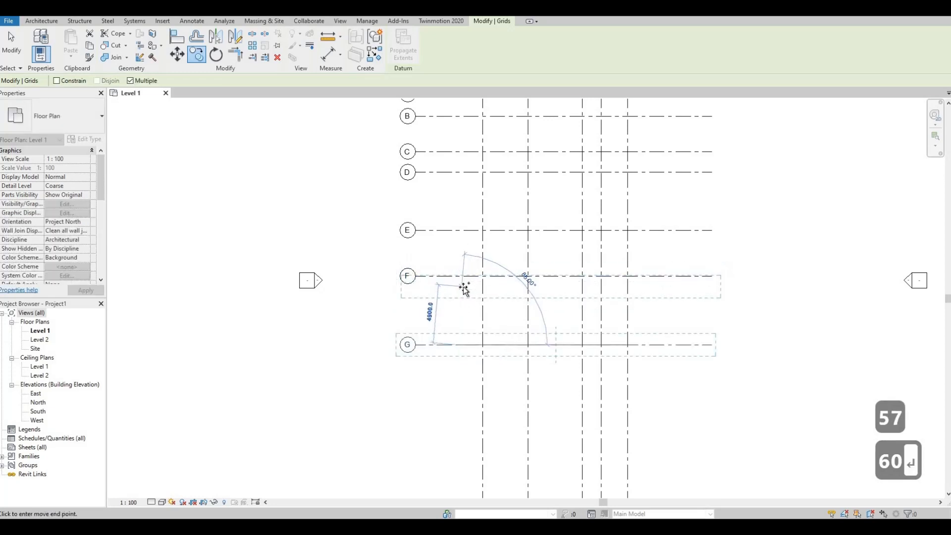
key("Escape")
key("Escape")
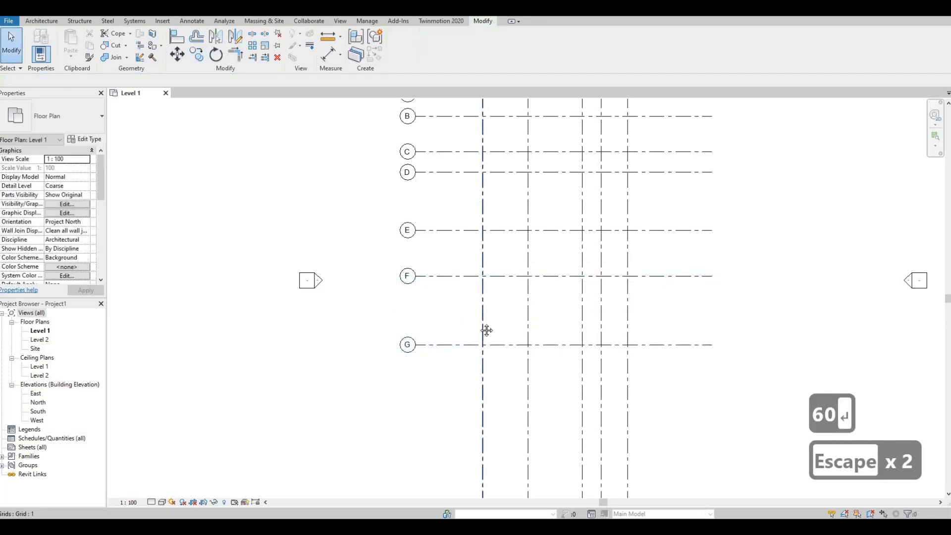
- Select all the grid lines and move them together so they sit centred between the four elevation markers
scroll(480, 327, "down", 3)
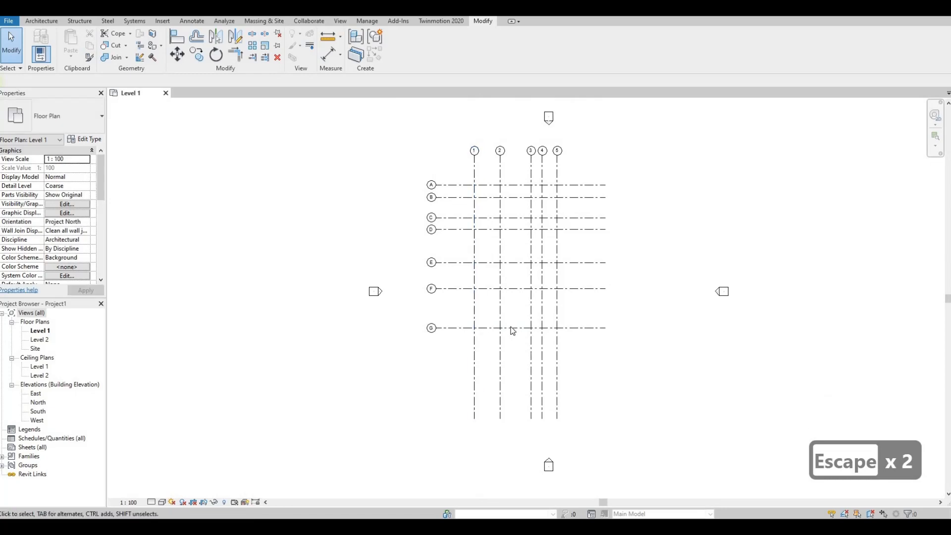
middle_click_drag(545, 342, 510, 324)
scroll(510, 324, "down", 1)
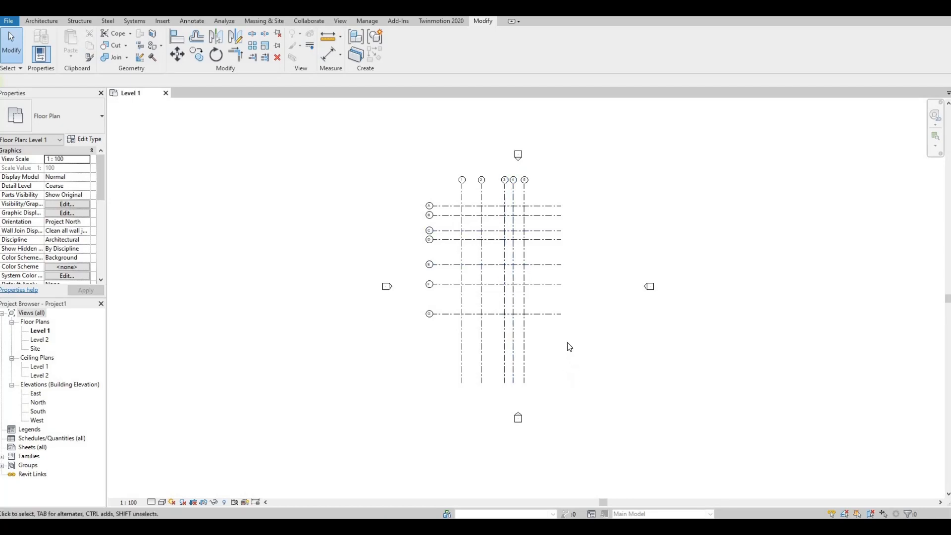
left_click_drag(562, 336, 492, 220)
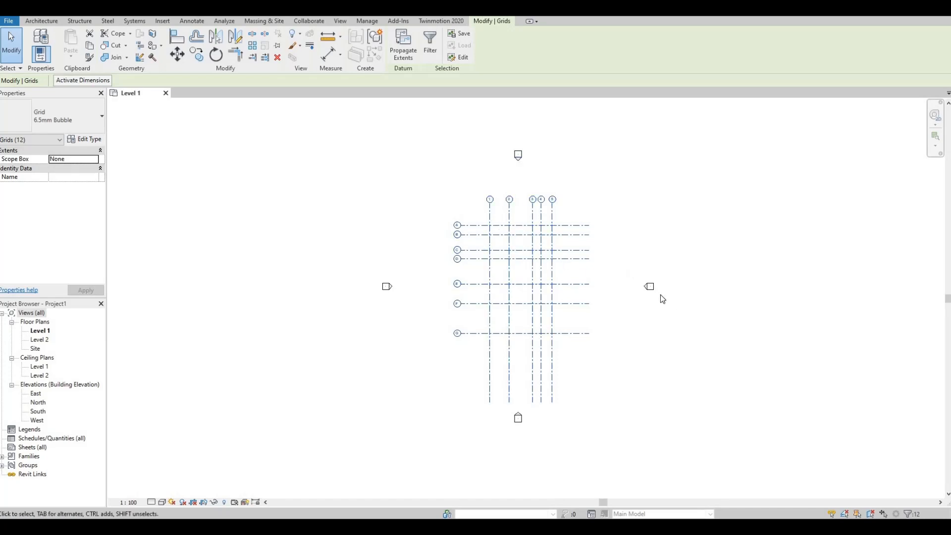
mouse_move(670, 307)
left_mouse_down()
mouse_move(627, 268)
mouse_move(719, 289)
mouse_move(726, 239)
mouse_move(723, 316)
mouse_move(713, 313)
mouse_move(732, 335)
left_mouse_up()
key("ctrl+z")
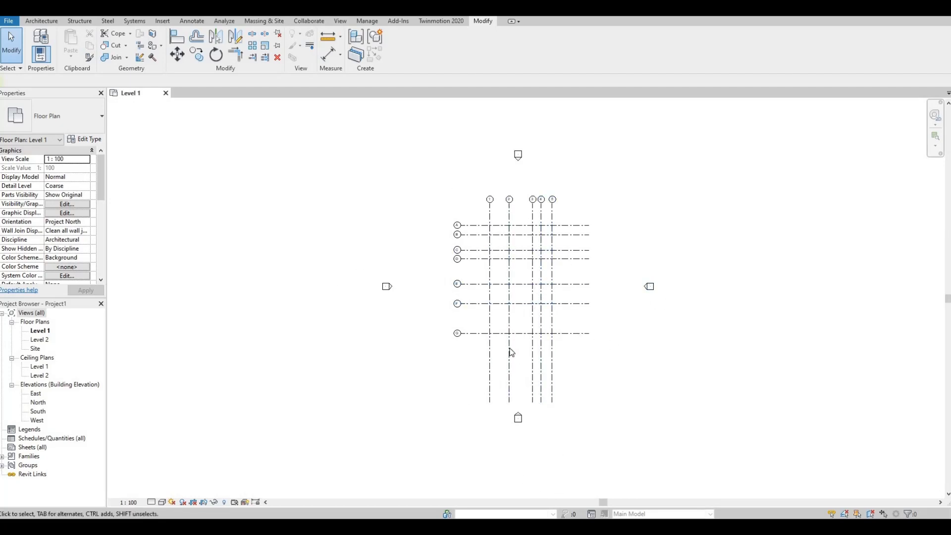
- Shorten the aligned lower ends of the vertical grid lines to just below grid line G, using grid 5's end
scroll(537, 356, "up", 1)
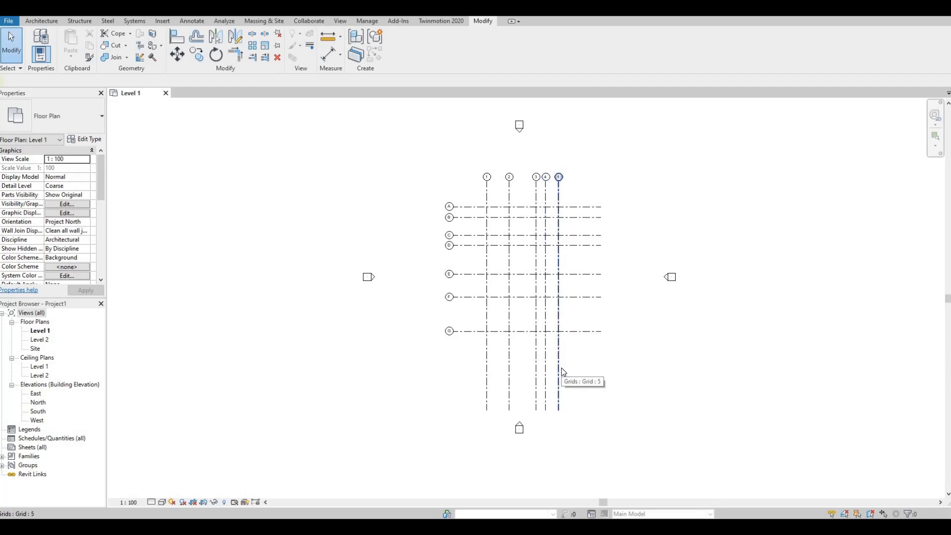
left_click(561, 367)
scroll(558, 411, "up", 5)
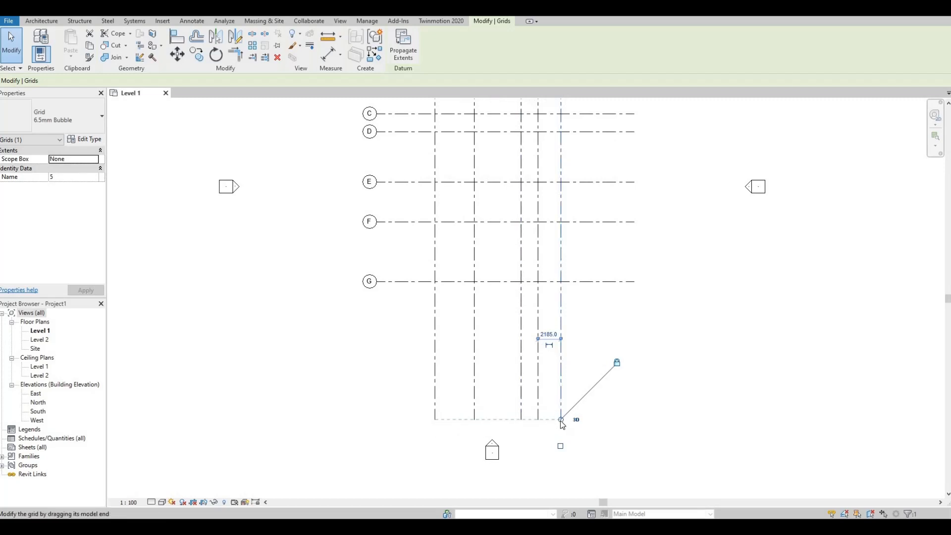
left_click_drag(559, 413, 566, 326)
middle_click_drag(613, 403, 619, 440)
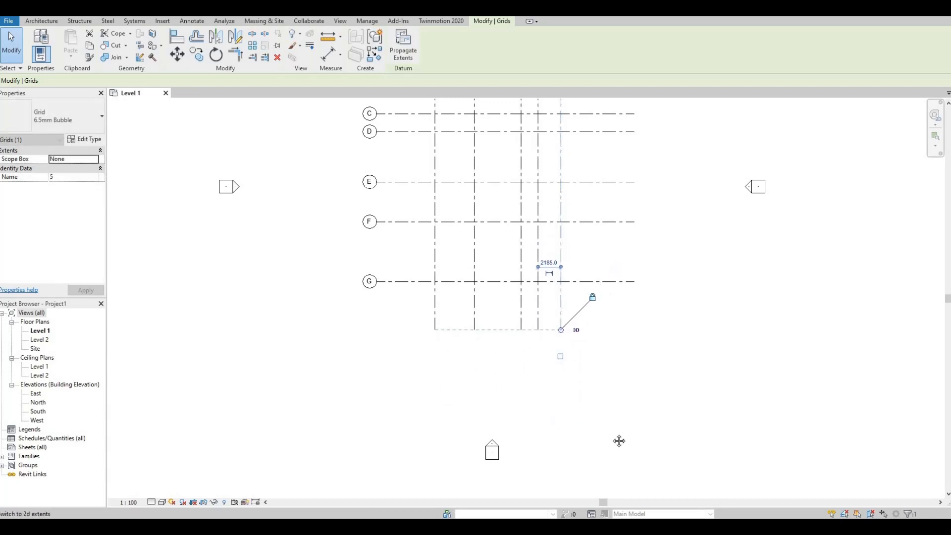
- Shorten the aligned right-hand ends of the lettered grid lines to just beyond grid line 5, using grid G's end
middle_click_drag(637, 393, 644, 450)
left_click(635, 375)
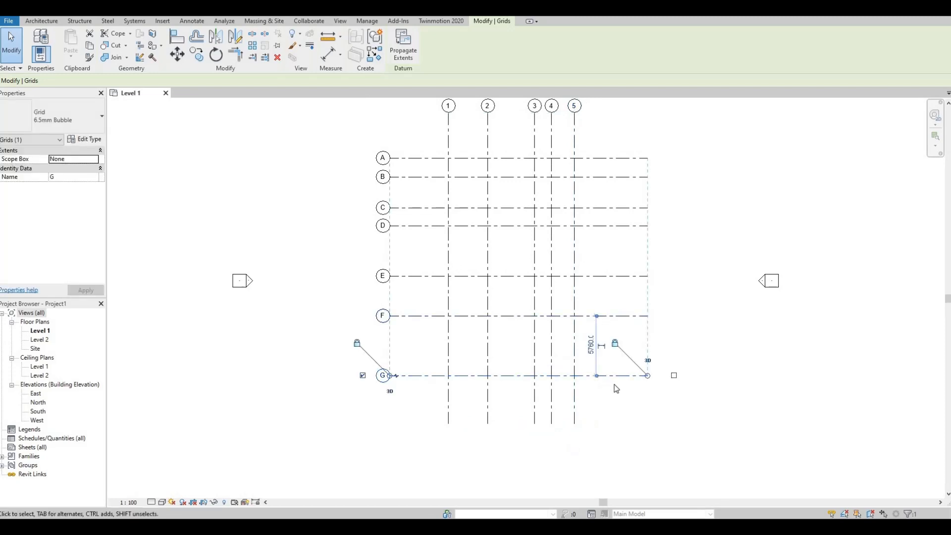
left_click_drag(646, 375, 609, 377)
key("Escape")
key("Escape")
scroll(600, 365, "down", 2)
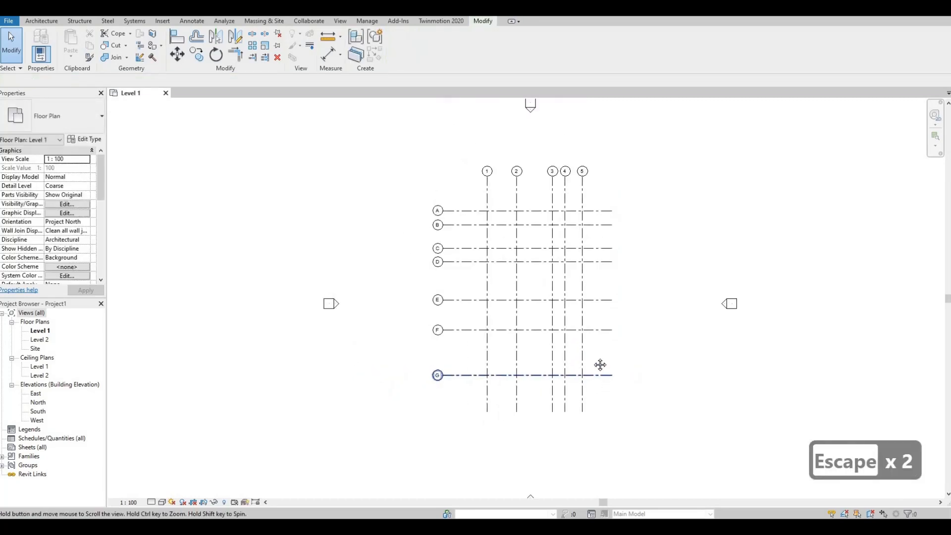
- Extend the aligned bubble ends of the numbered grid lines farther above grid line A, using grid 5's end
middle_click_drag(572, 217, 569, 241)
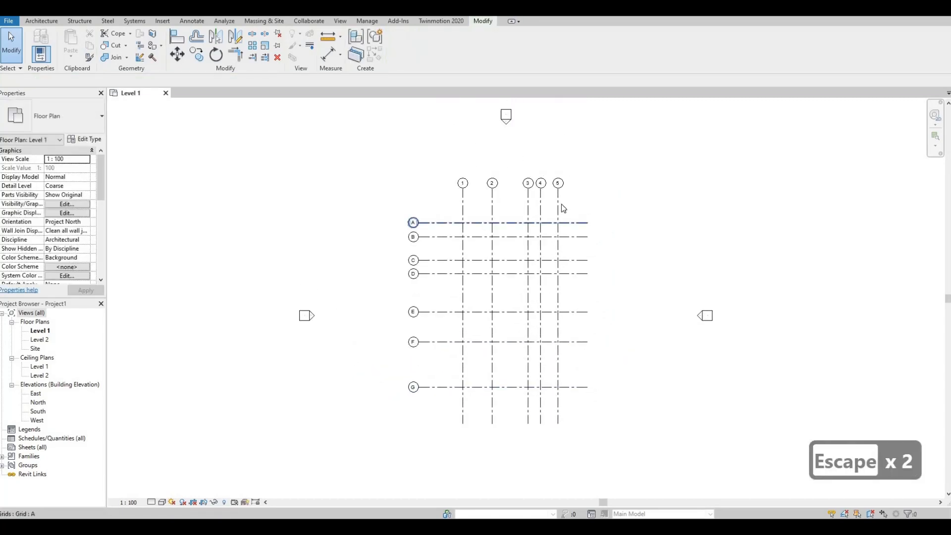
left_click(560, 185)
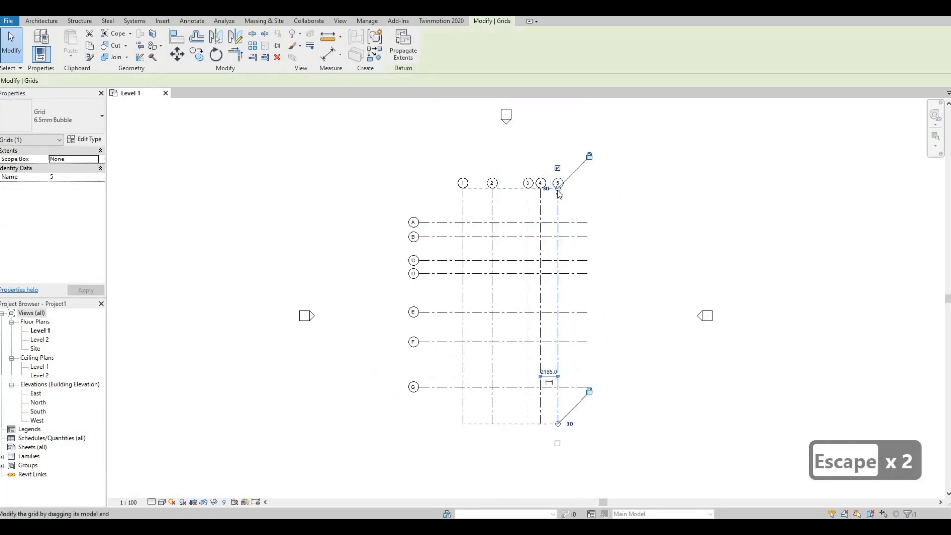
left_click_drag(558, 190, 558, 168)
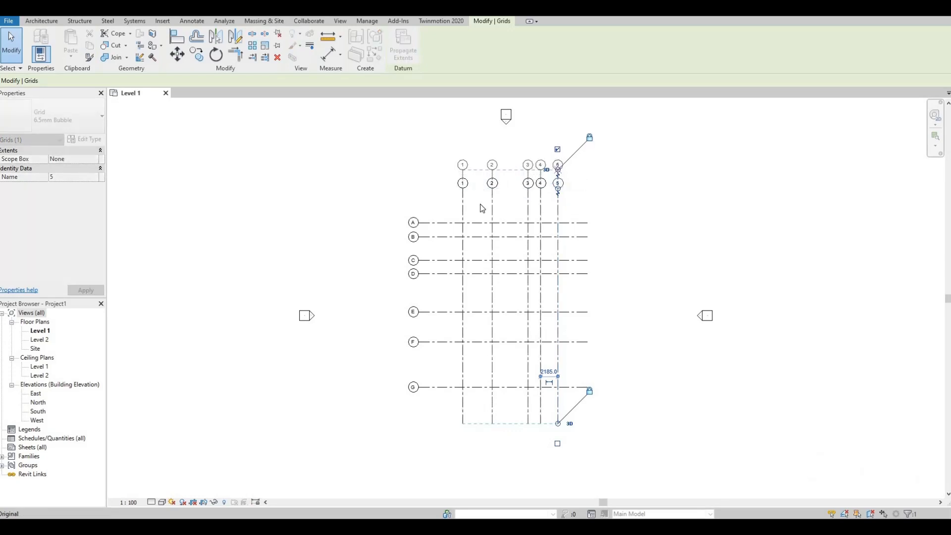
- Extend the aligned bubble ends of the lettered grid lines farther out from grid line 1, using grid A's end
left_click(426, 223)
left_click_drag(419, 223, 406, 223)
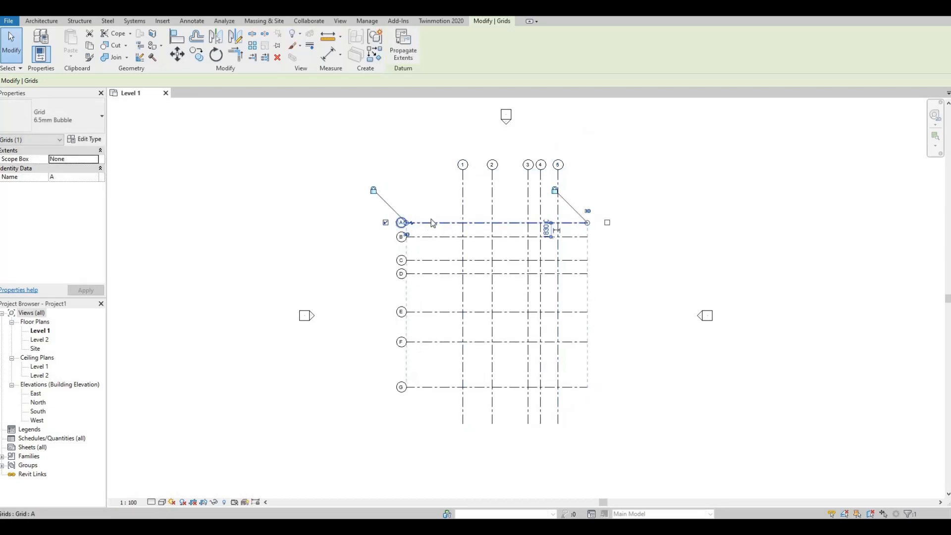
key("Escape")
key("Escape")
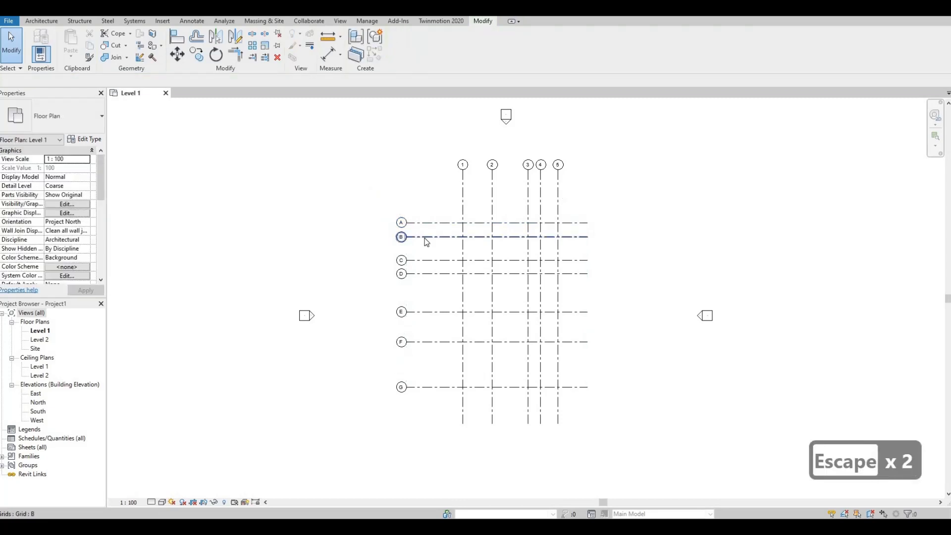
key("d")
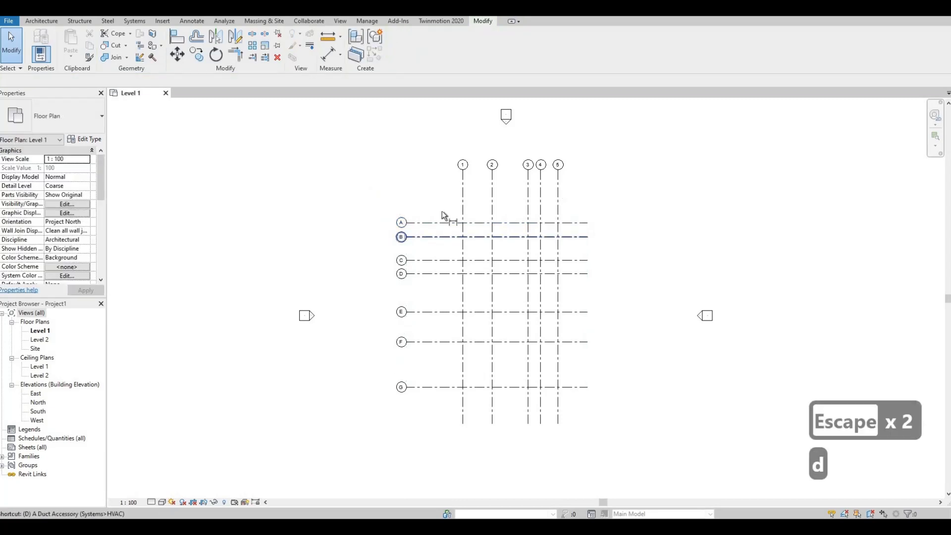
key("i")
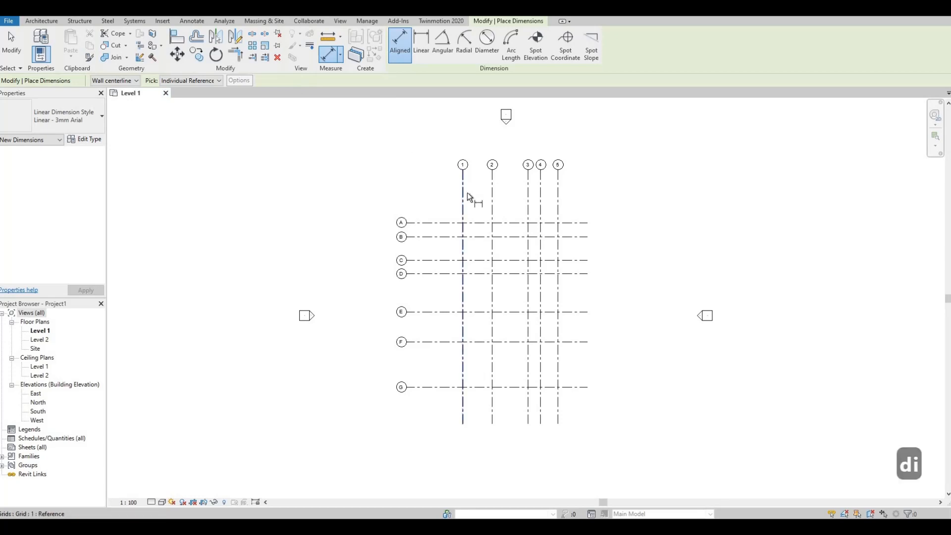
key("F1")
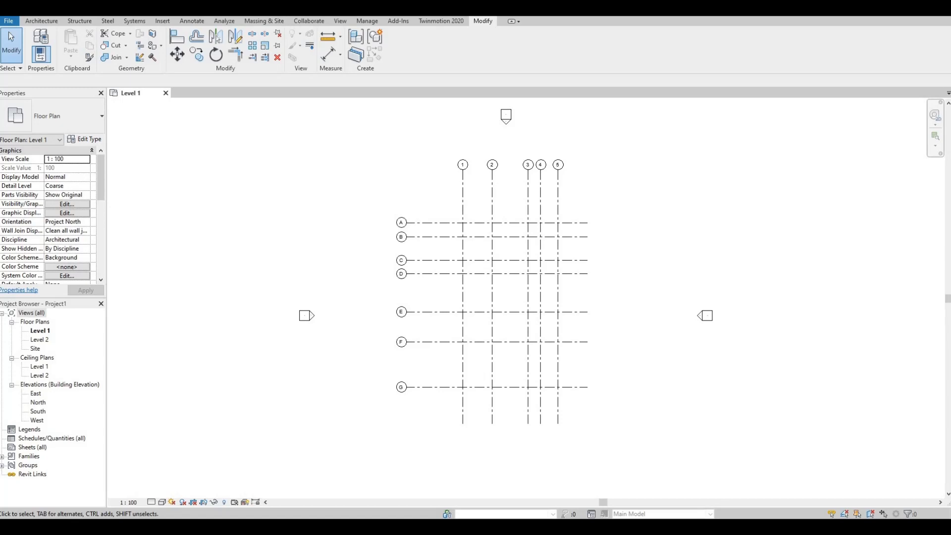
- Show the Quick Access Toolbar below the ribbon
left_click(252, 10)
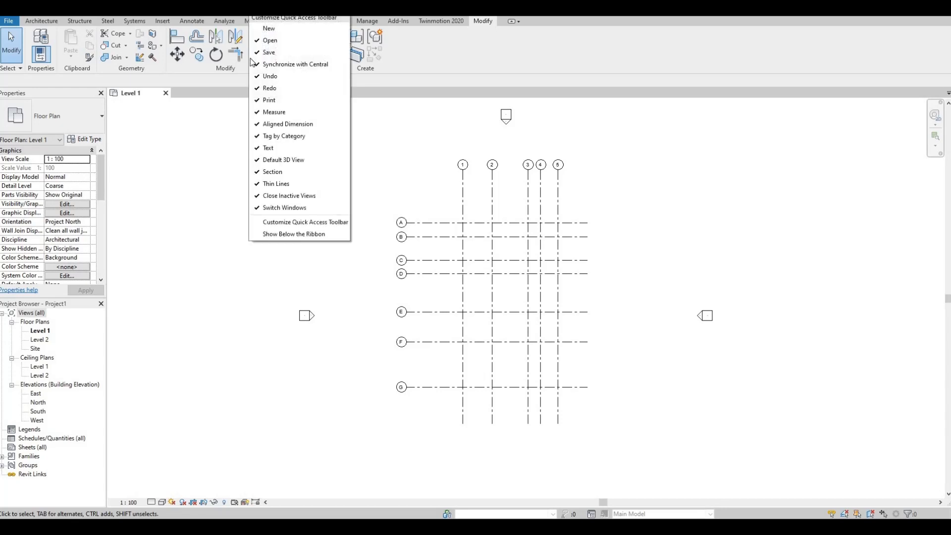
left_click(268, 235)
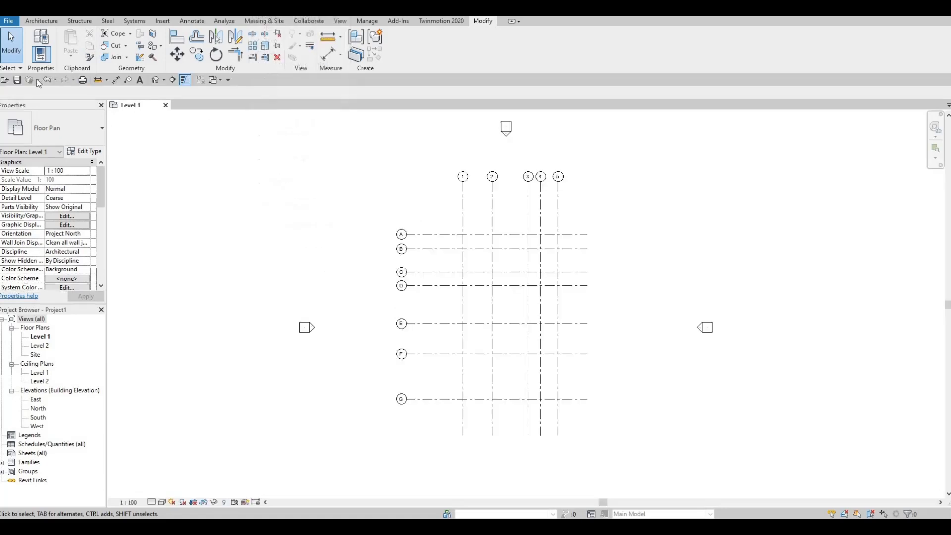
left_click(228, 81)
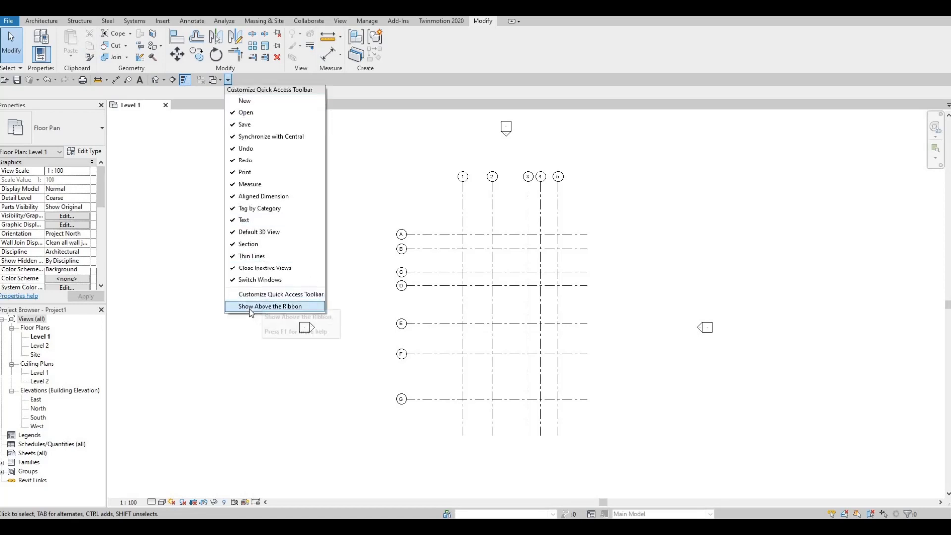
left_click(186, 156)
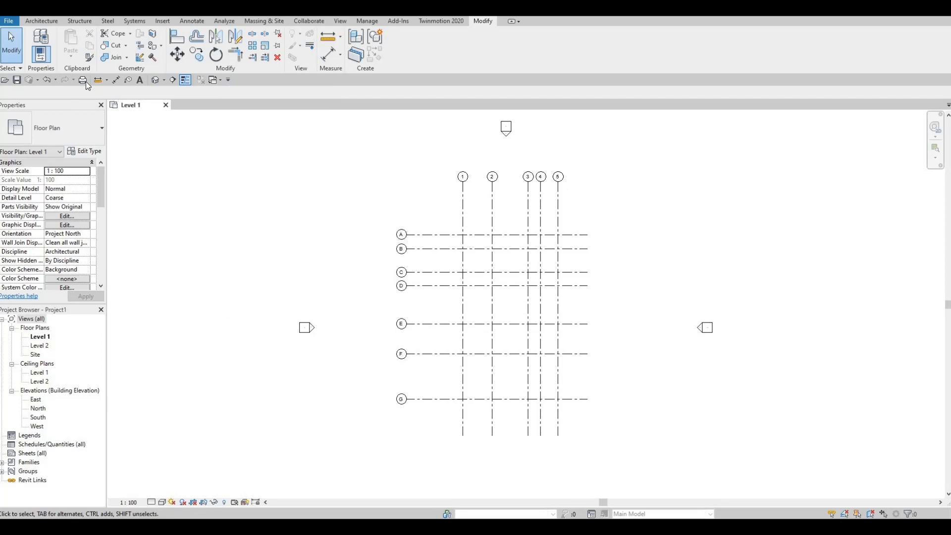
key("Escape")
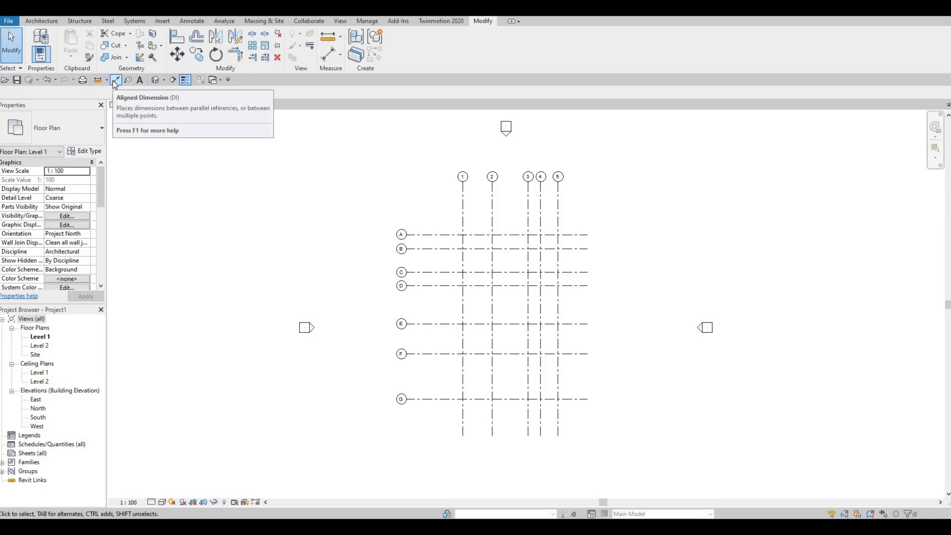
- Place a continuous aligned dimension across grid lines 1, 2, 3, 4 and 5, just above grid line A
left_click(115, 80)
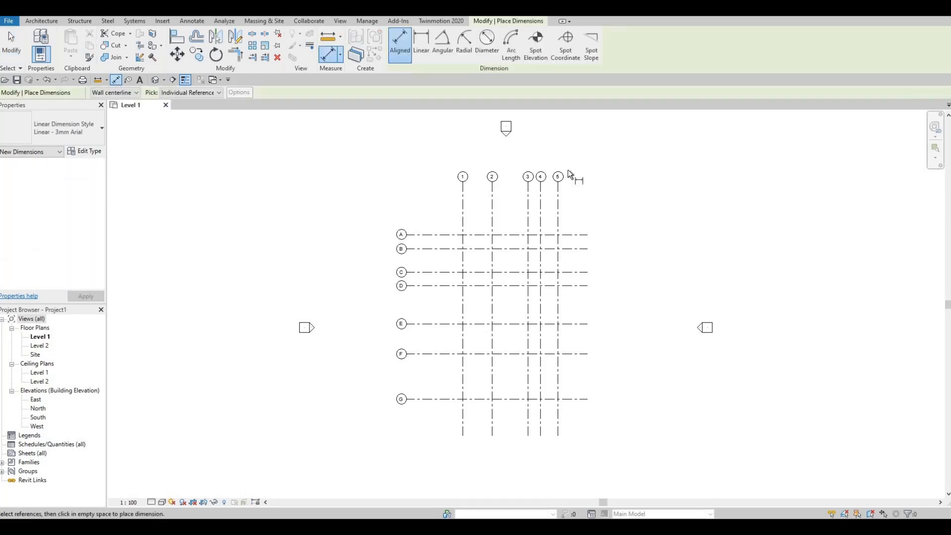
scroll(468, 209, "up", 3)
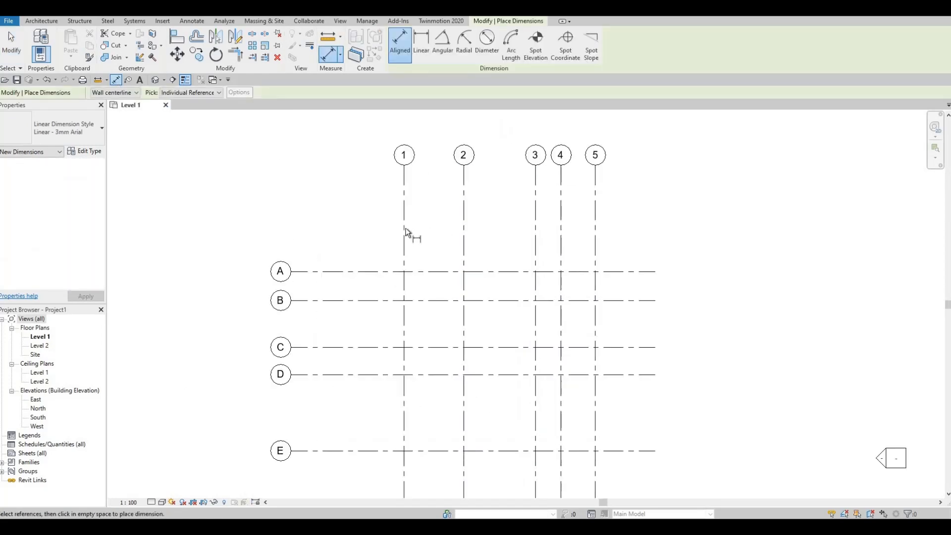
left_click(462, 227)
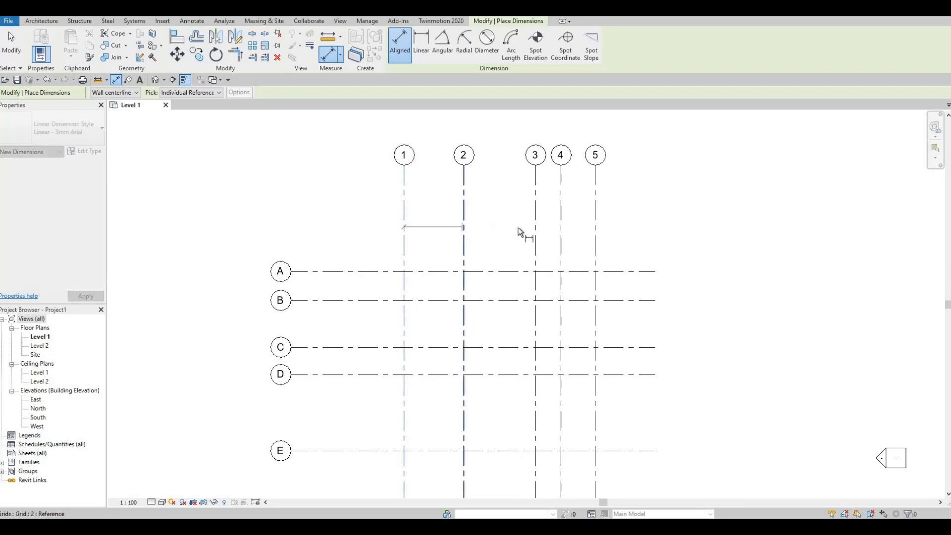
left_click(535, 228)
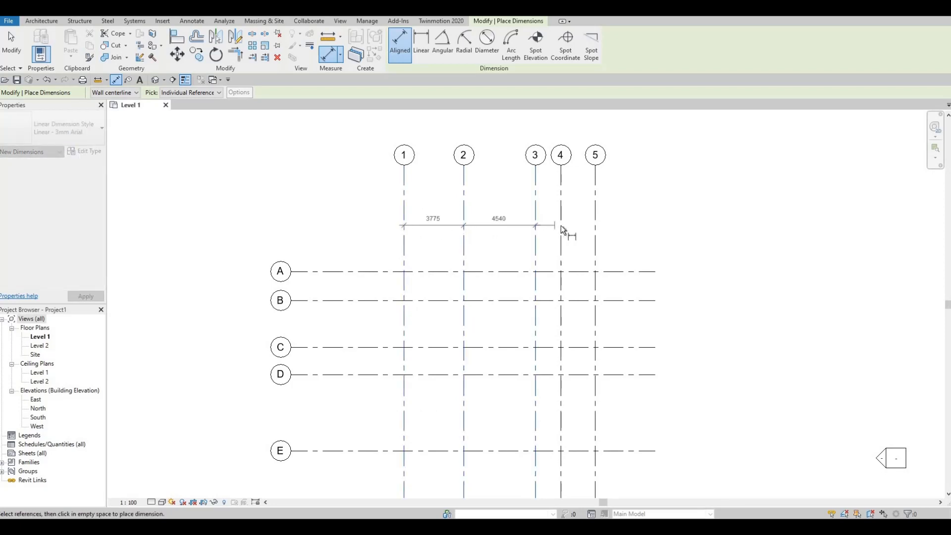
left_click(561, 226)
left_click(596, 227)
left_click(635, 227)
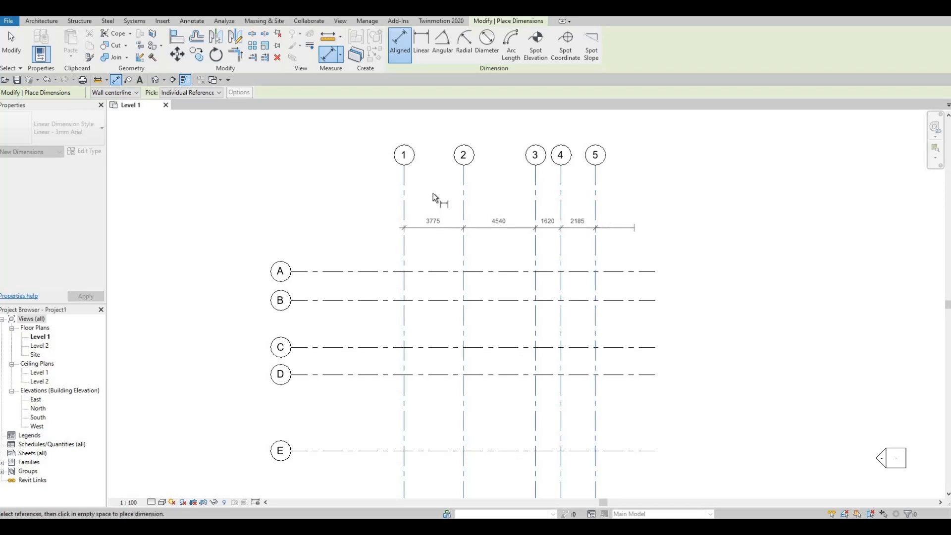
- Add an overall aligned dimension from grid line 1 to grid line 5 above the chained dimension
left_click(403, 193)
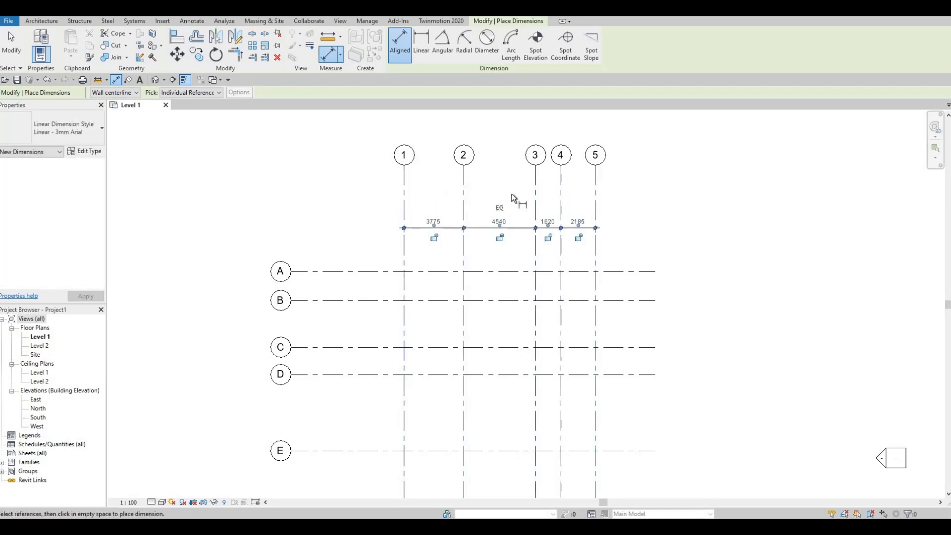
left_click(596, 197)
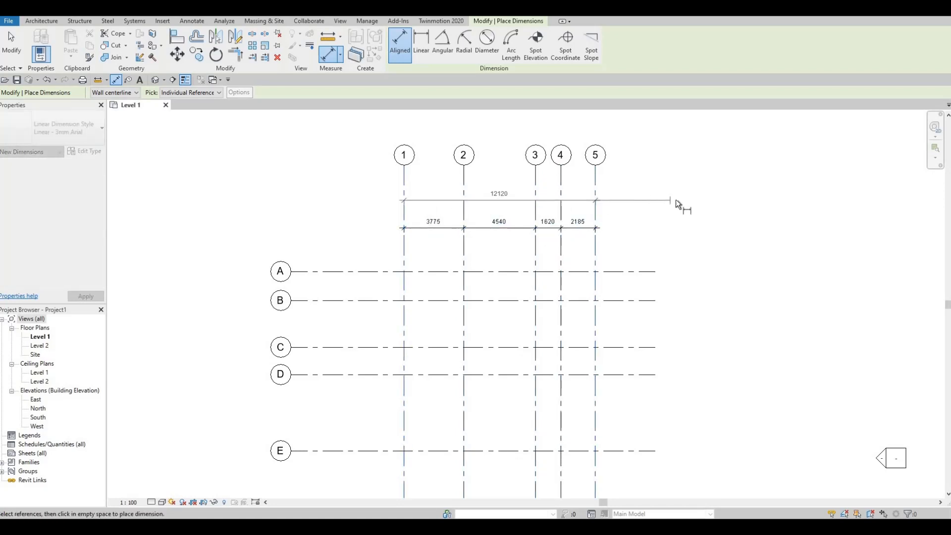
left_click(645, 198)
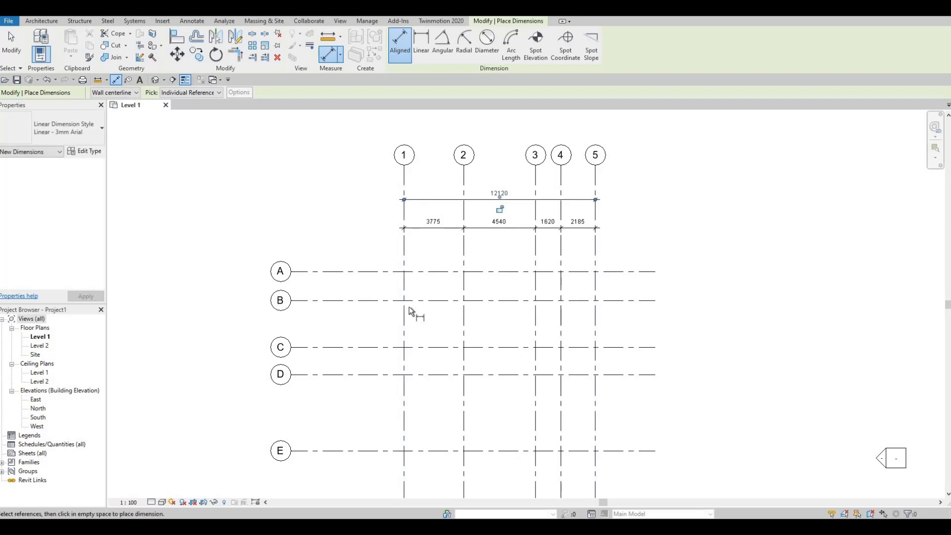
- Place a continuous aligned dimension down through grid lines A to G, just outside grid line 1
left_click(367, 271)
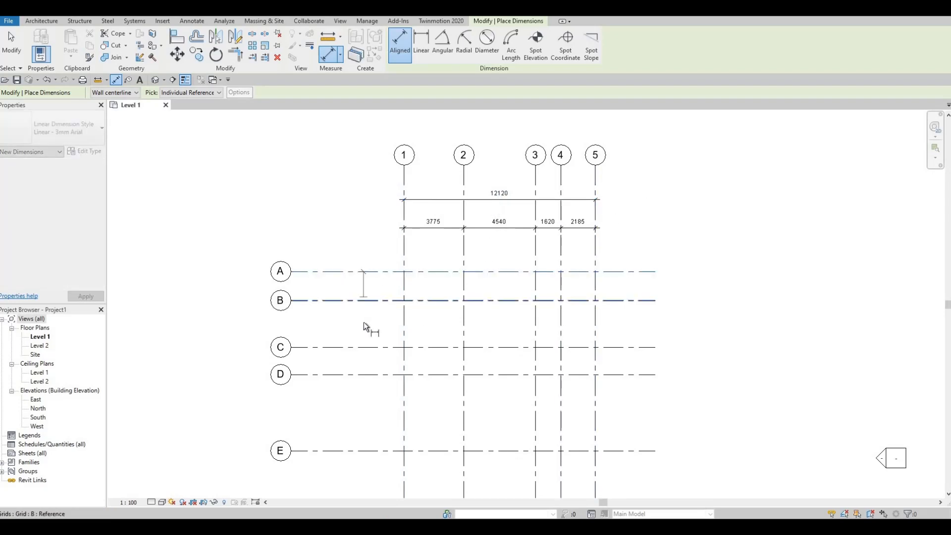
left_click(365, 300)
left_click(364, 347)
left_click(364, 375)
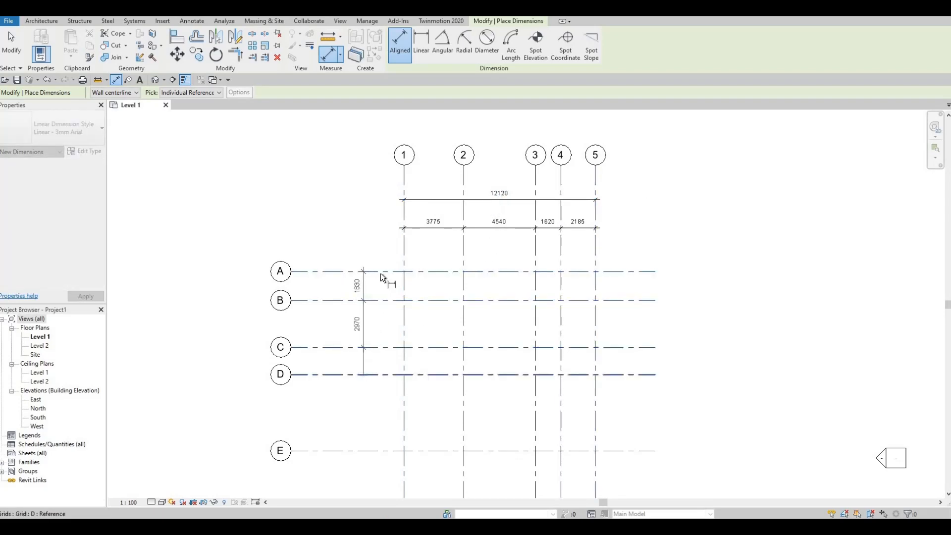
middle_click_drag(391, 343, 410, 233)
left_click(387, 340)
middle_click_drag(383, 401, 382, 299)
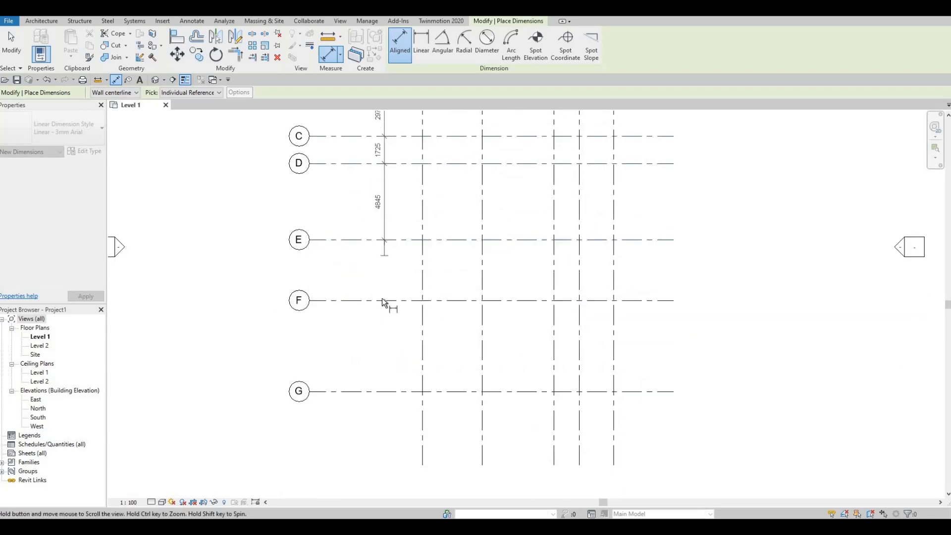
left_click(383, 300)
left_click(382, 390)
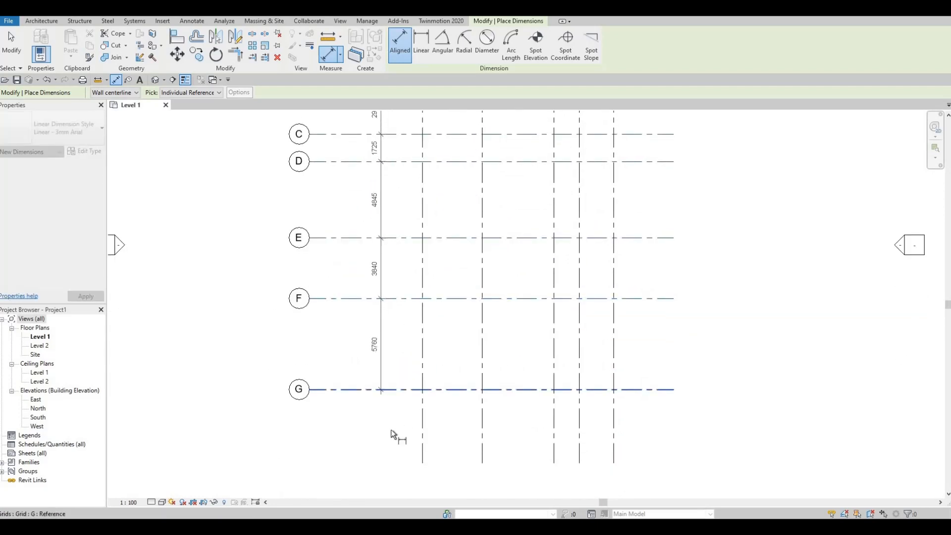
left_click(338, 251)
- Add an overall aligned dimension from grid line A to grid line G, between the chained dimension and the grid bubbles
middle_click_drag(362, 181, 364, 277)
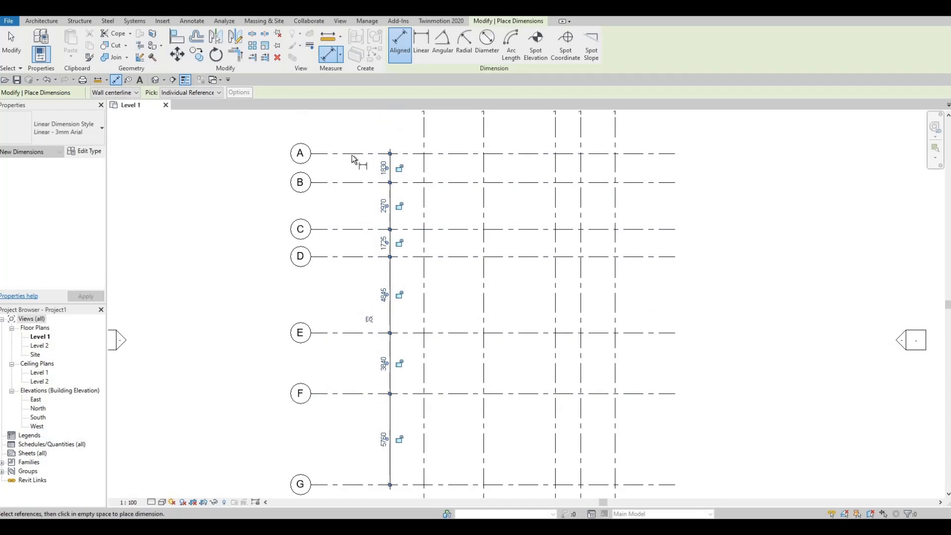
left_click(350, 153)
middle_click_drag(380, 322, 398, 218)
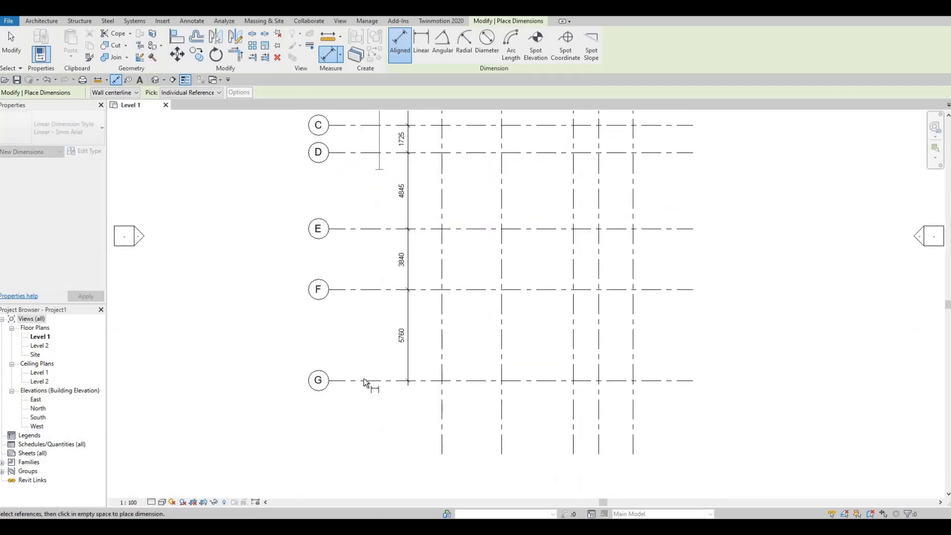
left_click(378, 381)
left_click(379, 400)
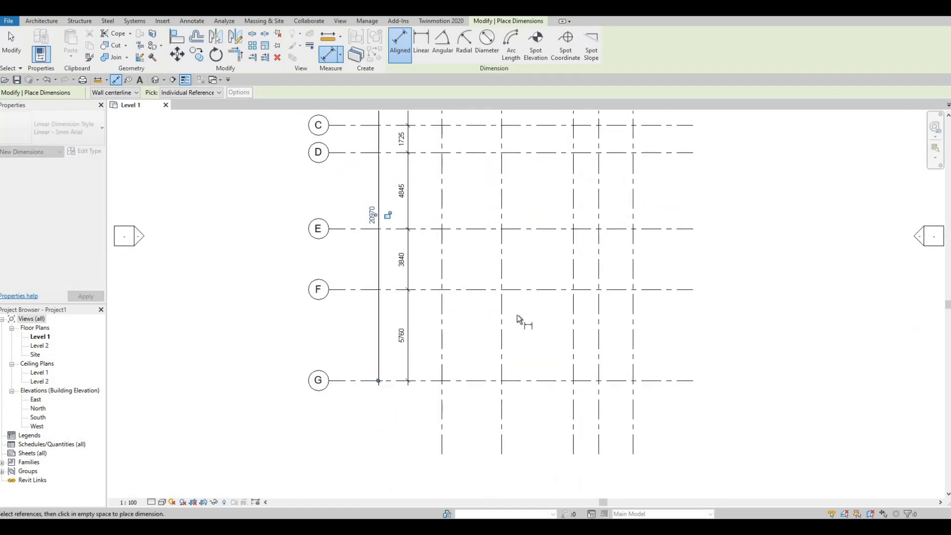
- Check the chained and overall dimensions along both directions of the grid and end dimensioning
scroll(393, 159, "down", 3)
scroll(383, 252, "up", 4)
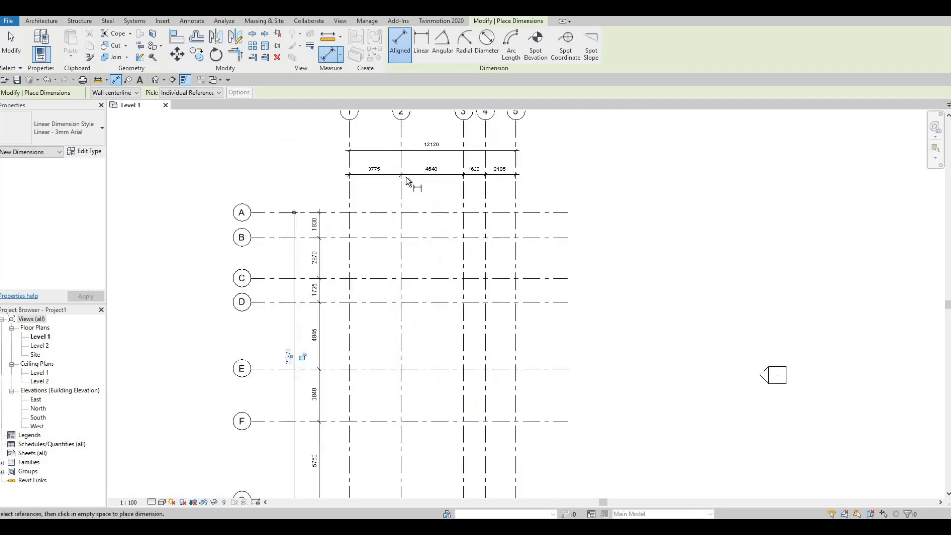
key("Escape")
scroll(409, 189, "up", 1)
middle_click_drag(389, 218, 418, 209)
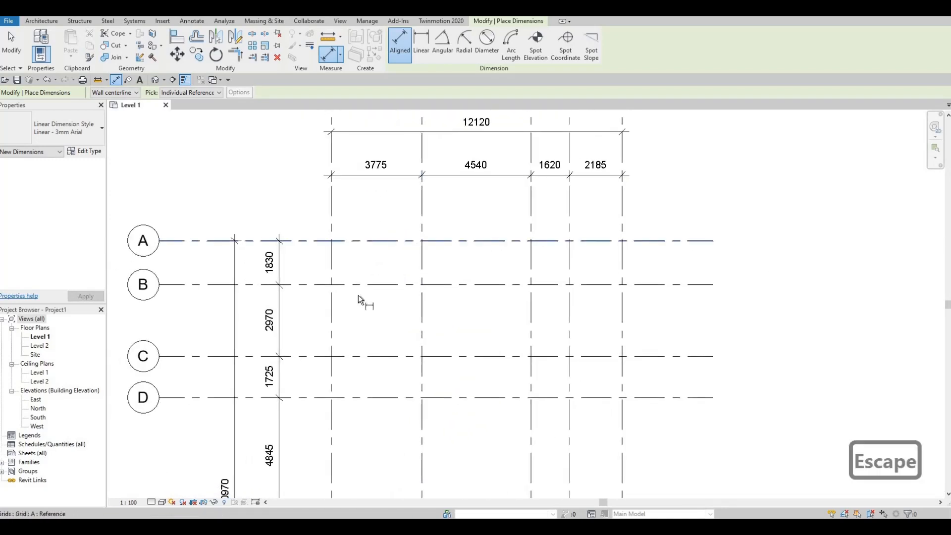
middle_click_drag(347, 354, 406, 188)
scroll(412, 259, "down", 1)
middle_click_drag(405, 287, 409, 202)
scroll(482, 248, "down", 1)
mouse_move(466, 355)
middle_mouse_down()
mouse_move(469, 296)
mouse_move(456, 367)
middle_mouse_up()
scroll(456, 367, "down", 1)
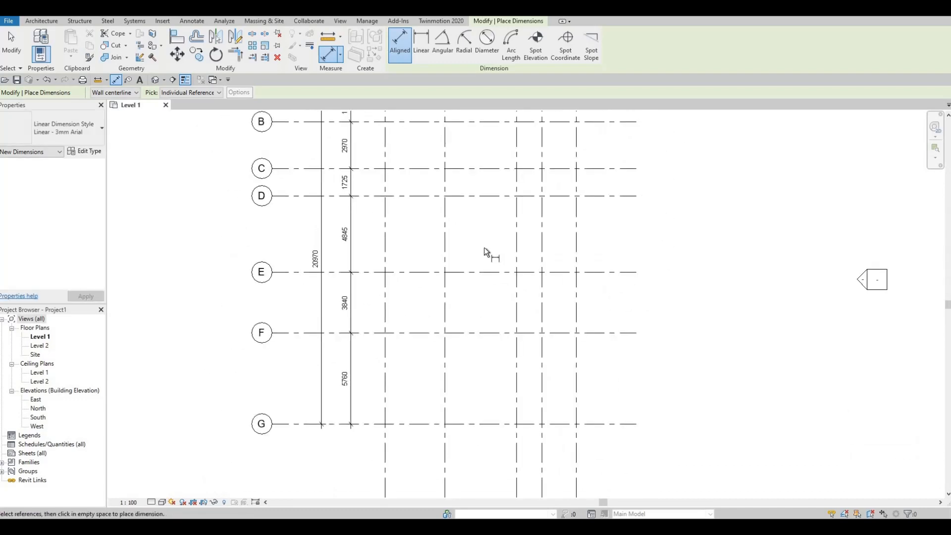
middle_click_drag(520, 236, 481, 295)
middle_click_drag(512, 191, 548, 252)
key("Escape")
key("Escape")
scroll(485, 255, "down", 1)
scroll(519, 240, "down", 1)
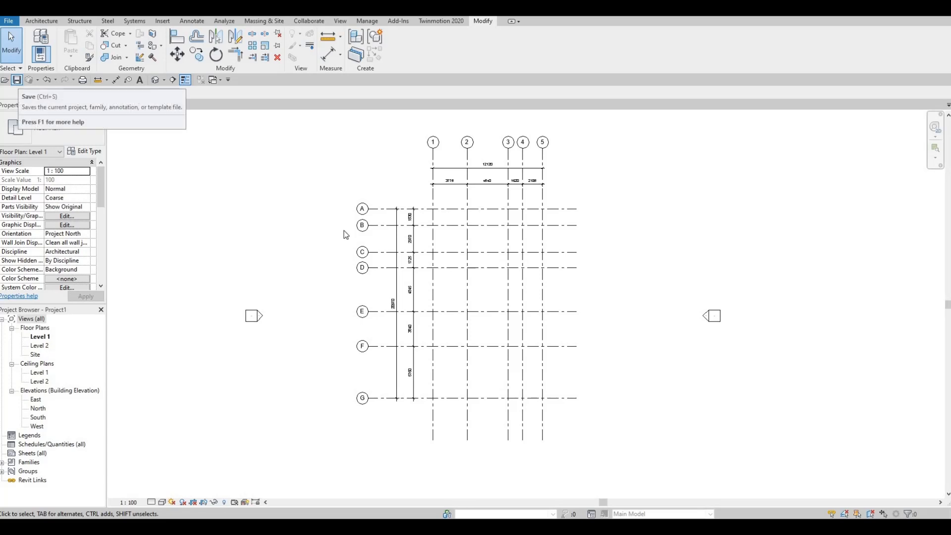
- Start saving the project in the Revit File folder inside 2038 LC House with the file name LC House
key("F1")
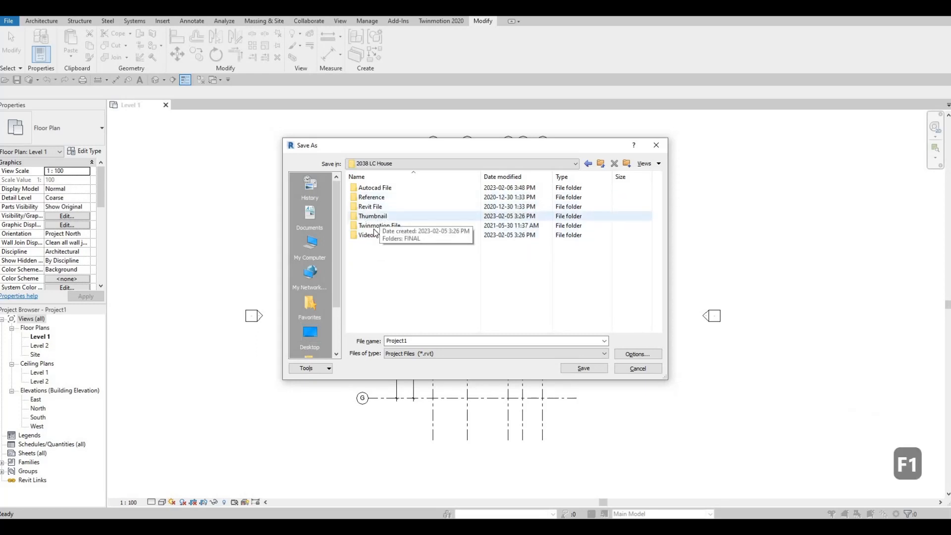
double_click(377, 207)
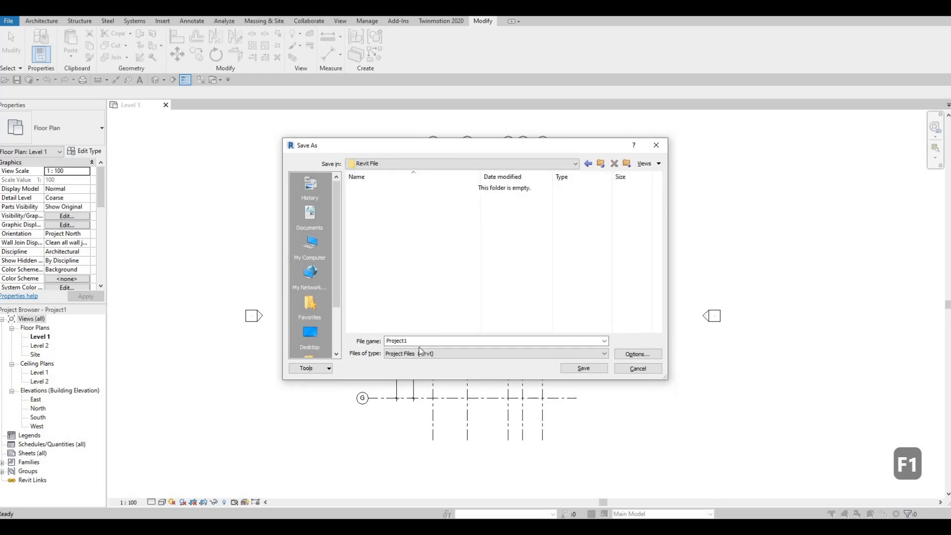
double_click(422, 341)
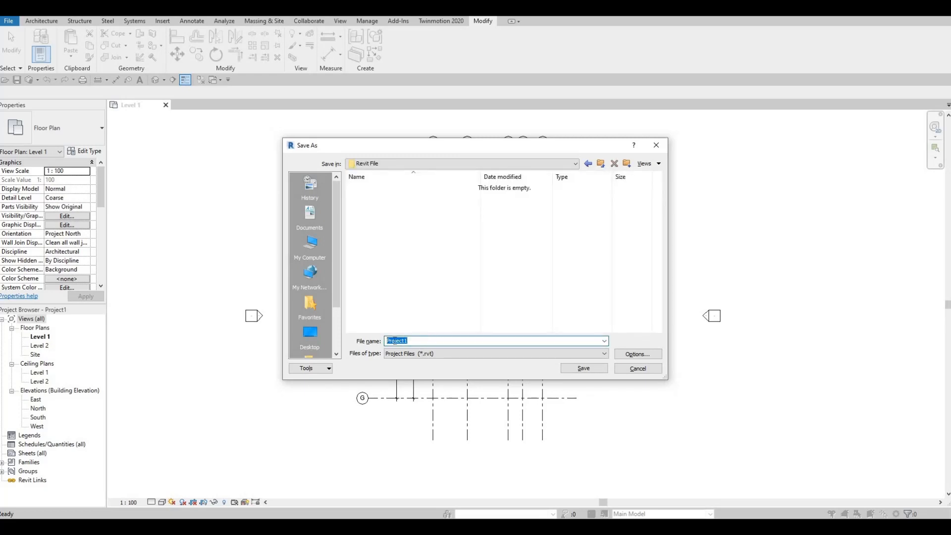
type("LC House")
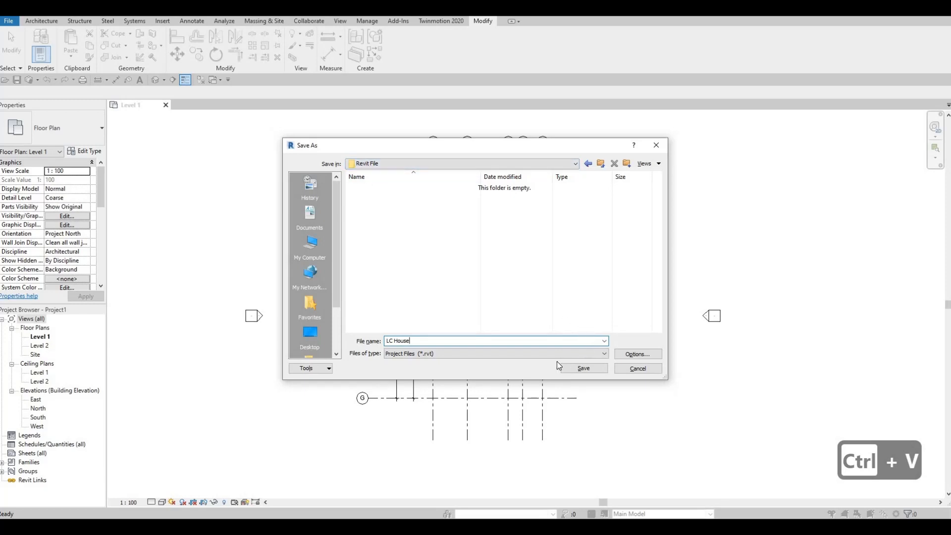
- Set the maximum backups to 5 in the file save options and save the project
left_click(638, 354)
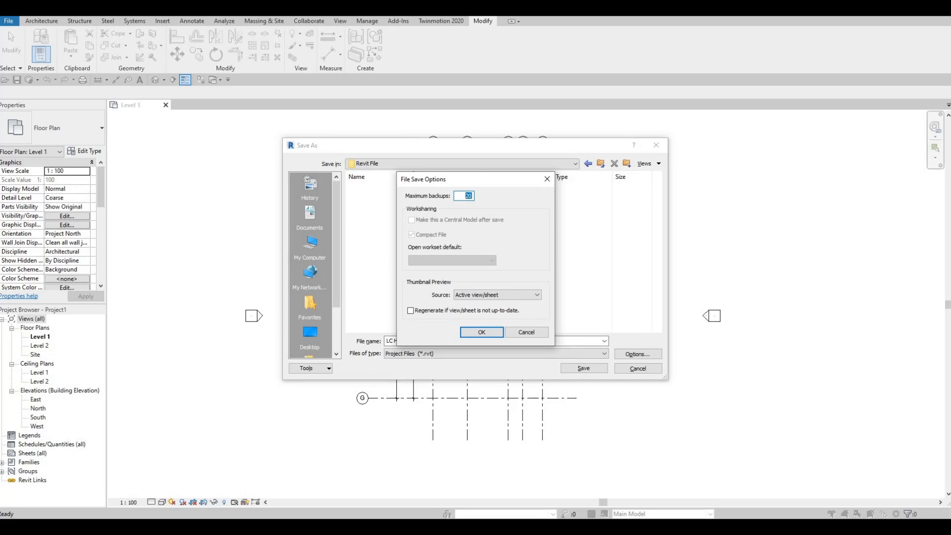
type("5")
left_click(482, 332)
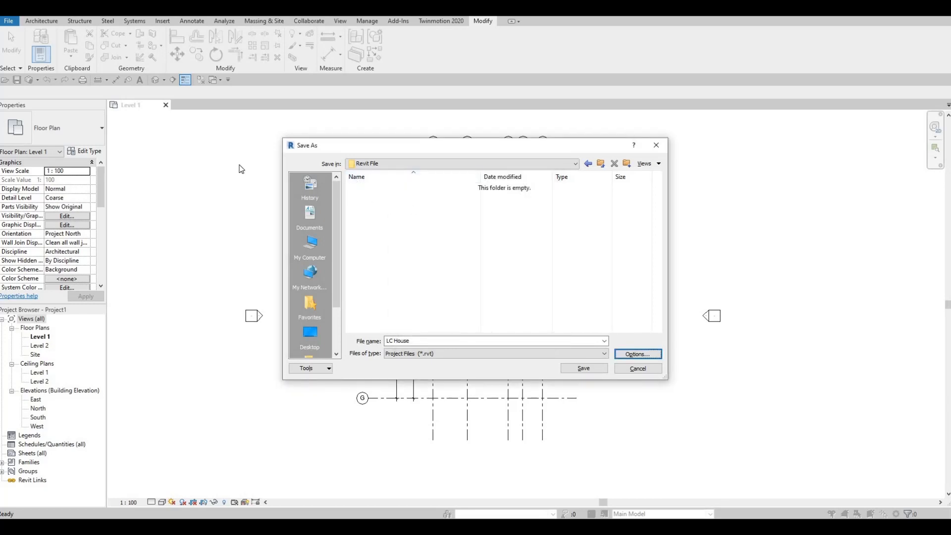
left_click(595, 371)
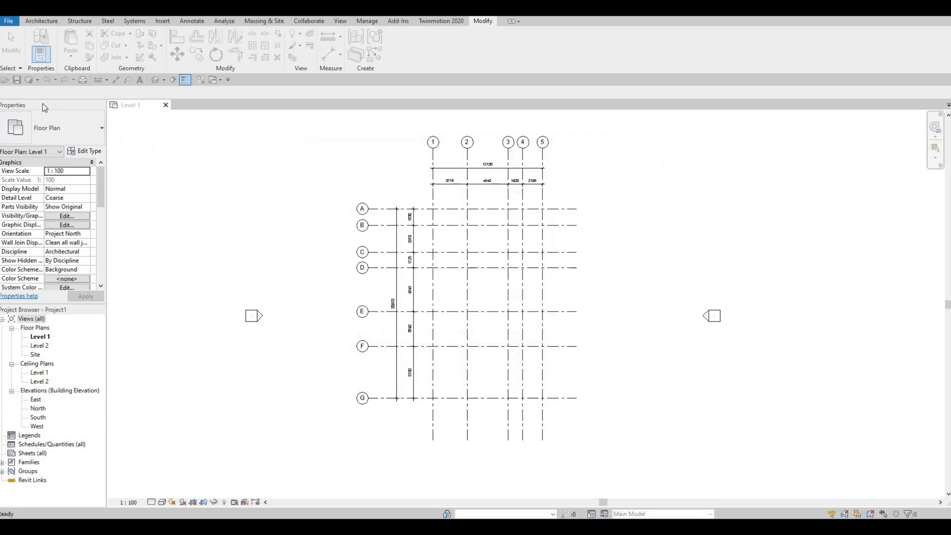
- Save the project again several times and check the numbered backup files in the Revit File folder
left_click(19, 84)
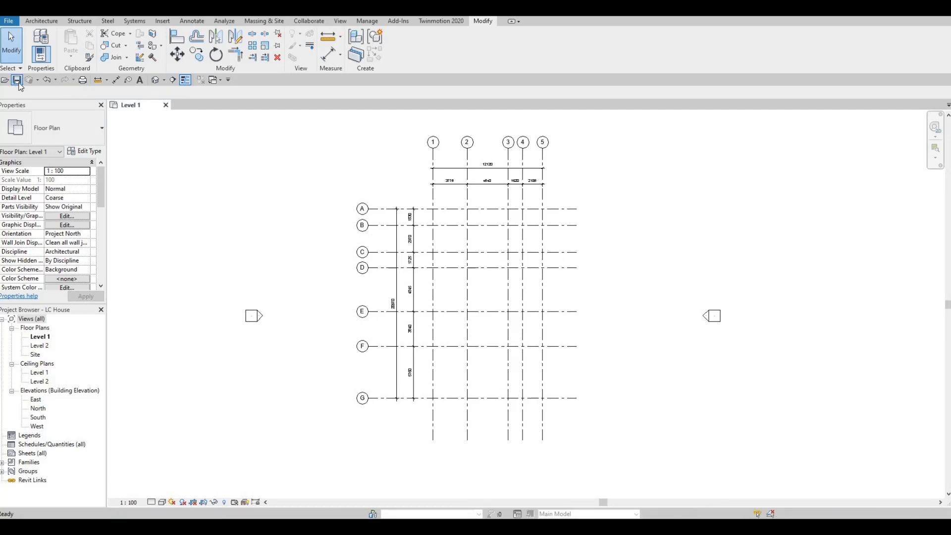
key("F1")
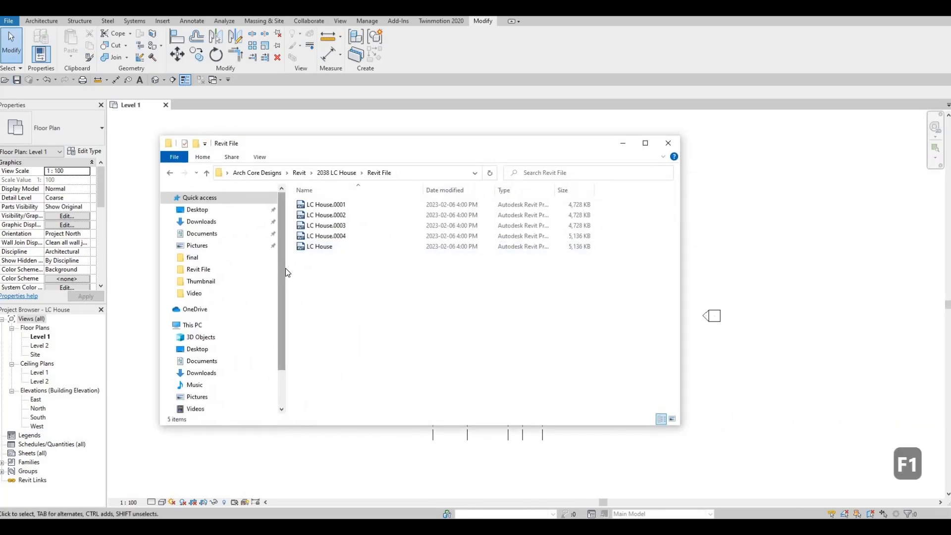
left_click_drag(287, 267, 232, 262)
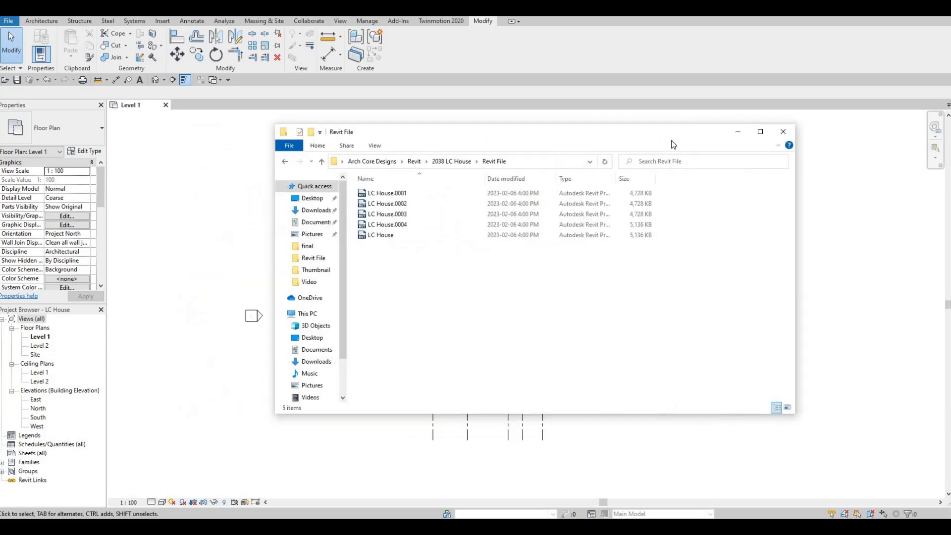
left_click_drag(600, 132, 671, 141)
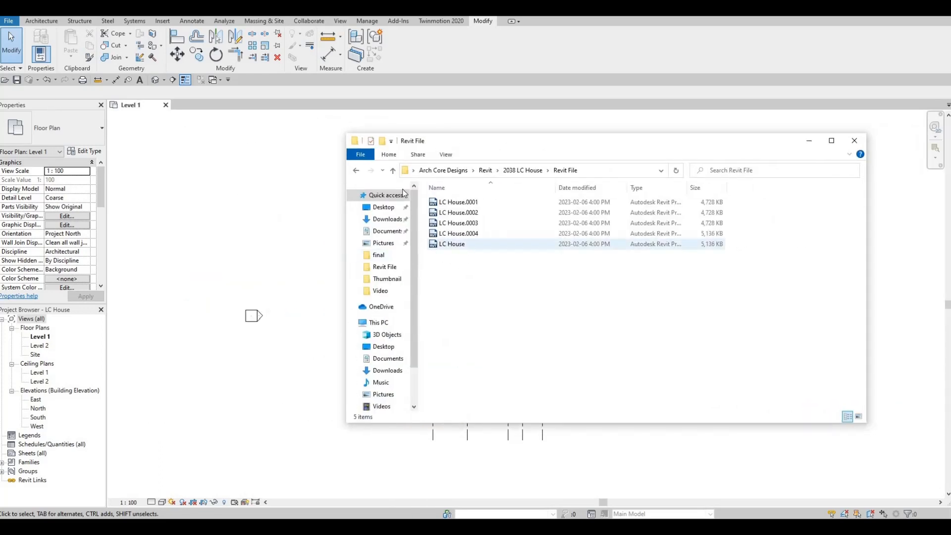
left_click(453, 201)
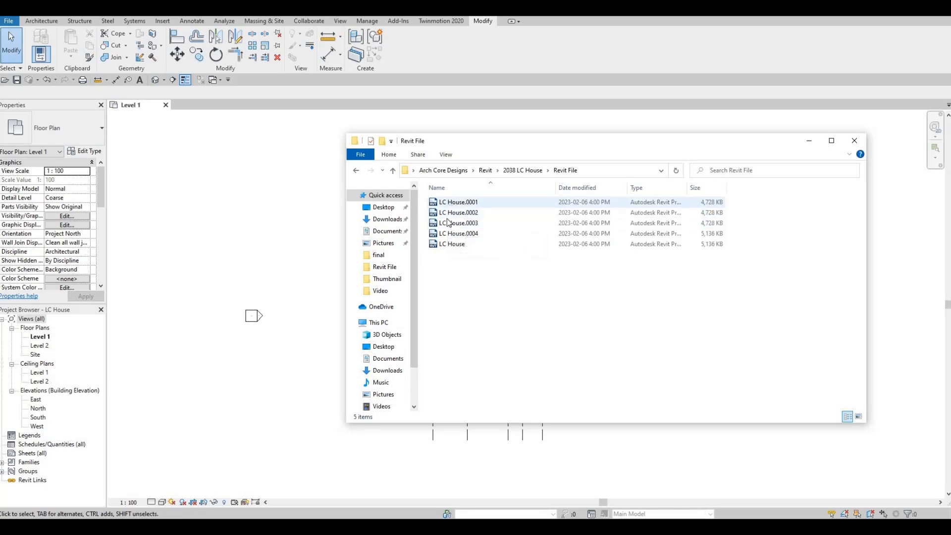
left_click(18, 81)
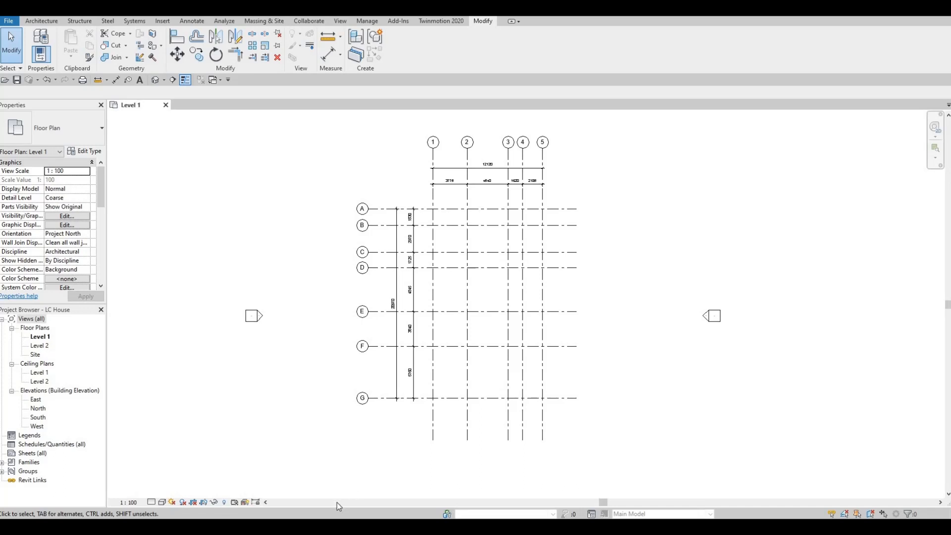
key("F1")
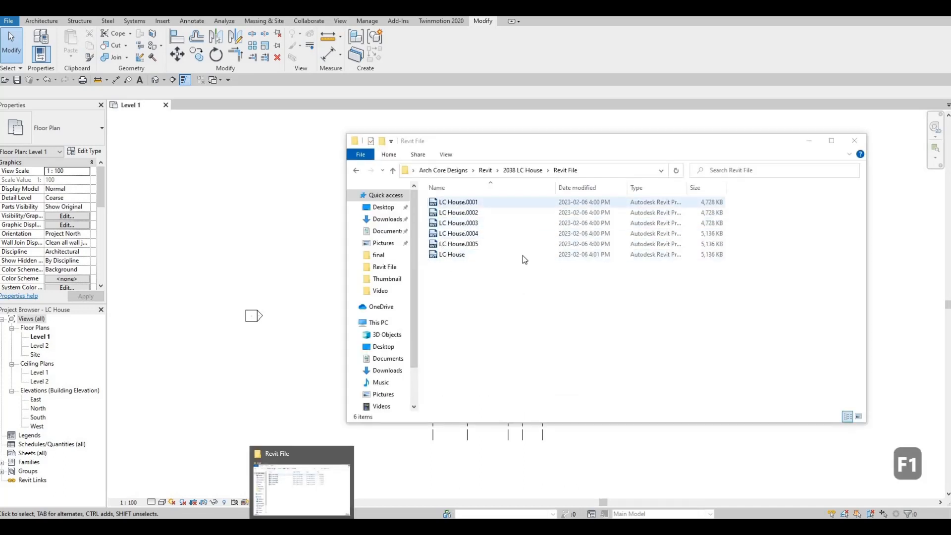
left_click(224, 259)
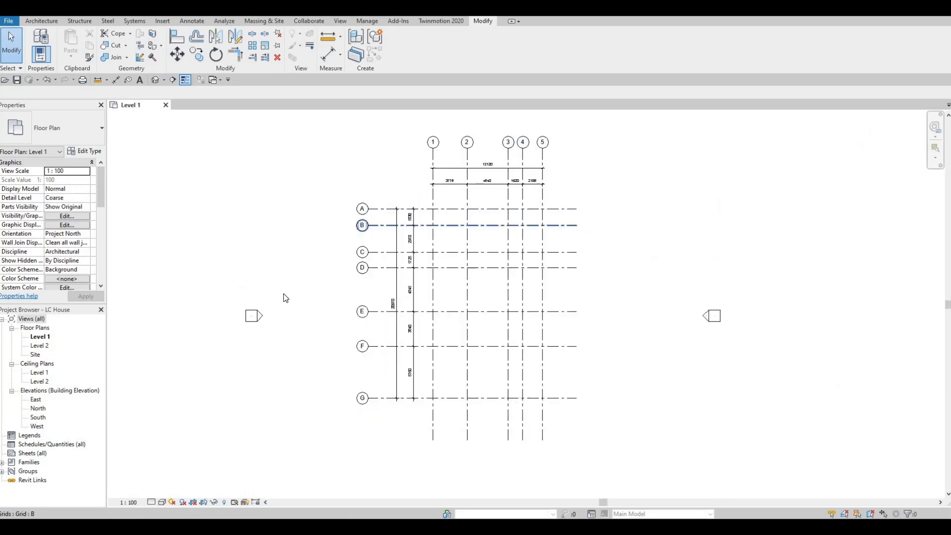
- Open the South elevation and compare the Level tool's availability there with the Level 1 floor plan
scroll(367, 314, "down", 1)
scroll(366, 314, "down", 1)
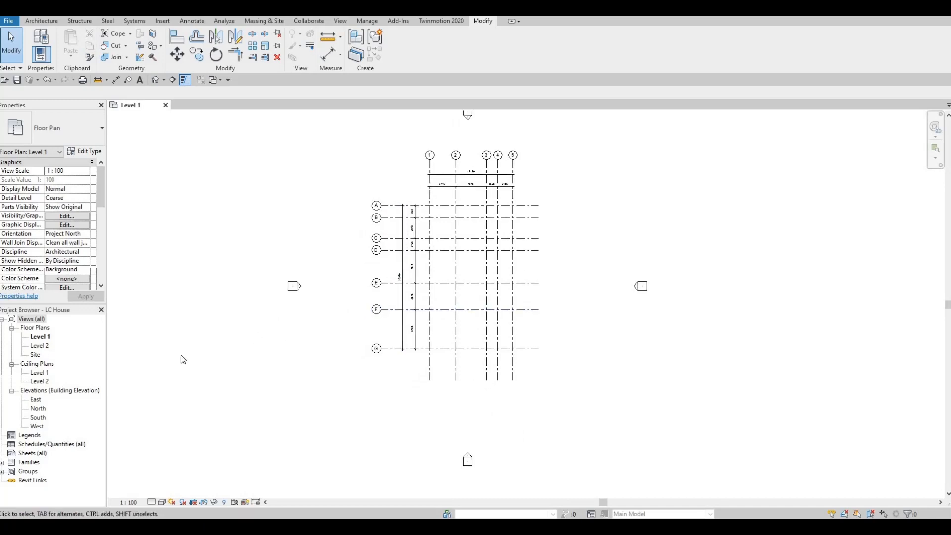
middle_click_drag(431, 318, 425, 335)
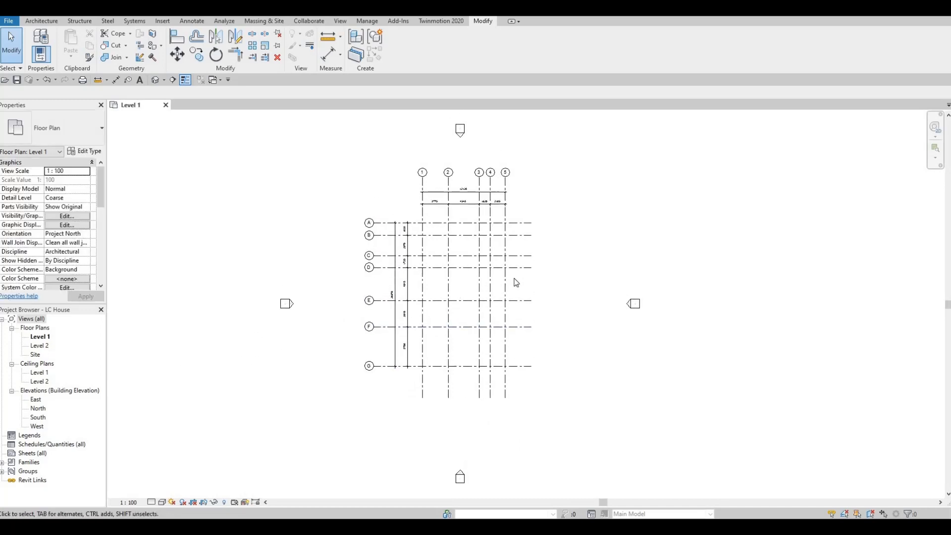
key("F1")
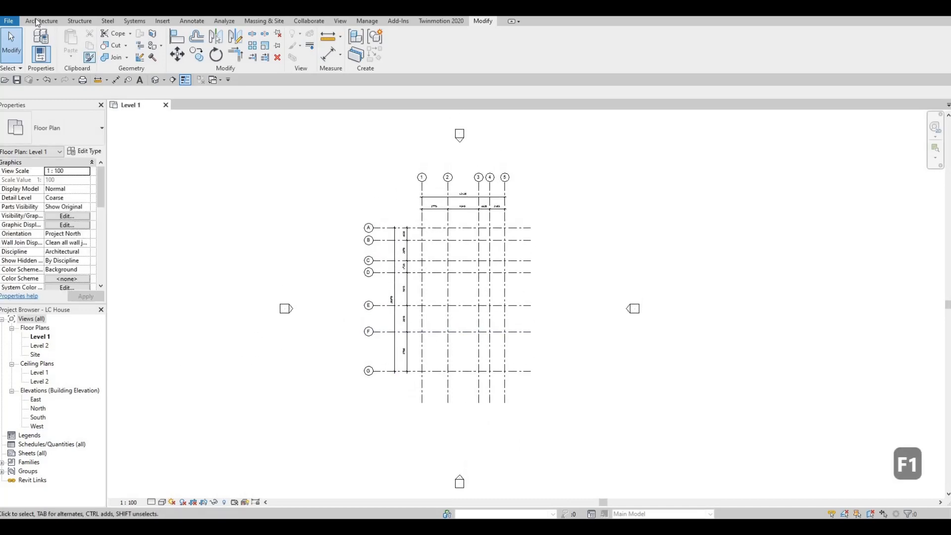
left_click(35, 23)
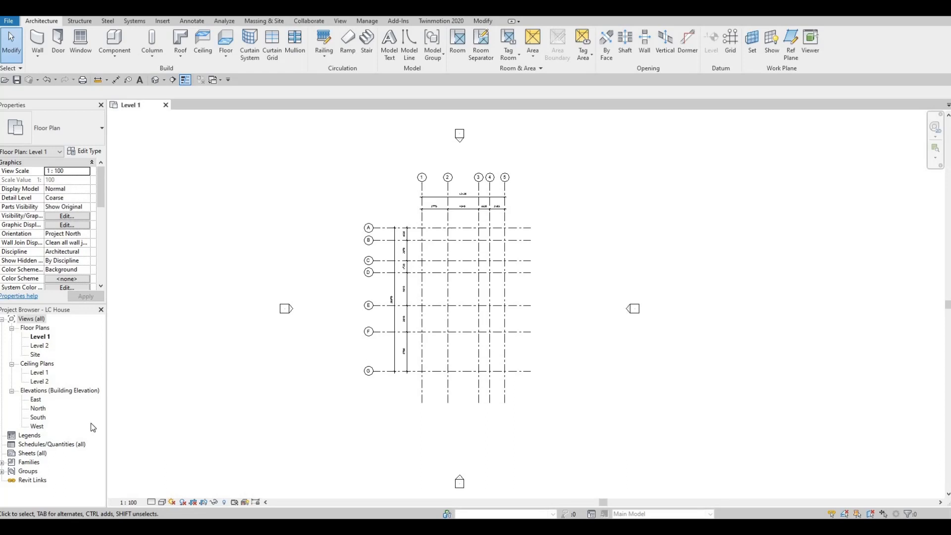
double_click(35, 419)
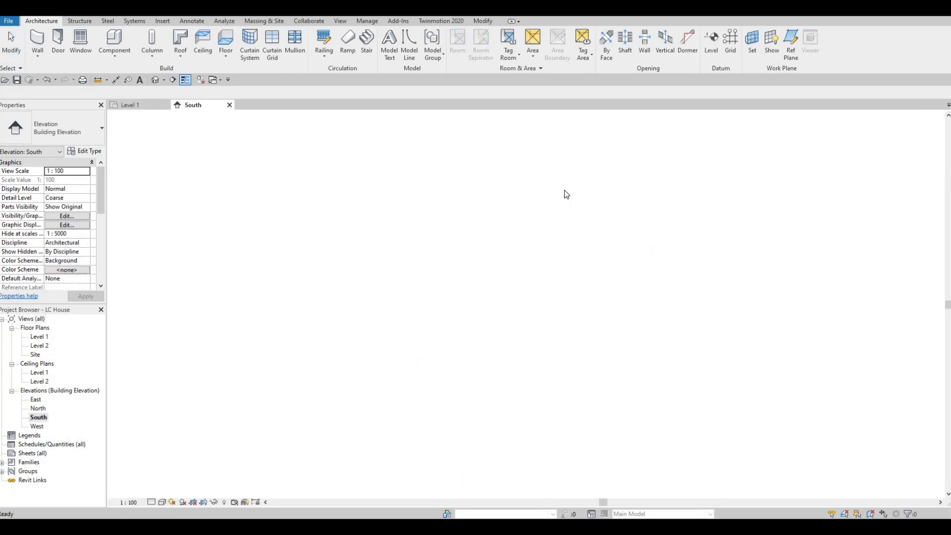
scroll(573, 212, "down", 1)
middle_click_drag(573, 211, 495, 250)
scroll(434, 252, "down", 1)
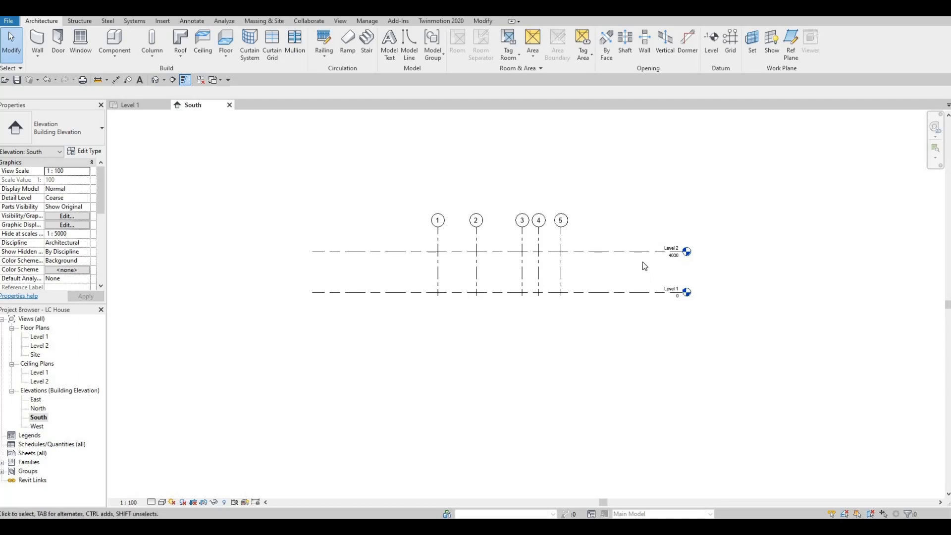
scroll(664, 275, "up", 2)
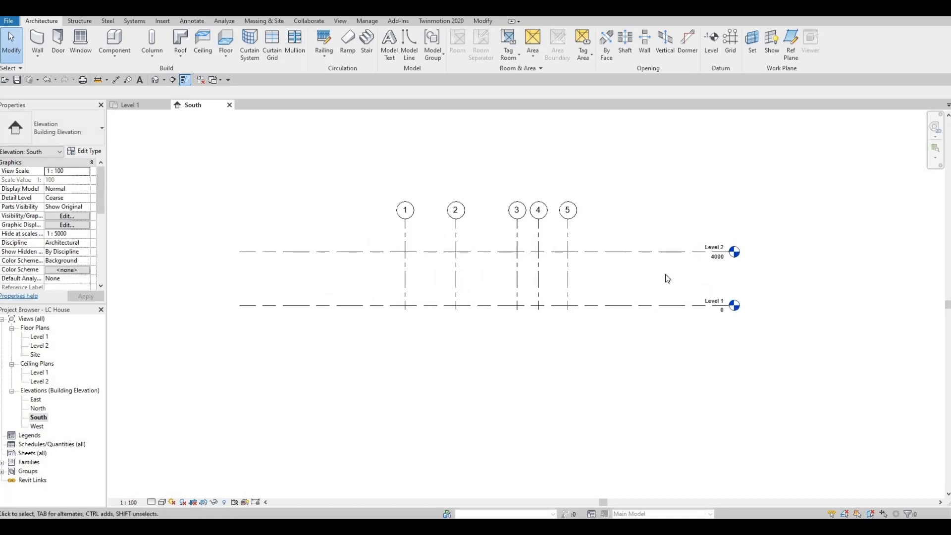
left_click(134, 106)
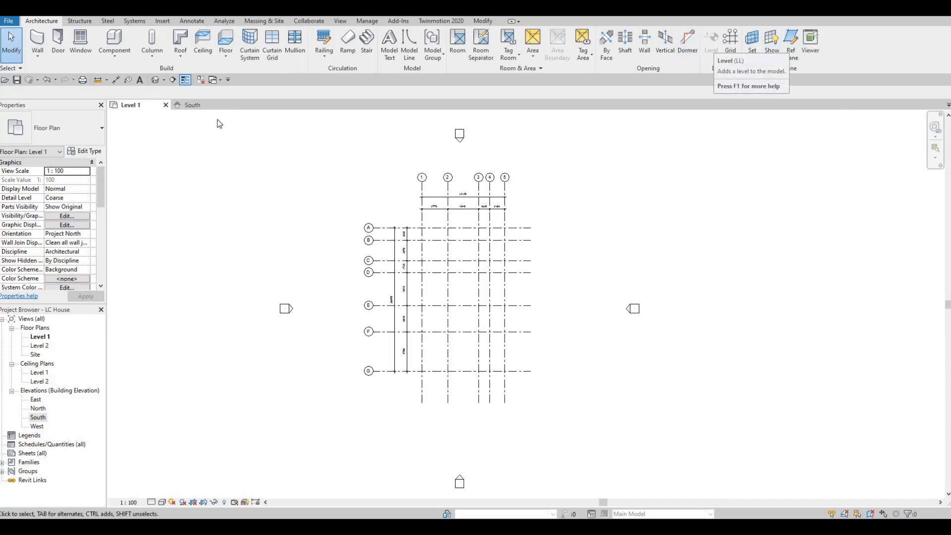
left_click(195, 105)
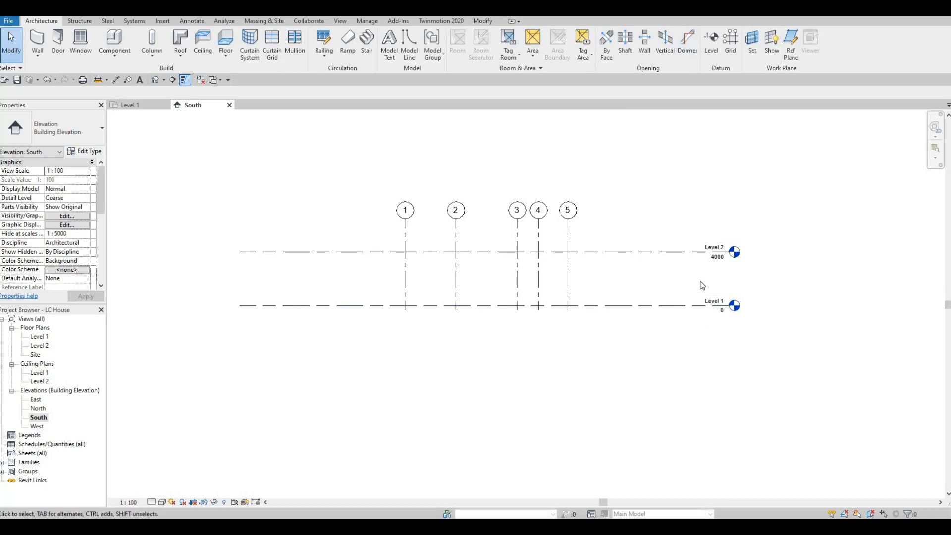
- Set the elevation of Level 2 to 3000 in the South elevation
left_click(715, 258)
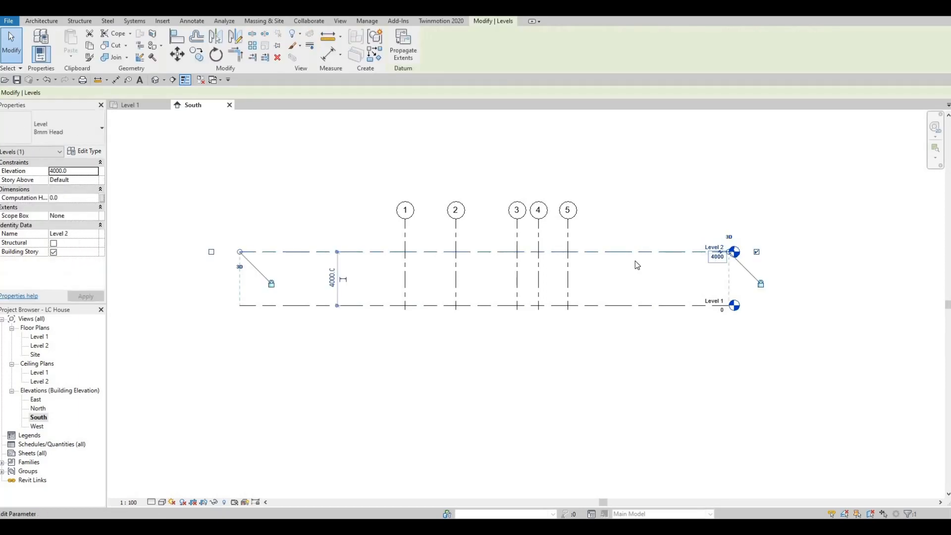
left_click(718, 257)
scroll(726, 259, "up", 2)
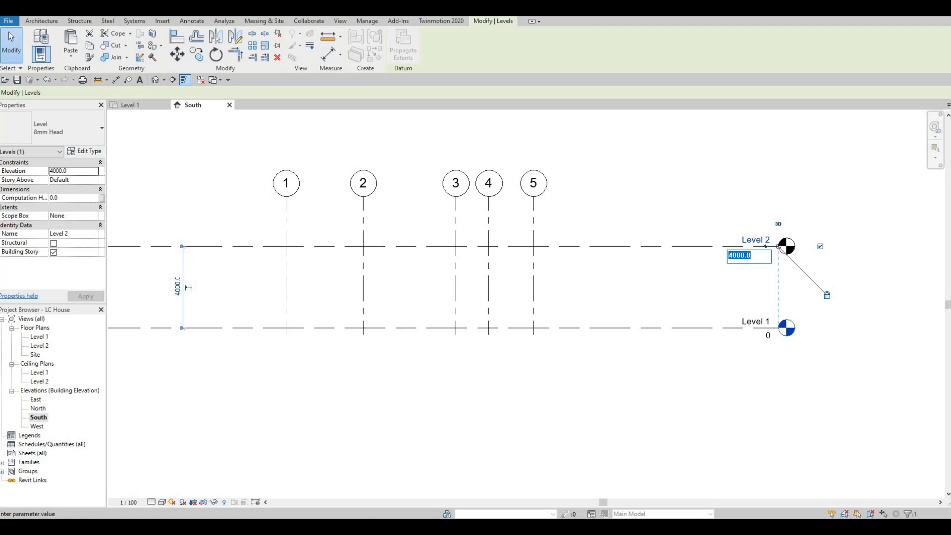
type("3000")
key("Return")
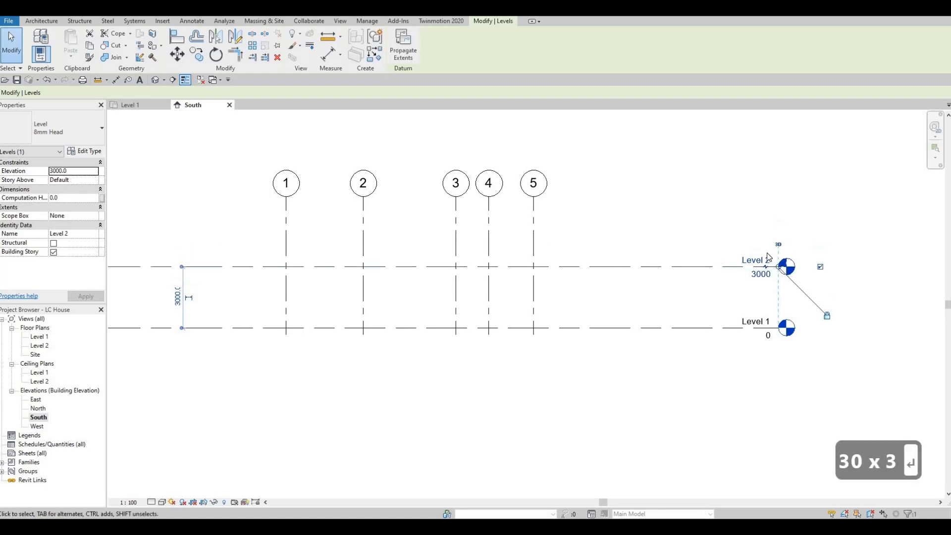
key("Escape")
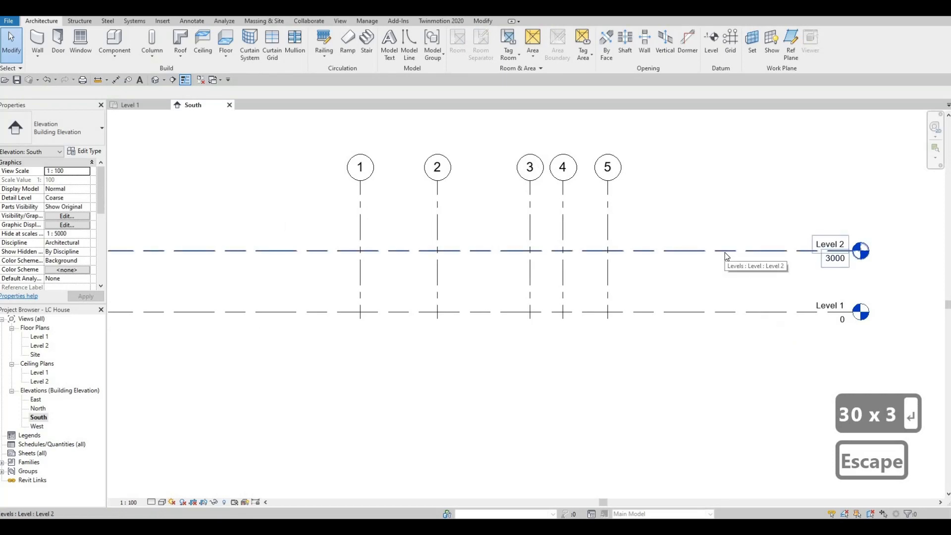
- Copy the Level 2 line 3000 straight up to add a third level
left_click(724, 252)
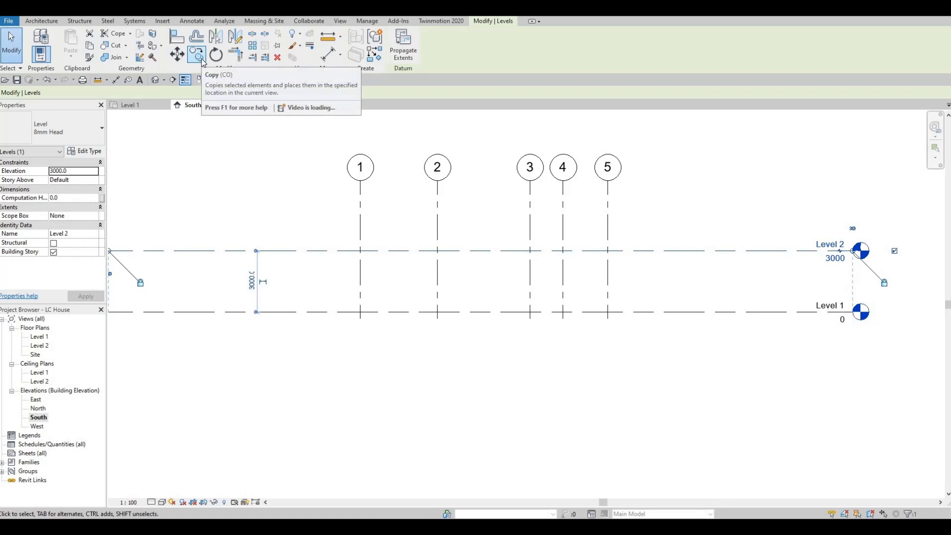
key("c")
key("o")
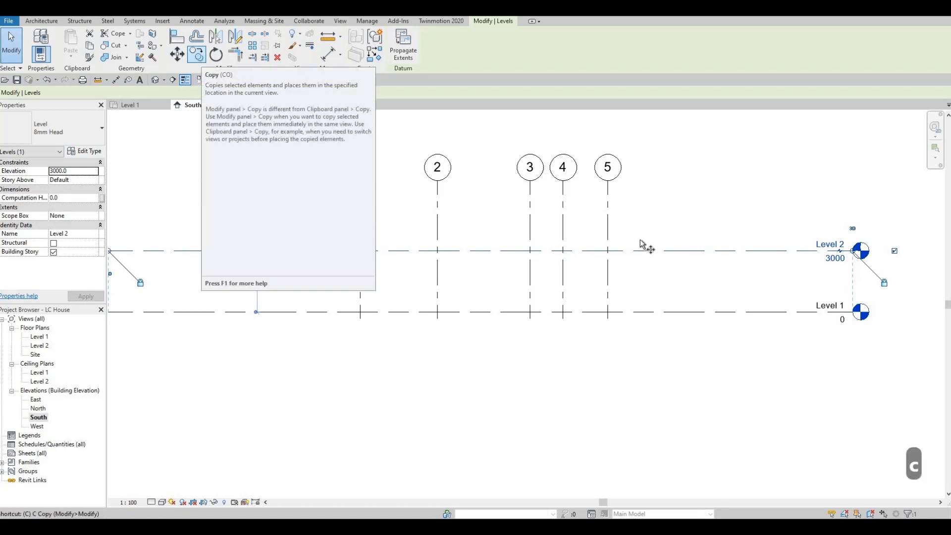
left_click(675, 252)
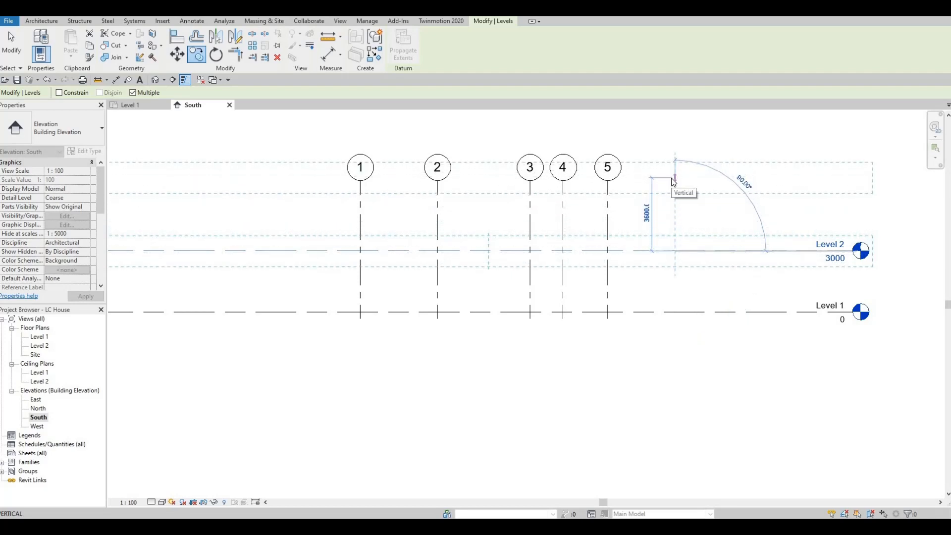
type("3000")
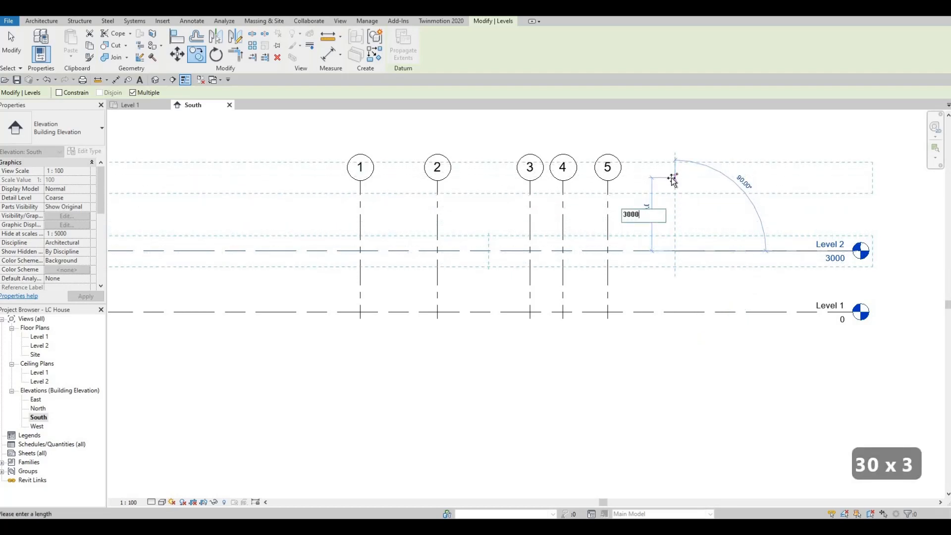
key("Return")
key("Escape")
key("Escape")
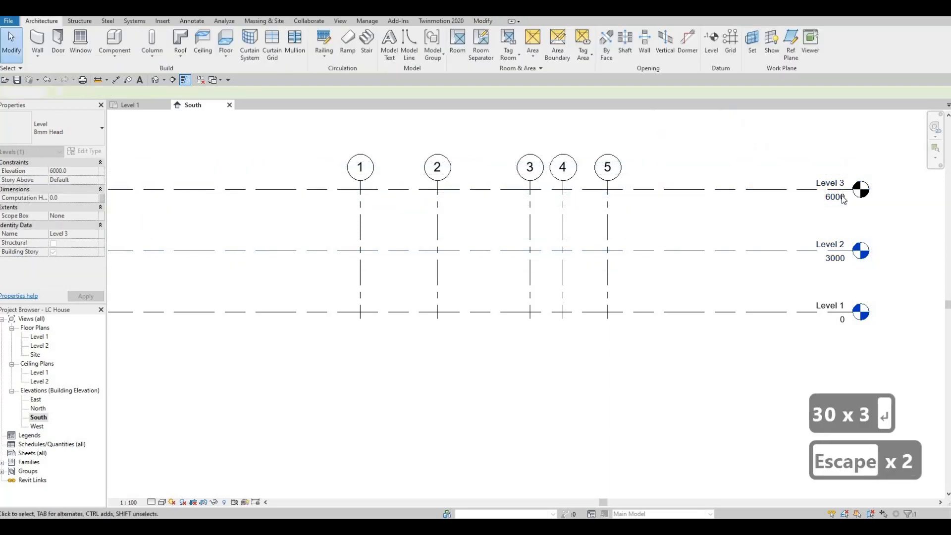
key("Escape")
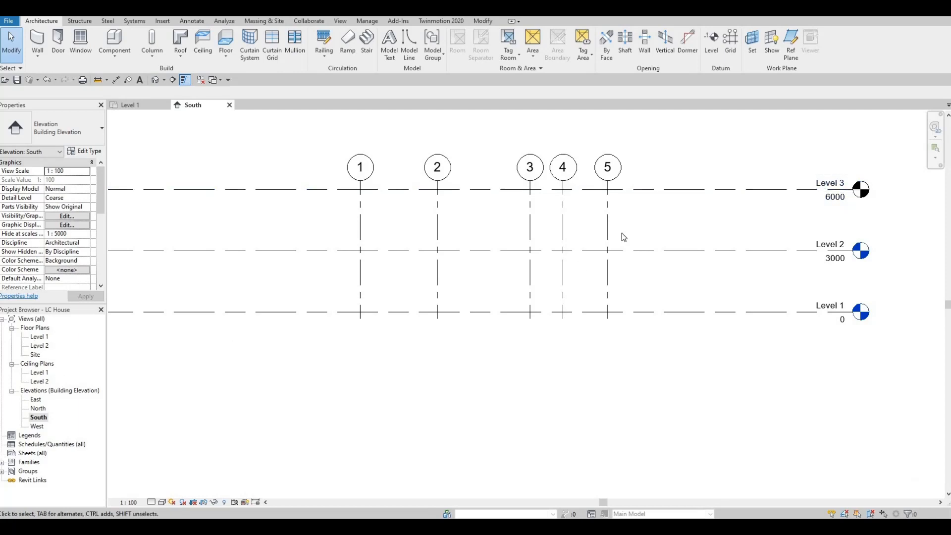
scroll(594, 259, "down", 2)
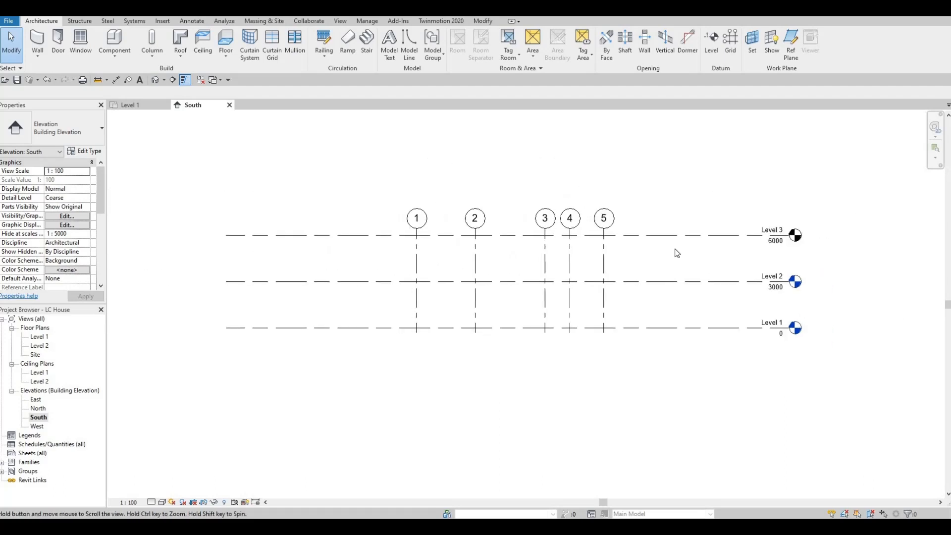
- Create a floor plan view for Level 3, keeping existing views from being duplicated
scroll(676, 249, "up", 3)
middle_click_drag(675, 243, 683, 229)
scroll(683, 229, "down", 2)
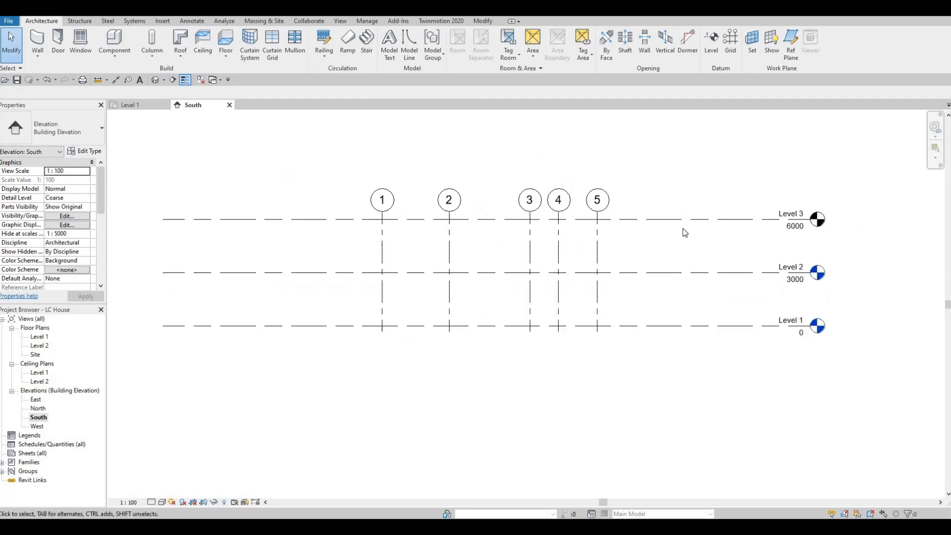
middle_click_drag(661, 275, 672, 262)
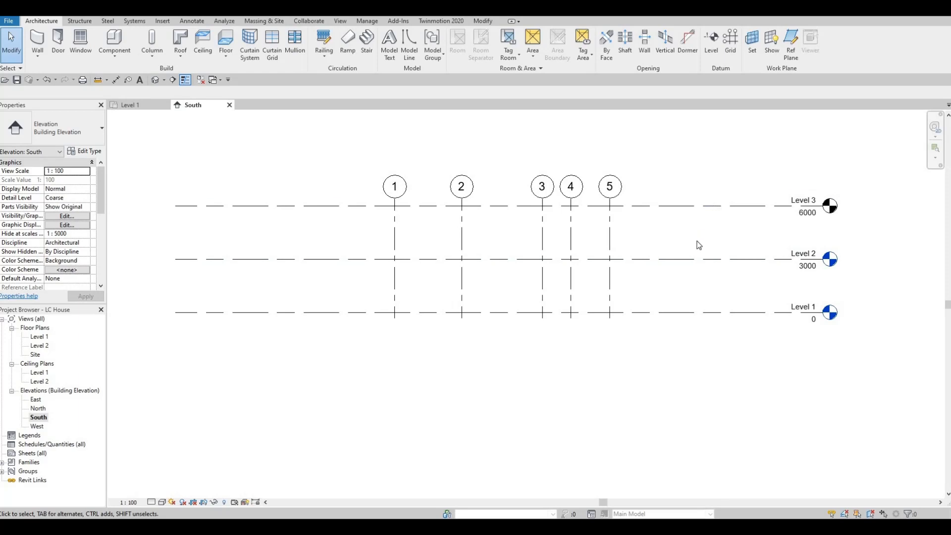
left_click(675, 206)
key("Escape")
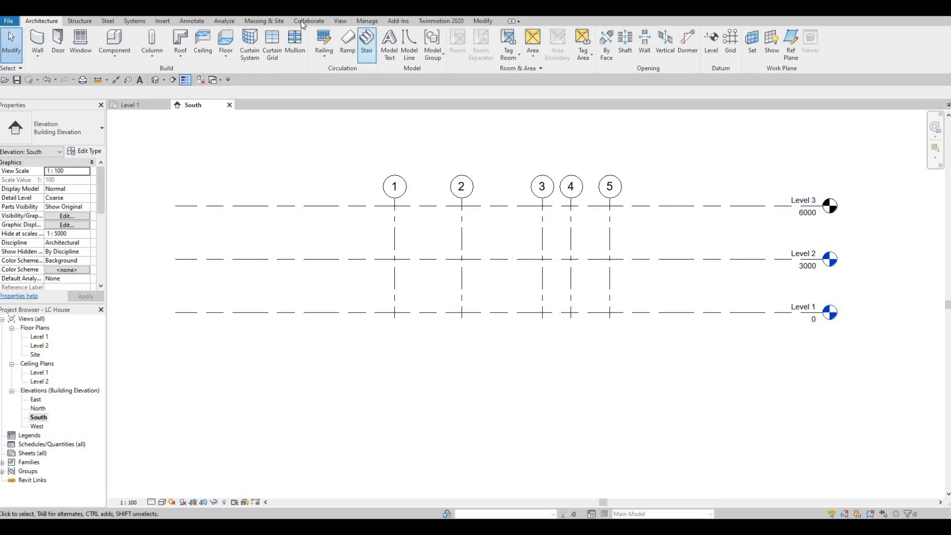
left_click(340, 21)
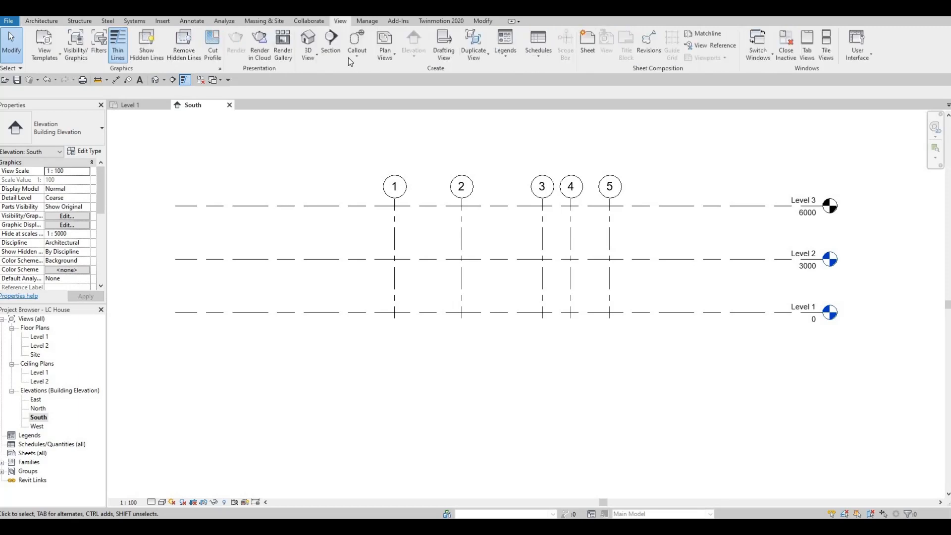
left_click(386, 57)
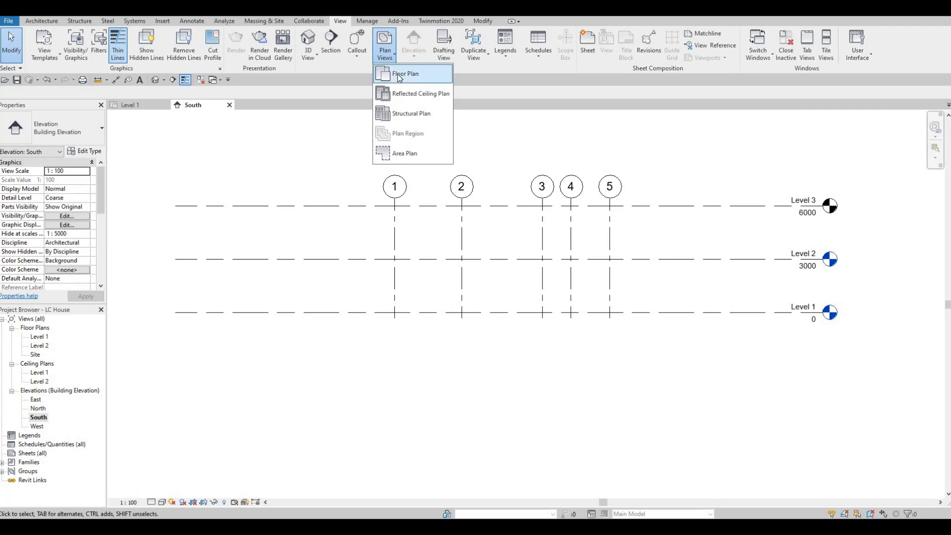
left_click(399, 75)
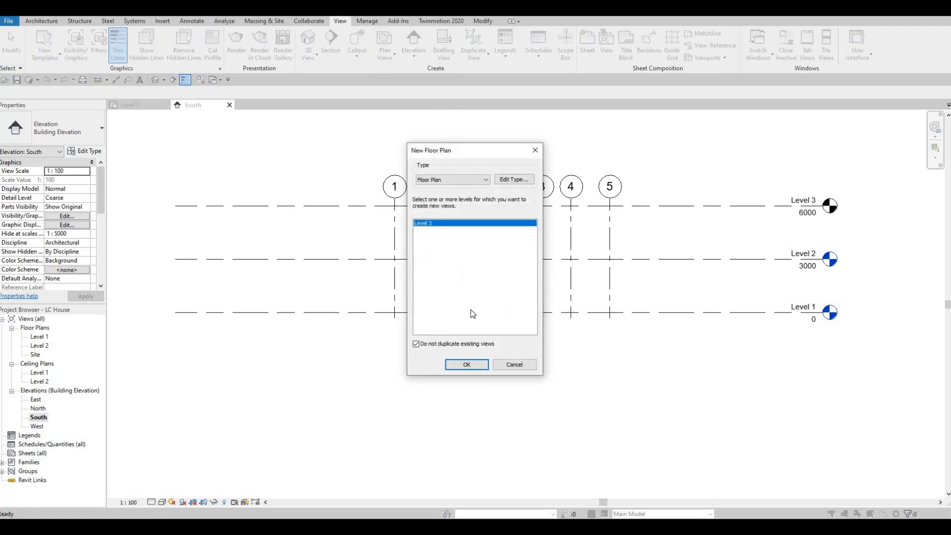
left_click(466, 364)
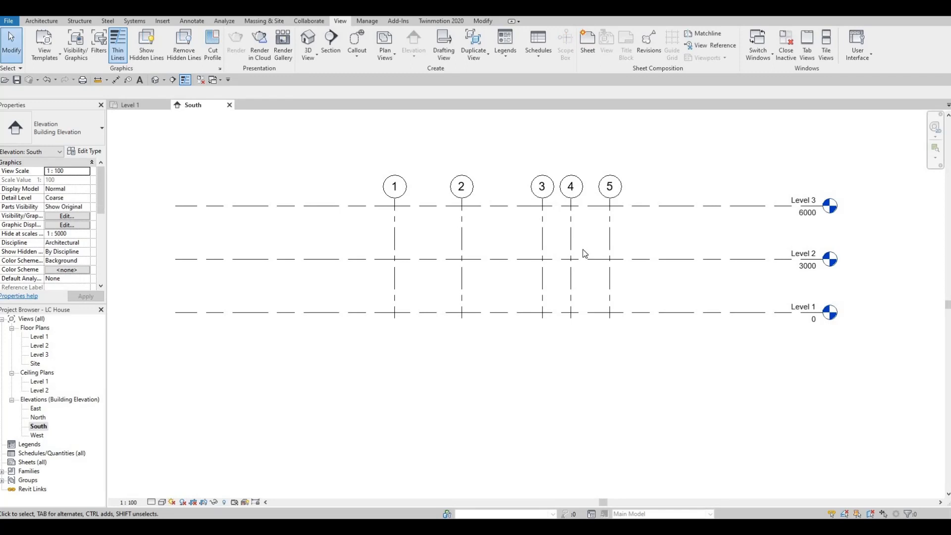
- Undo the Level 3 floor plan creation and the copying of the third level
key("ctrl+z")
key("ctrl+z")
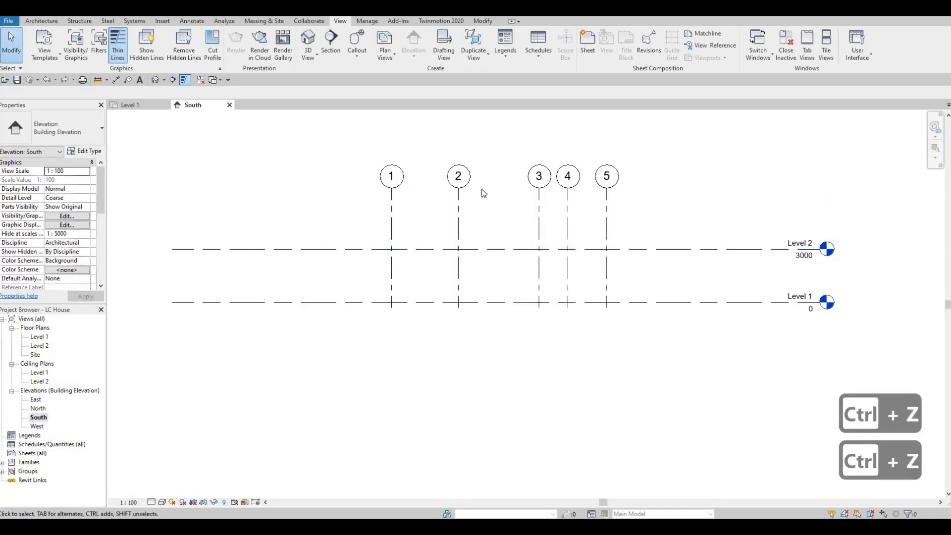
- Draw Level 3 with the Level tool 3000 above Level 2, making plan views and aligning both ends with the existing levels
left_click(42, 21)
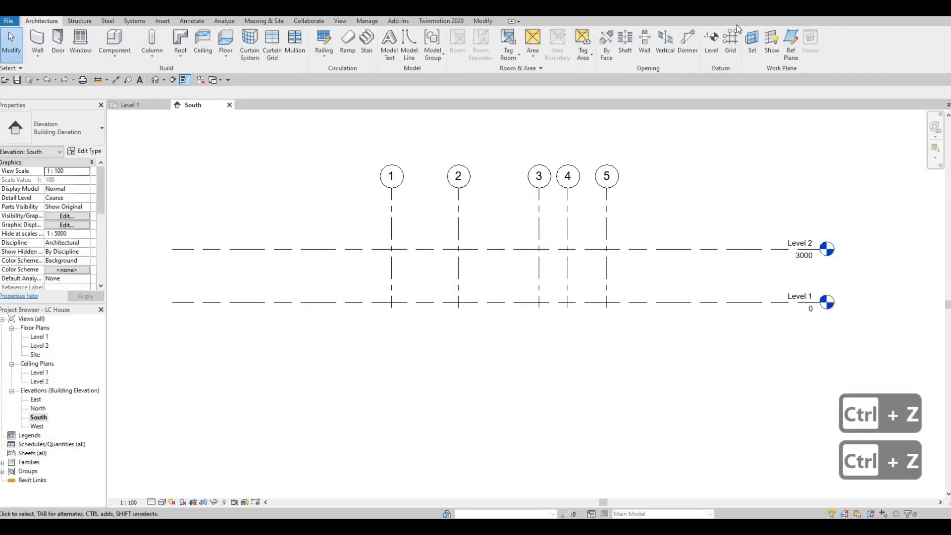
left_click(712, 41)
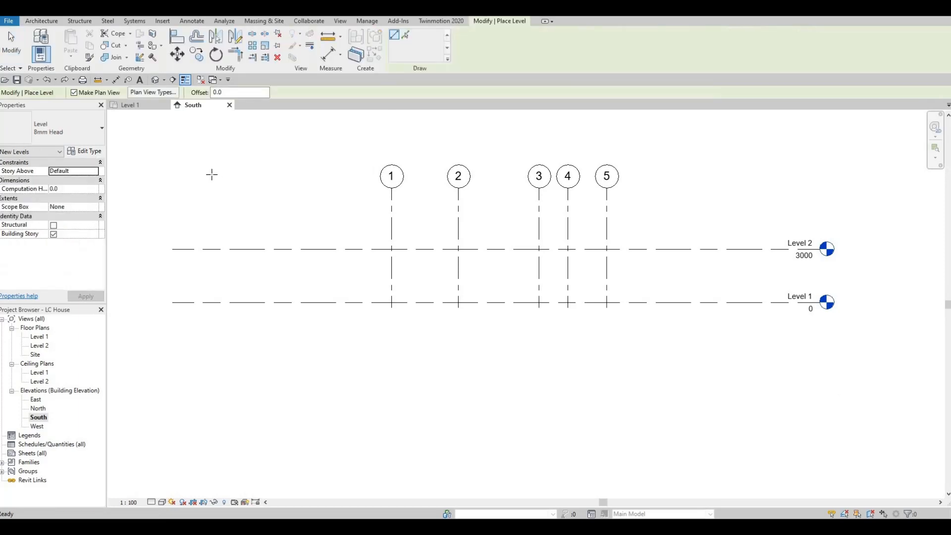
left_click(172, 196)
left_click(221, 196)
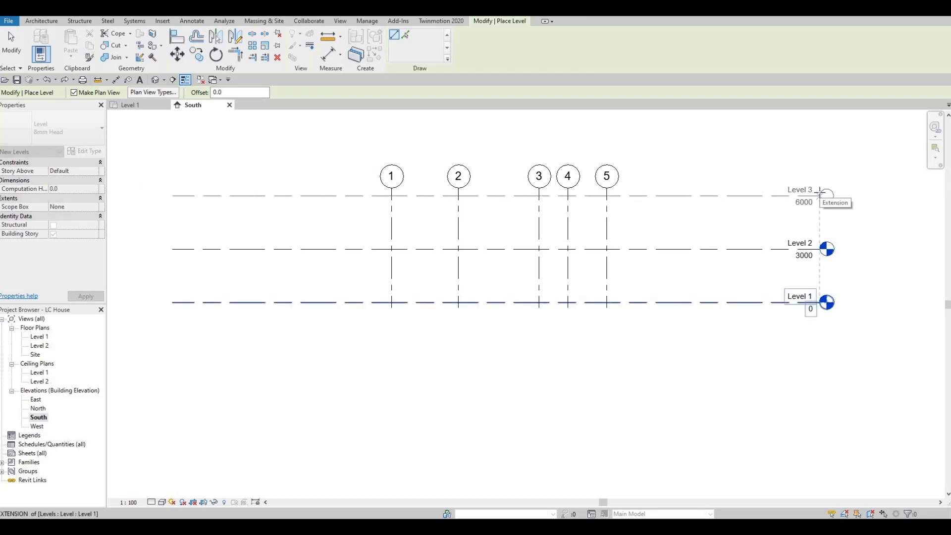
left_click(819, 195)
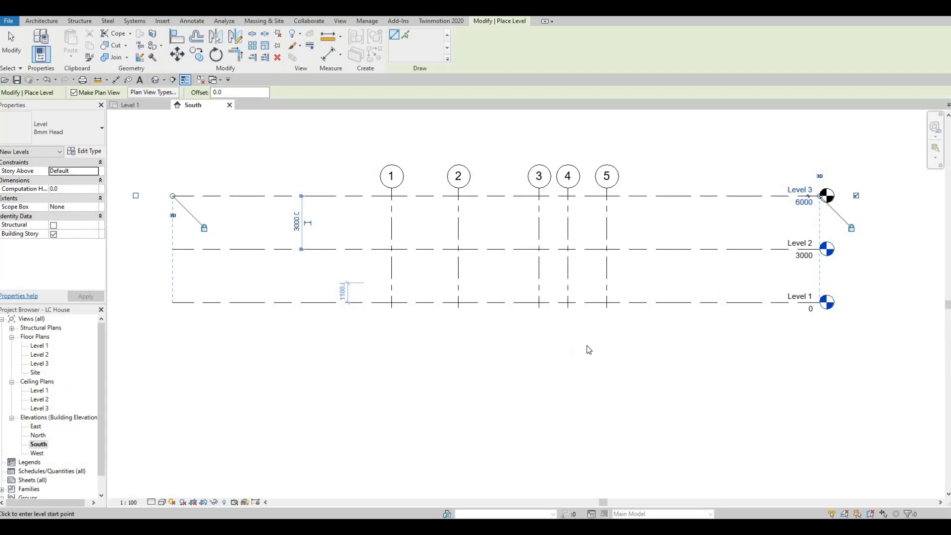
key("Escape")
key("Escape")
middle_click_drag(616, 345, 604, 358)
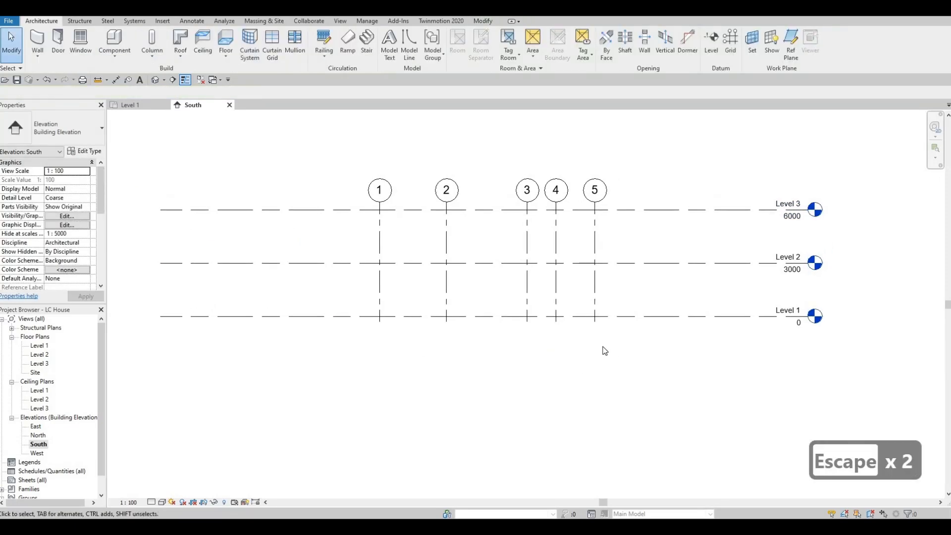
middle_click_drag(669, 332, 651, 327)
scroll(651, 327, "down", 1)
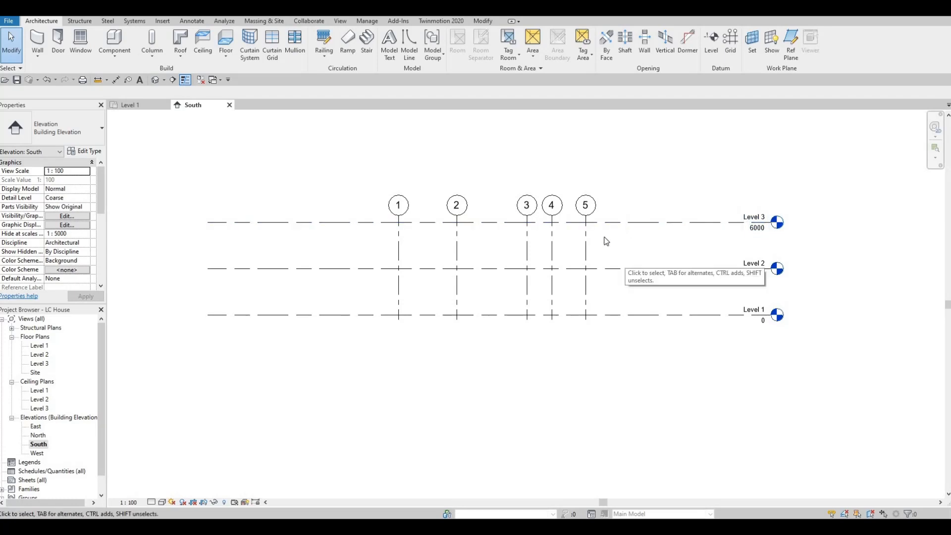
middle_click_drag(598, 247, 586, 262)
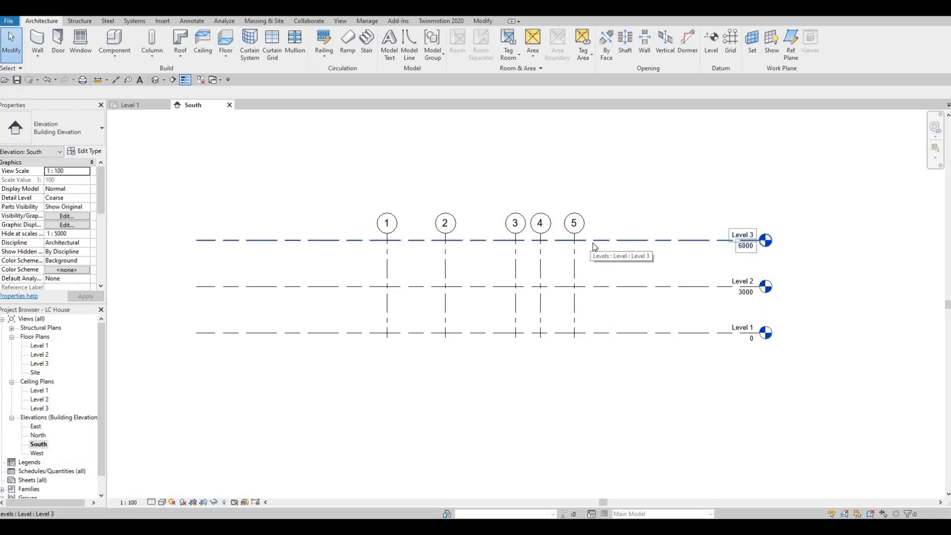
left_click(639, 244)
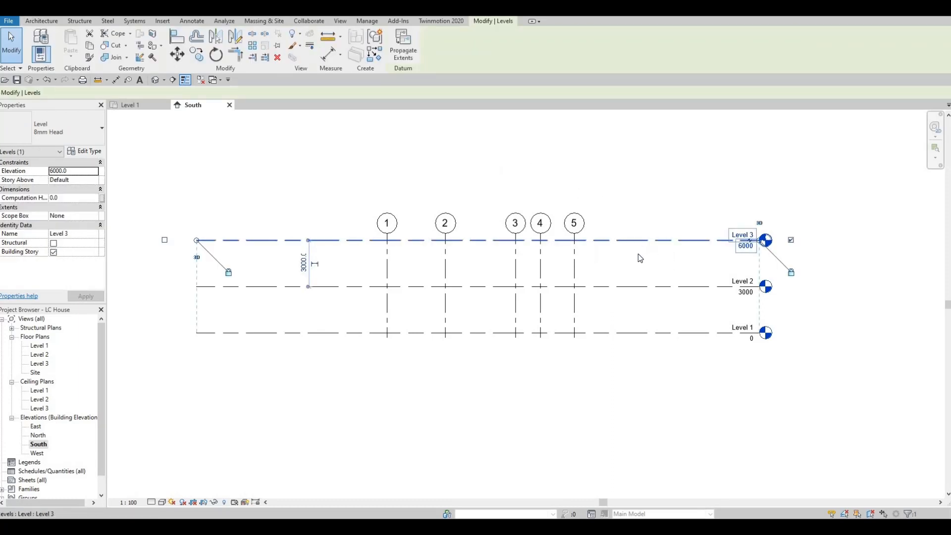
key("Escape")
key("Escape")
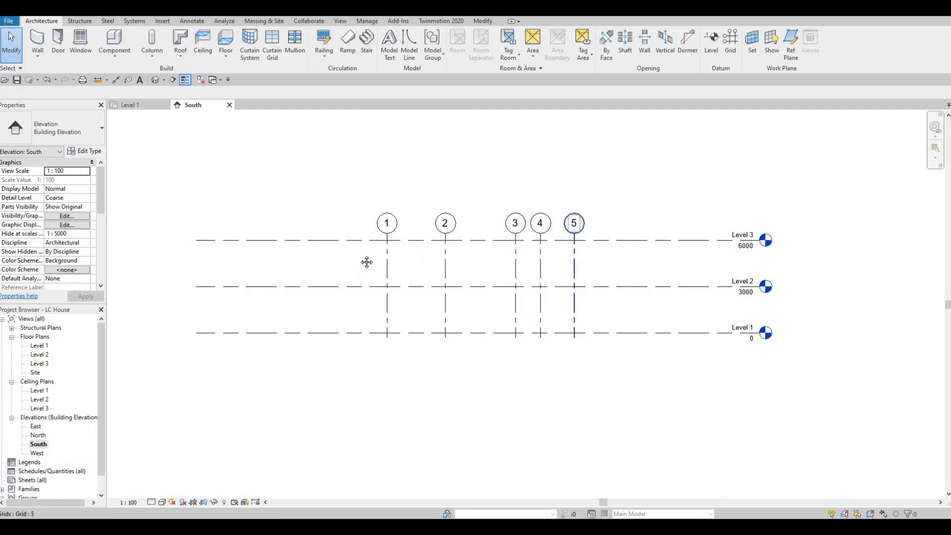
- Lower the bubble ends of grids 1 to 5 below Level 3 and examine the grids in the Level 3 floor plan
scroll(399, 229, "up", 1)
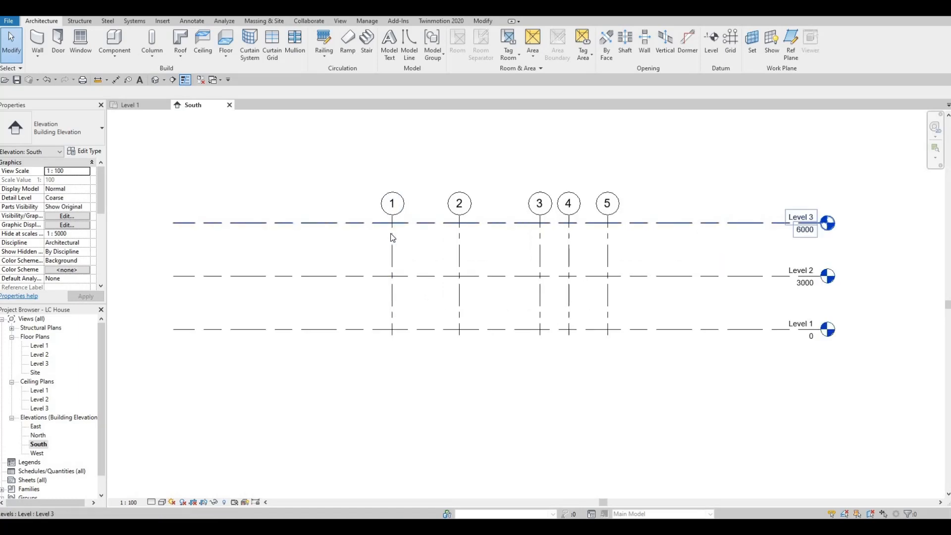
left_click(394, 223)
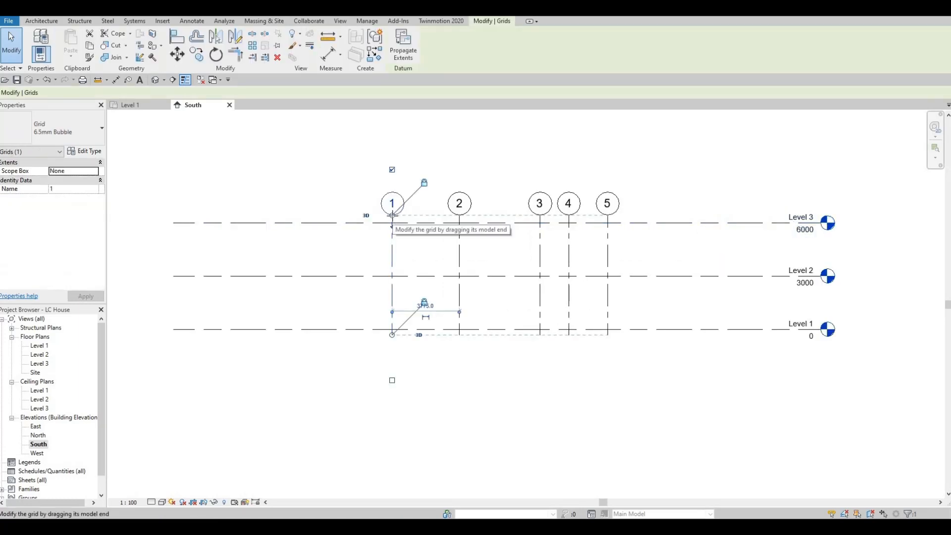
left_click_drag(392, 216, 394, 245)
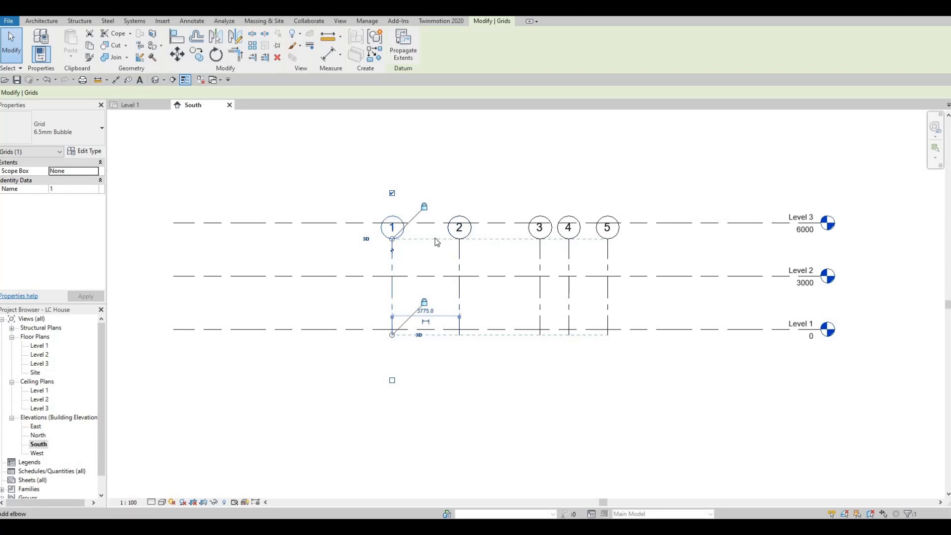
double_click(36, 364)
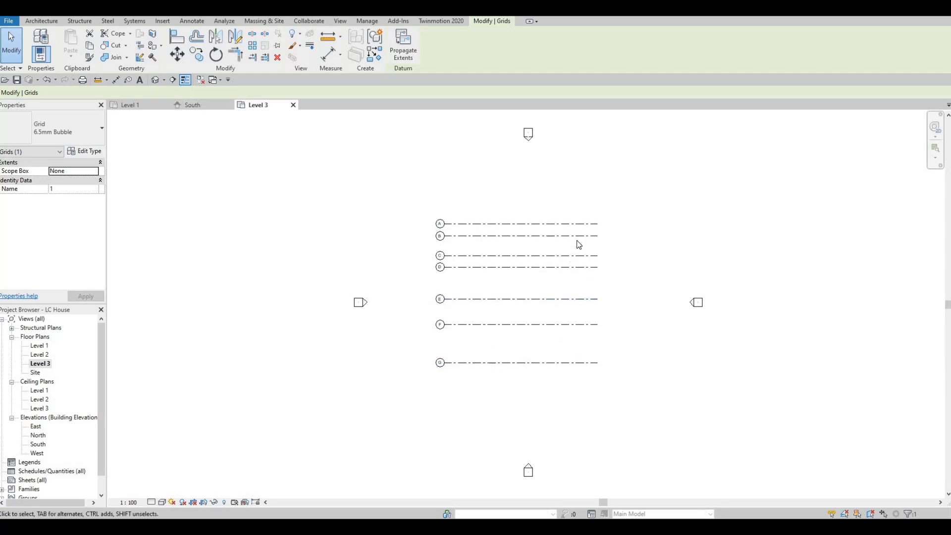
- Extend grids 1 to 5 well above Level 3 in the South elevation and check them in the Level 3 floor plan
left_click(193, 105)
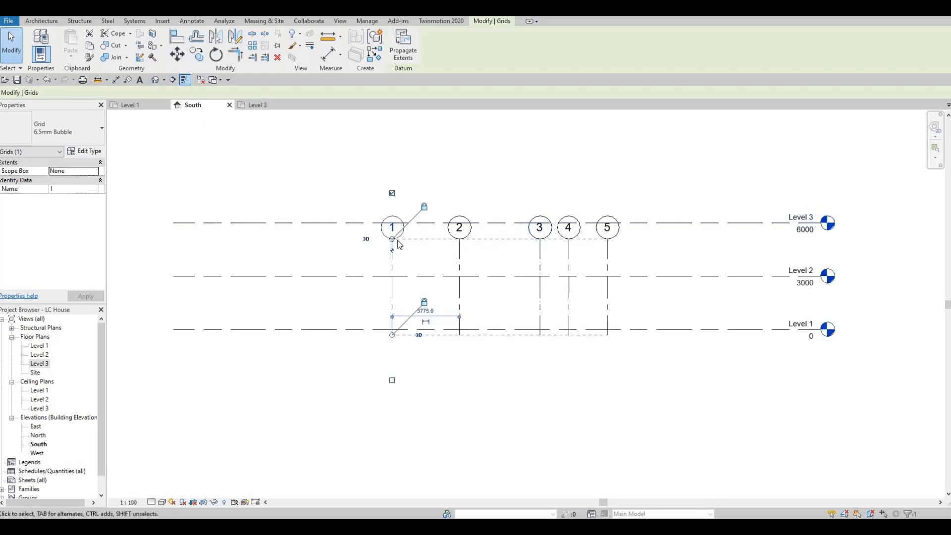
left_click_drag(392, 239, 392, 133)
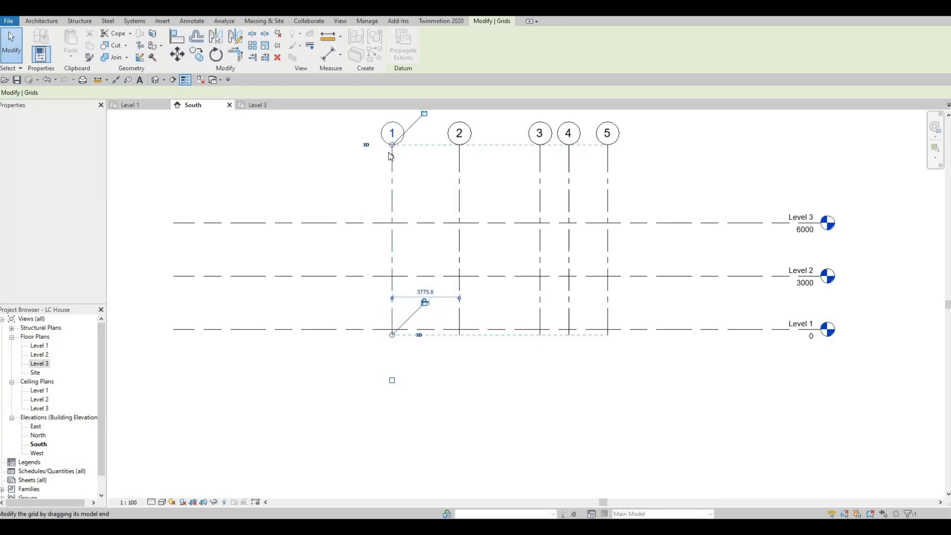
left_click(254, 103)
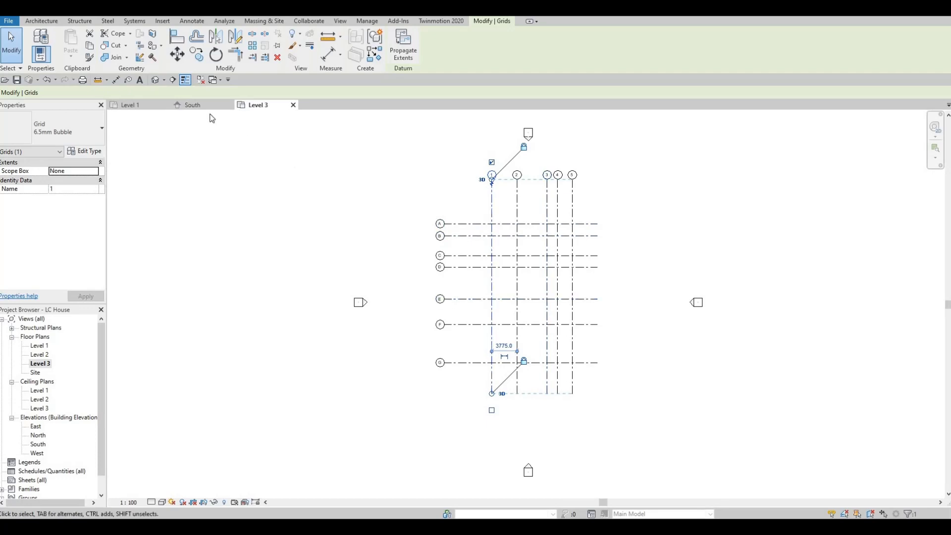
- Extend the bubble ends of grids A to G well above Level 3 in the East elevation
double_click(35, 428)
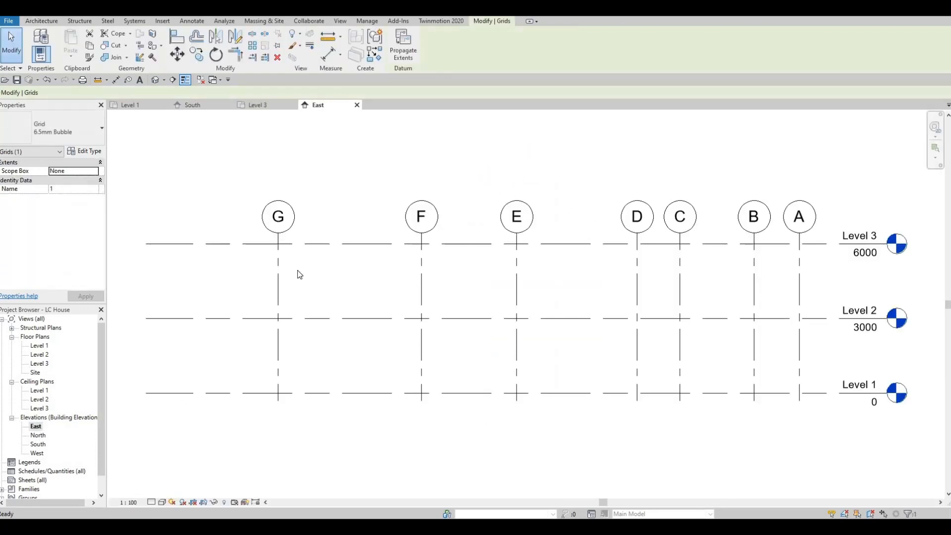
left_click(277, 240)
left_click_drag(278, 232, 278, 141)
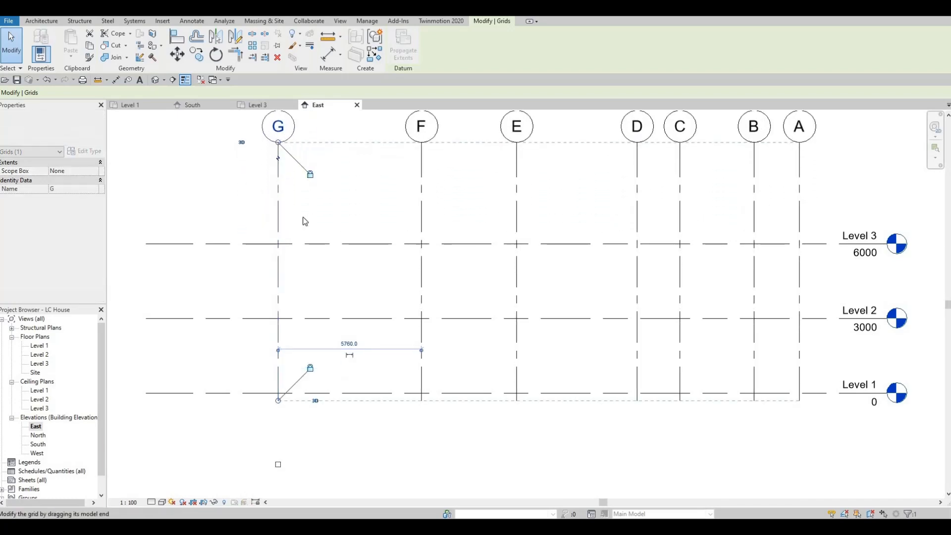
scroll(282, 149, "down", 2)
key("Escape")
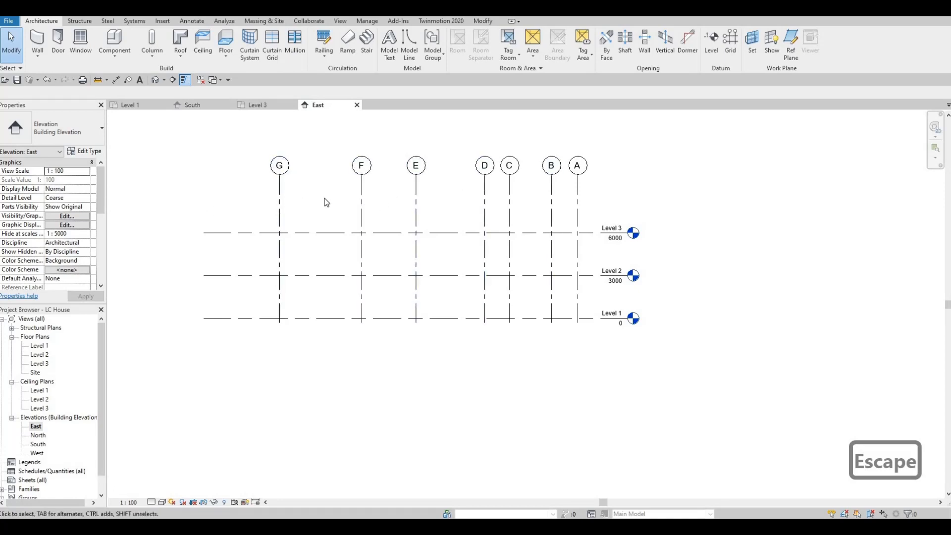
scroll(341, 200, "down", 1)
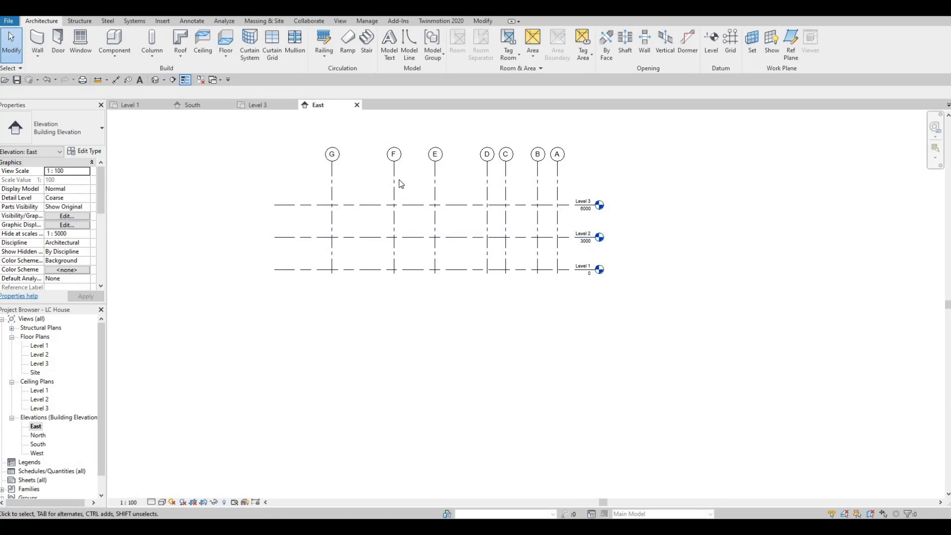
- Check the grid and level extents in the North, South and West elevations
double_click(38, 435)
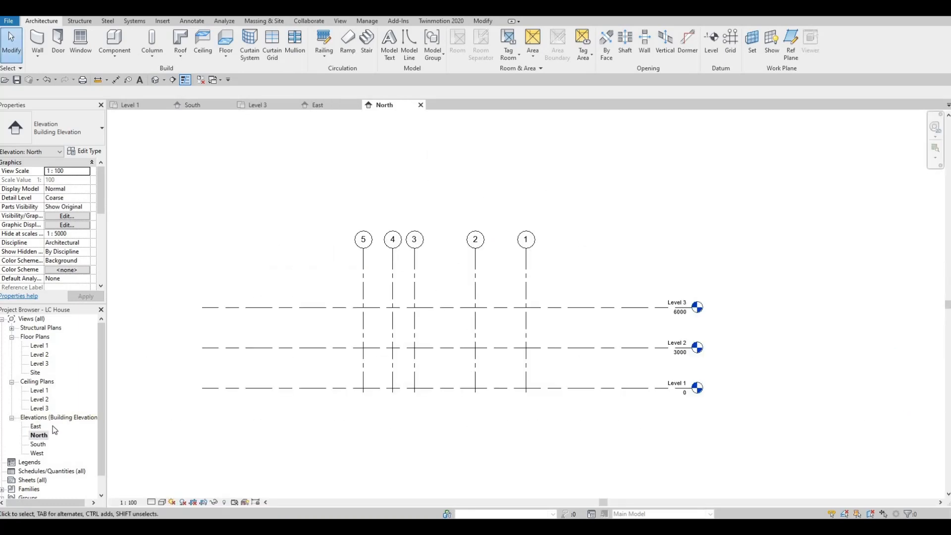
double_click(39, 444)
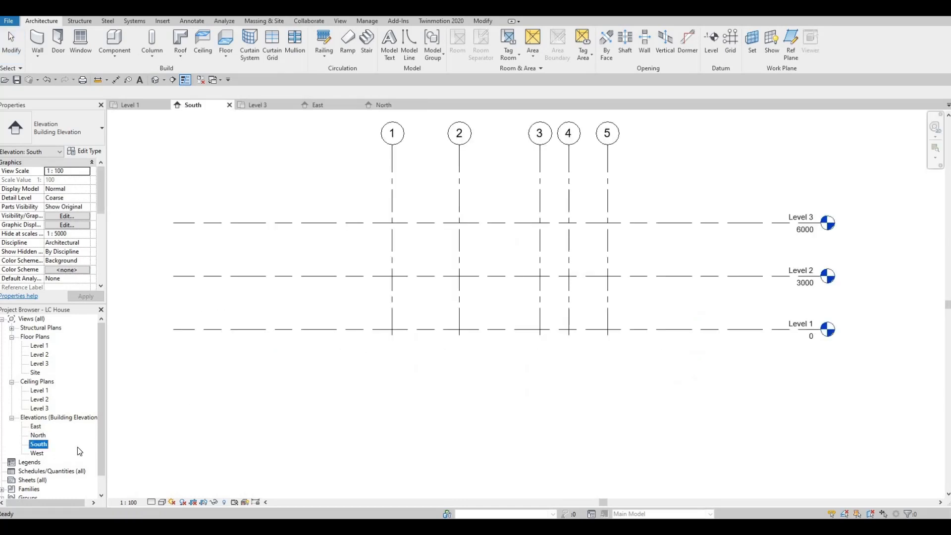
double_click(37, 452)
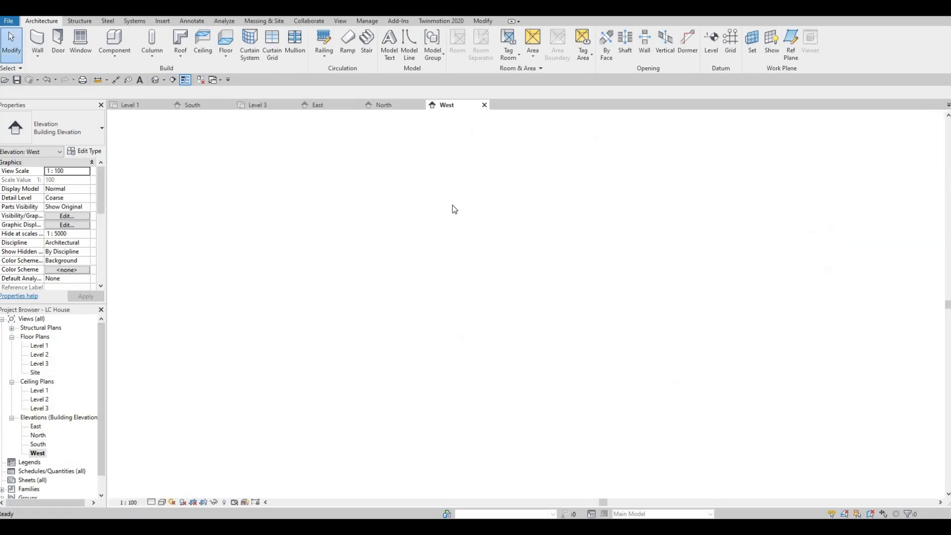
- Close all views except the Level 1 floor plan and save the project
left_click(134, 106)
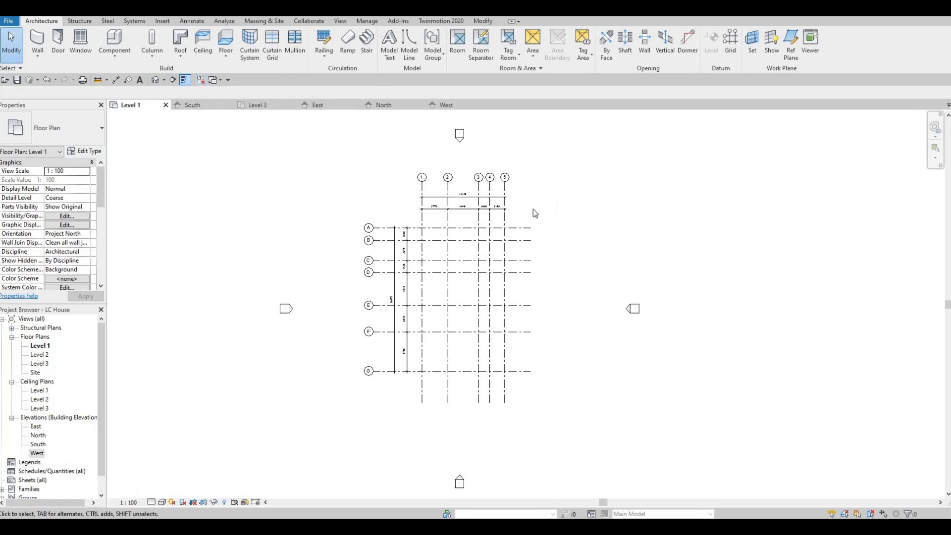
scroll(344, 180, "down", 1)
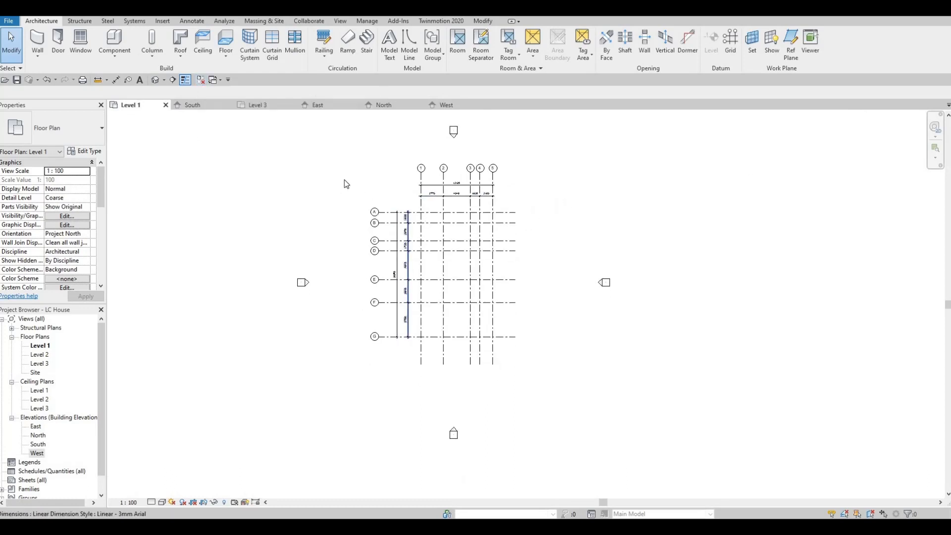
left_click(199, 82)
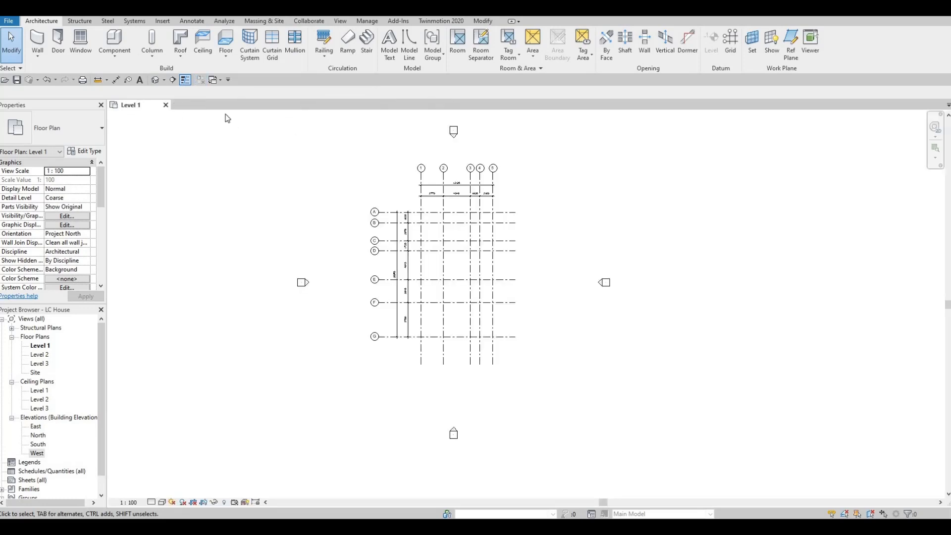
left_click(17, 80)
- Reopen the South elevation
double_click(37, 444)
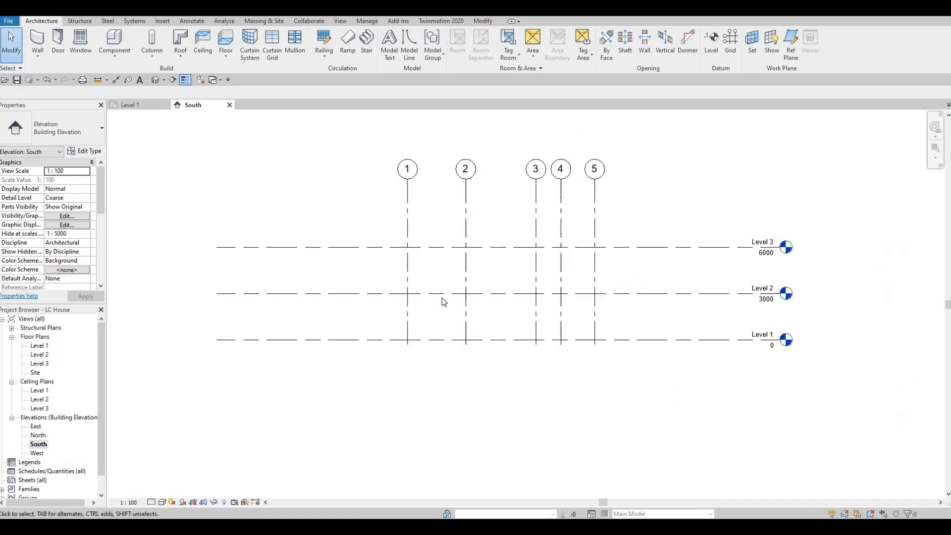
- Draw a new level with a plan view 500 mm below Level 1, aligned with the ends of the existing levels
middle_click_drag(400, 338, 410, 317)
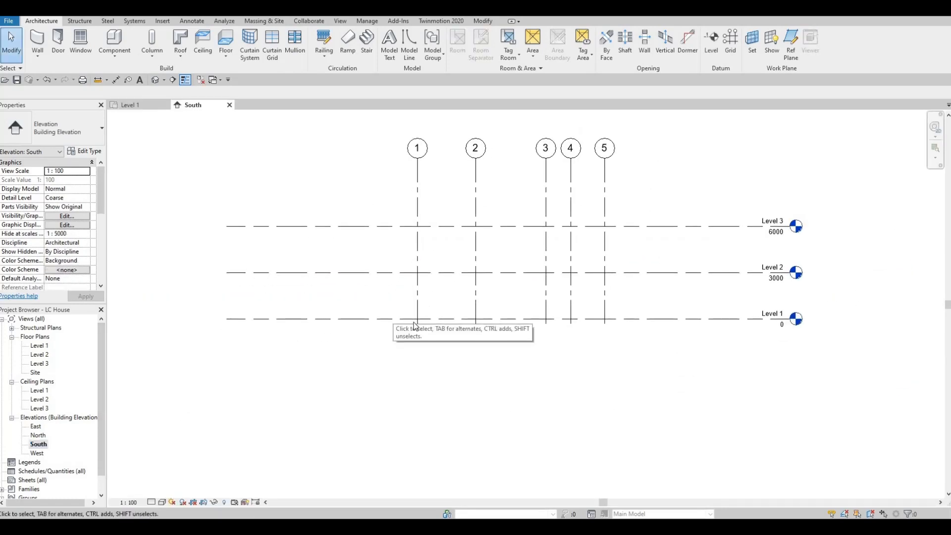
key("F1")
middle_click_drag(497, 291, 496, 287)
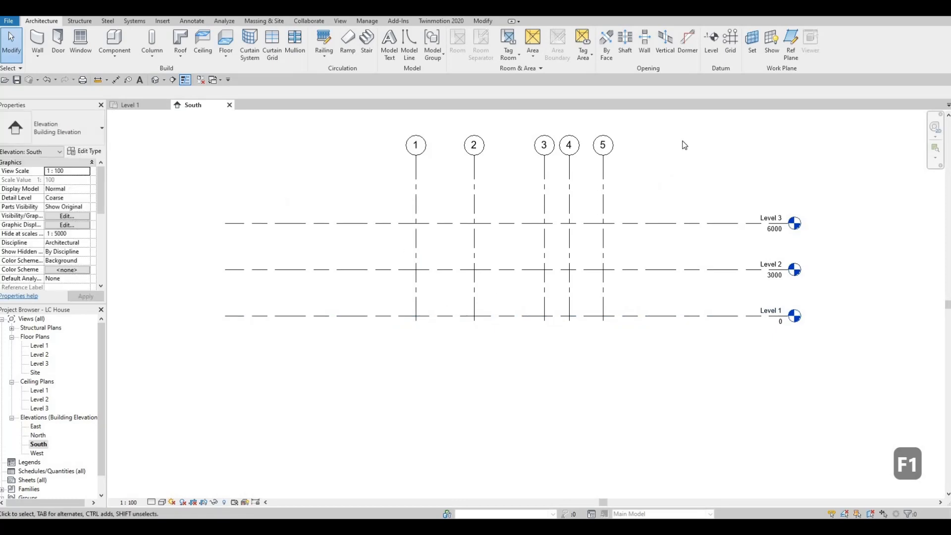
left_click(717, 43)
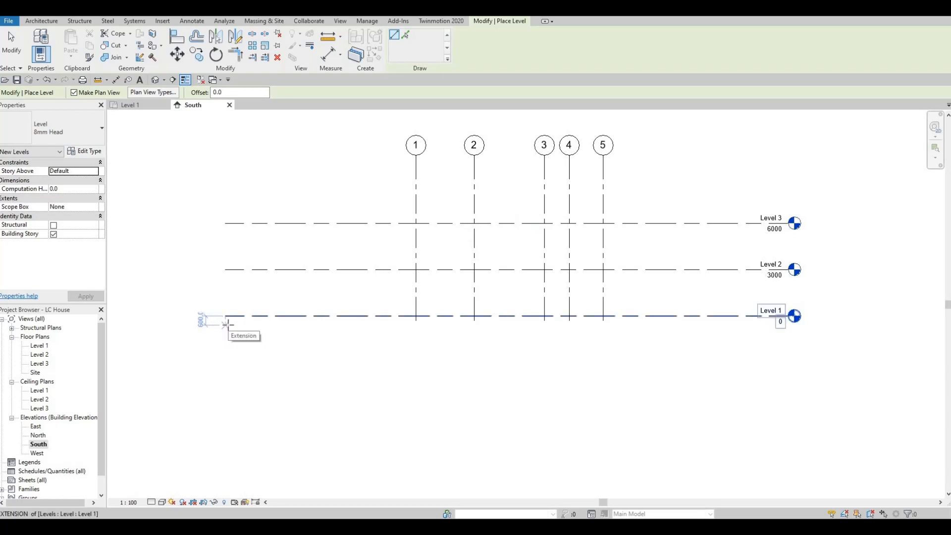
left_click(226, 324)
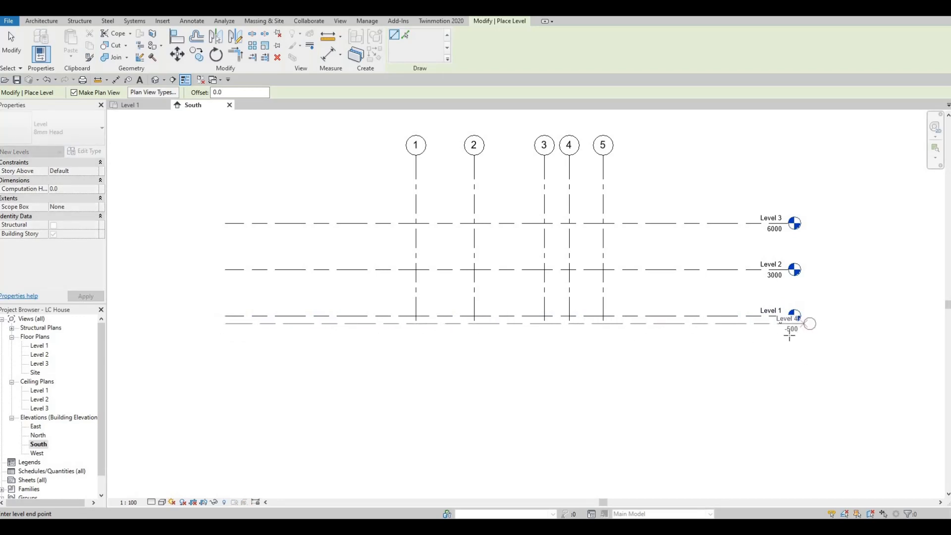
left_click(791, 352)
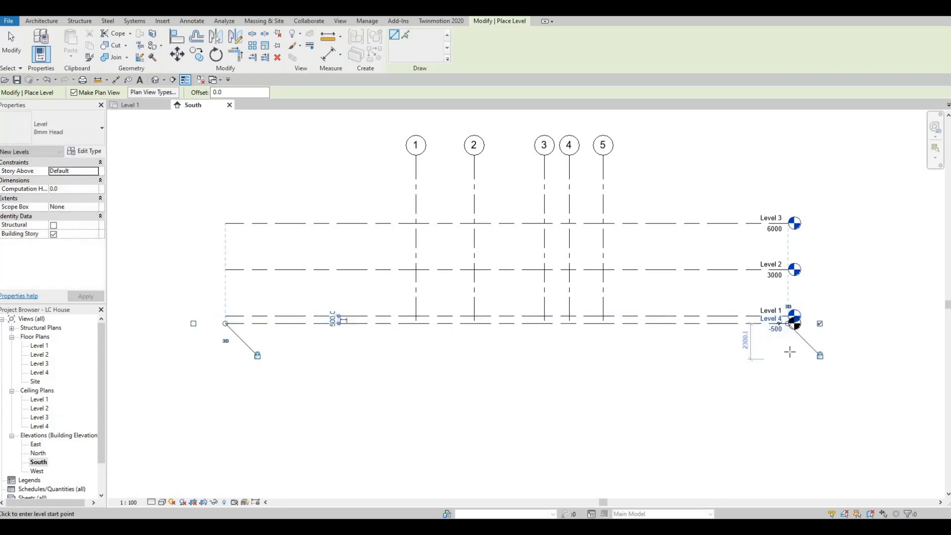
scroll(788, 351, "up", 3)
key("Escape")
key("Escape")
key("Escape")
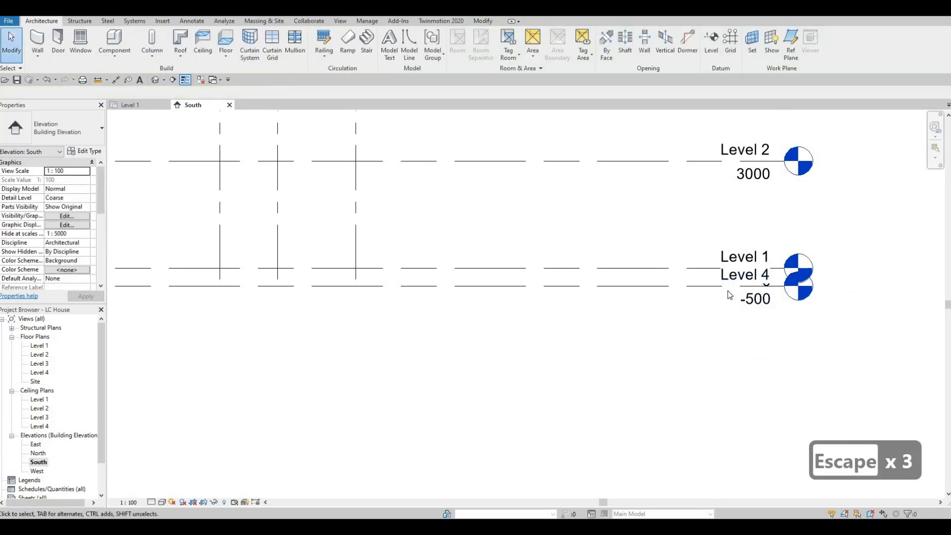
- Extend the lower ends of grids 1 to 5 down past the new level at -500 in the South elevation
scroll(724, 323, "down", 3)
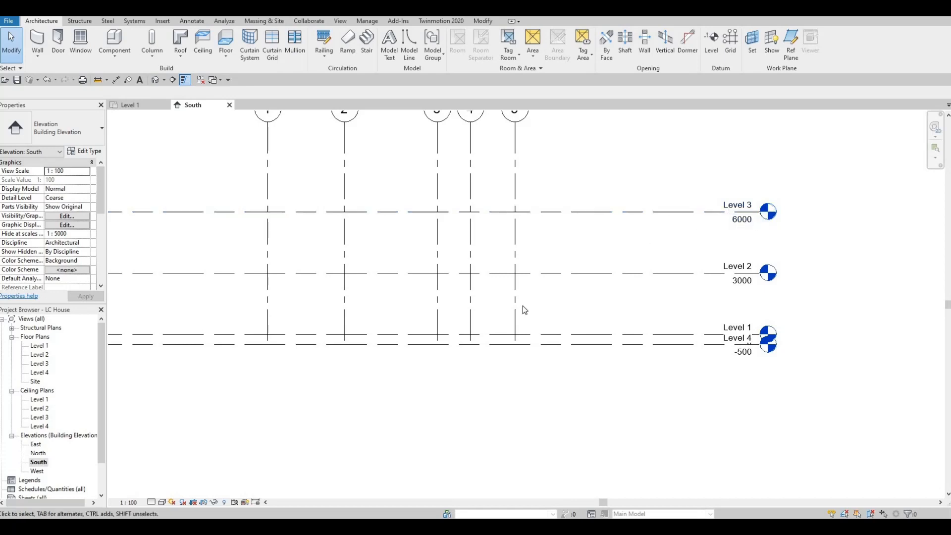
key("Escape")
left_click(516, 346)
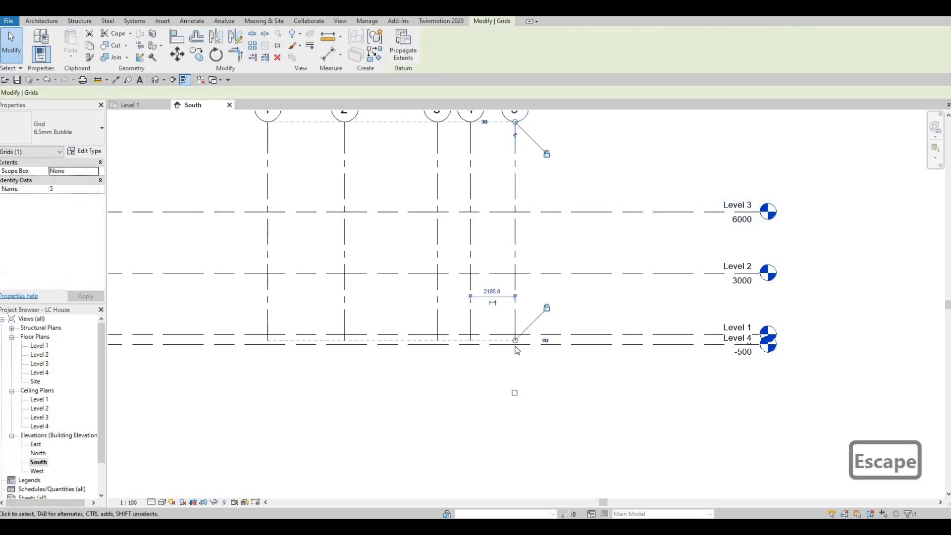
left_click_drag(516, 346, 717, 368)
key("Escape")
key("Escape")
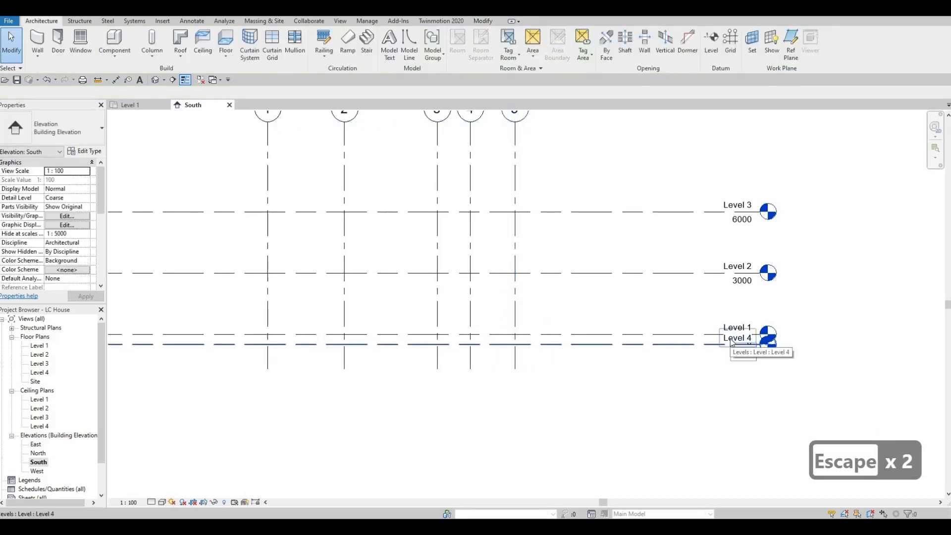
- Rename the -500 level as GROUND FLOOR and rename its corresponding views to match
left_click(731, 342)
left_click(730, 339)
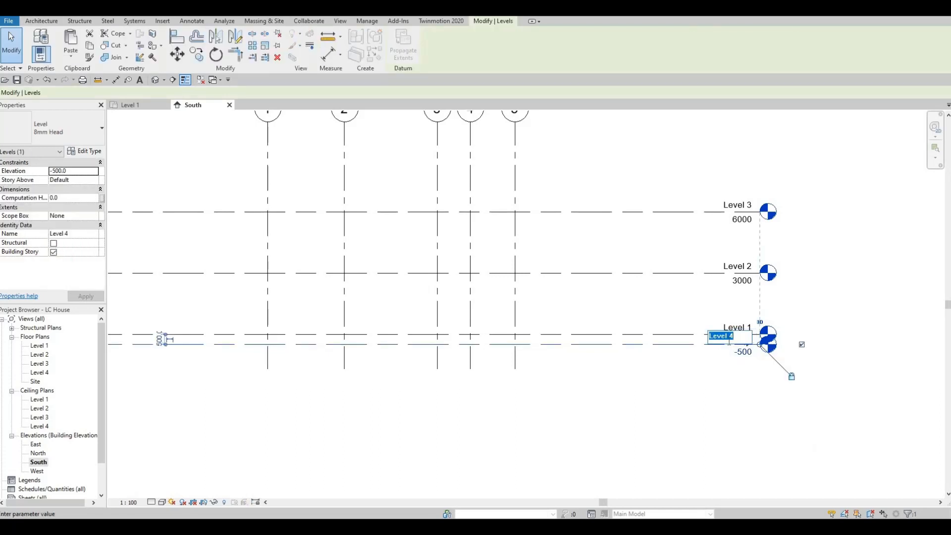
type("G")
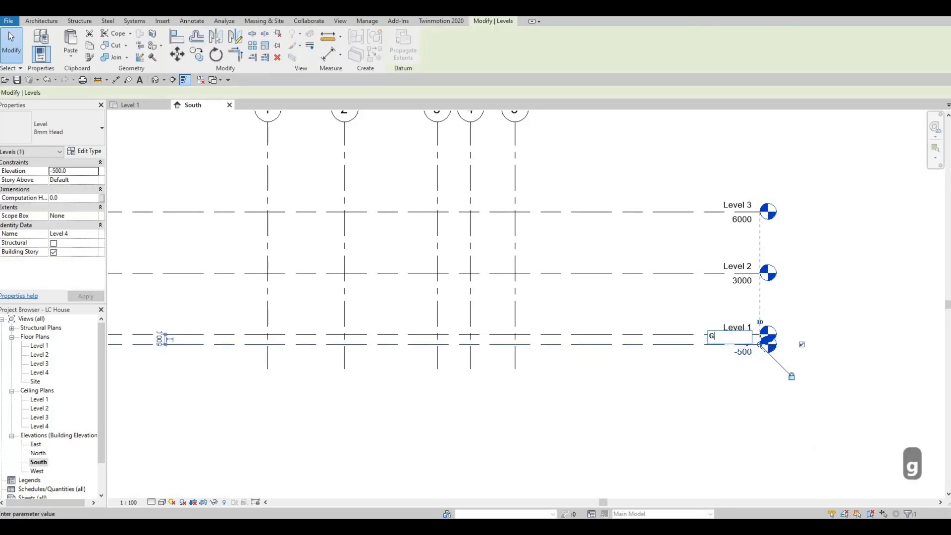
type("ROUND")
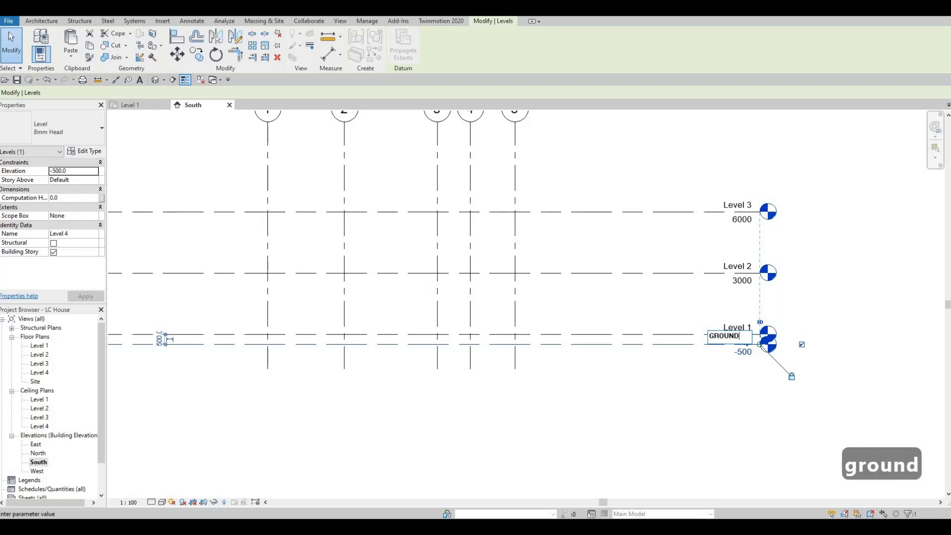
key("BackSpace")
key("BackSpace")
key("BackSpace")
key("BackSpace")
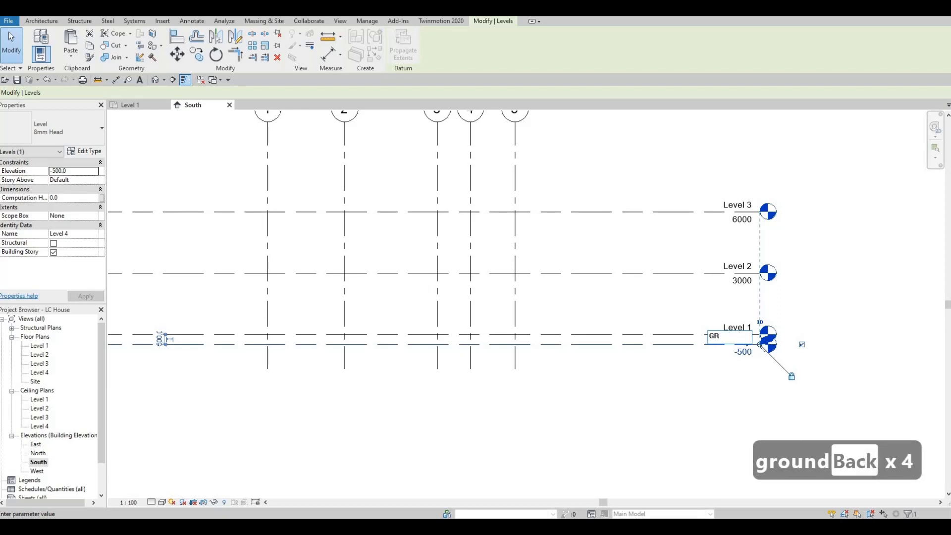
type("OUND G")
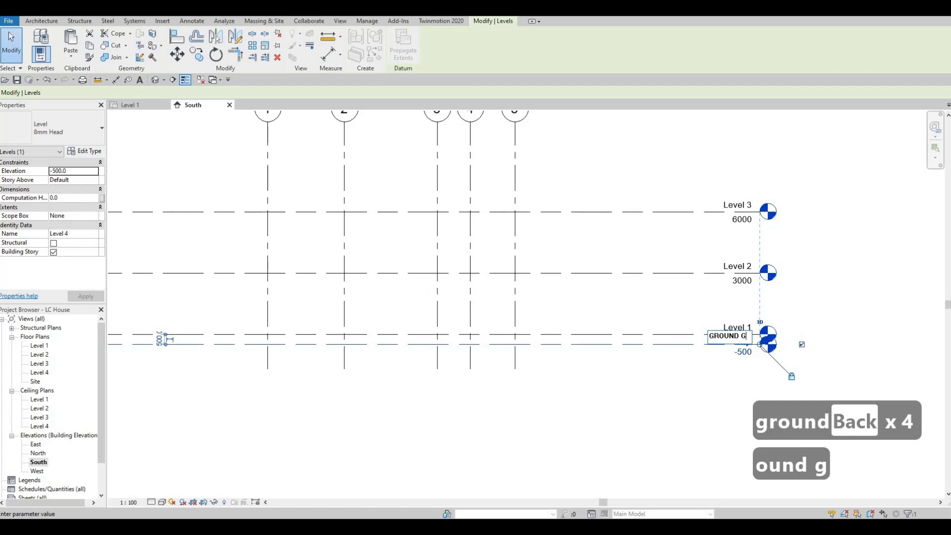
key("BackSpace")
type("FLOOR")
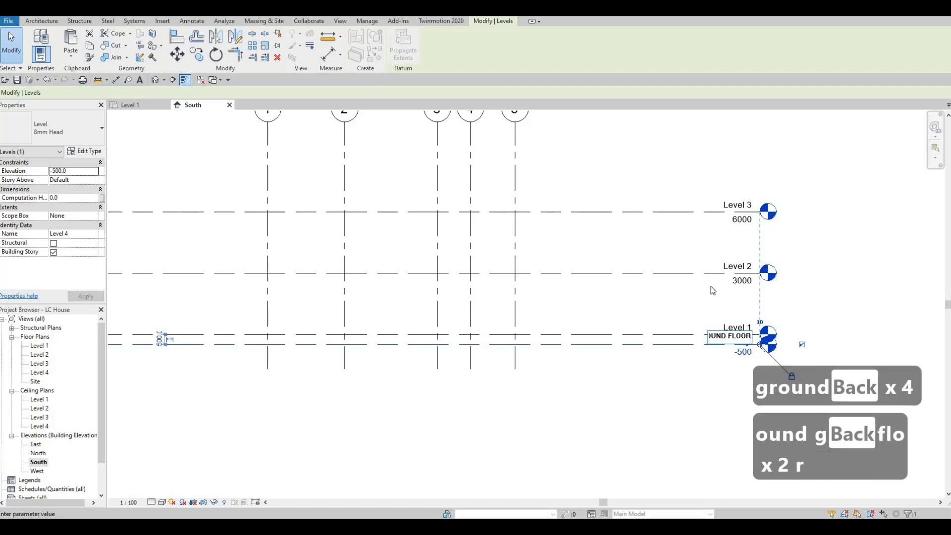
left_click(711, 286)
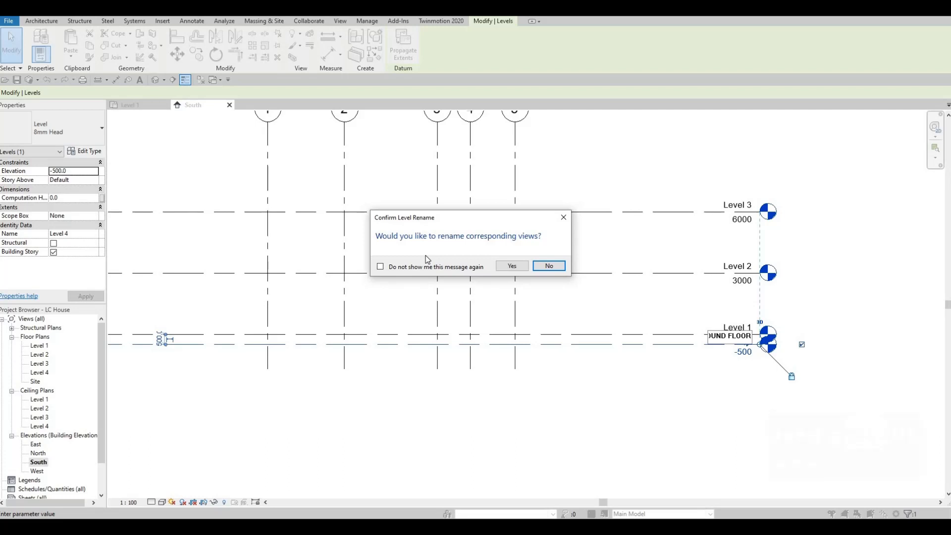
left_click(518, 269)
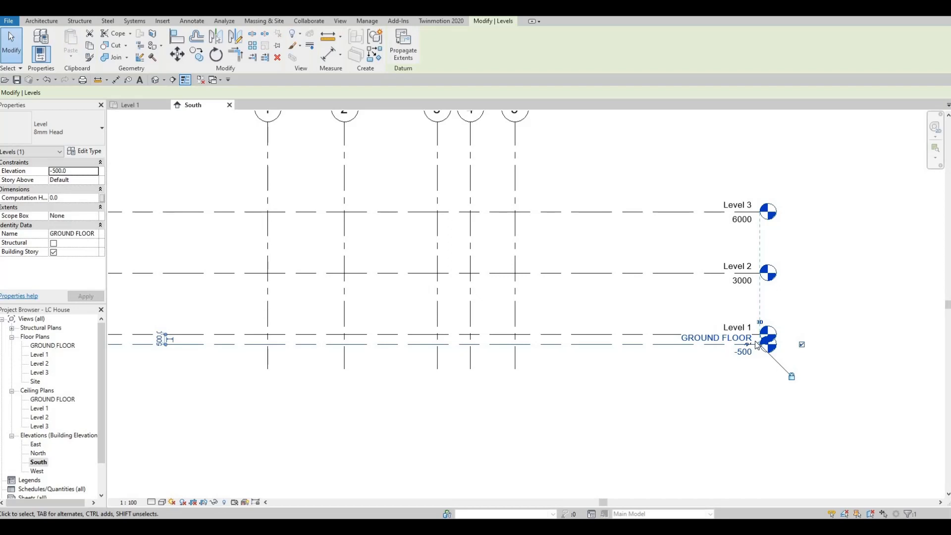
- Add an elbow to the GROUND FLOOR level line in the South elevation to separate its head from Level 1's
scroll(756, 358, "up", 5)
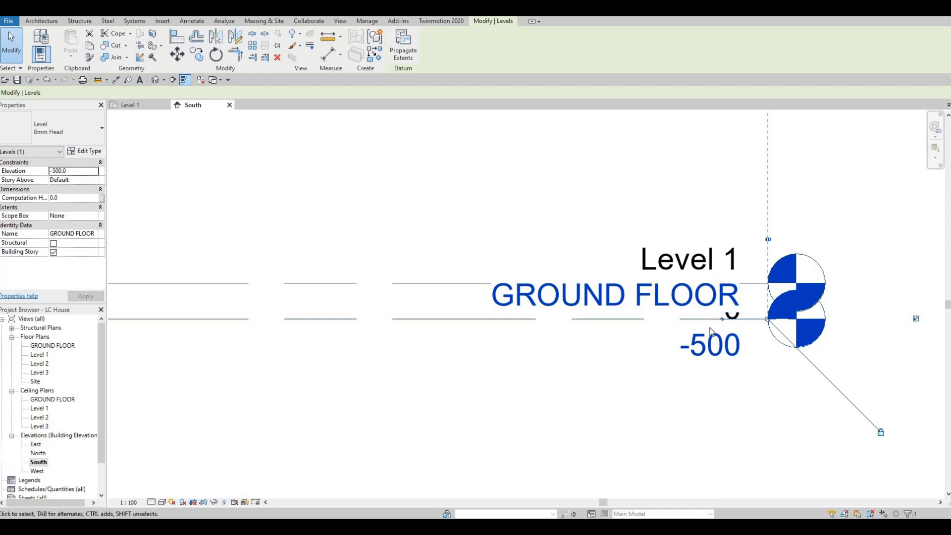
scroll(727, 319, "up", 8)
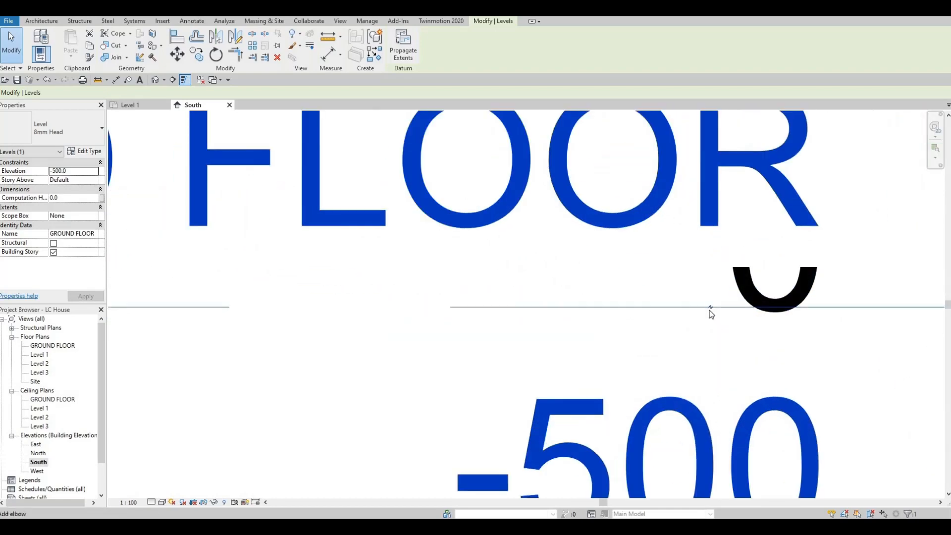
scroll(709, 311, "down", 5)
scroll(708, 309, "up", 4)
scroll(706, 303, "up", 2)
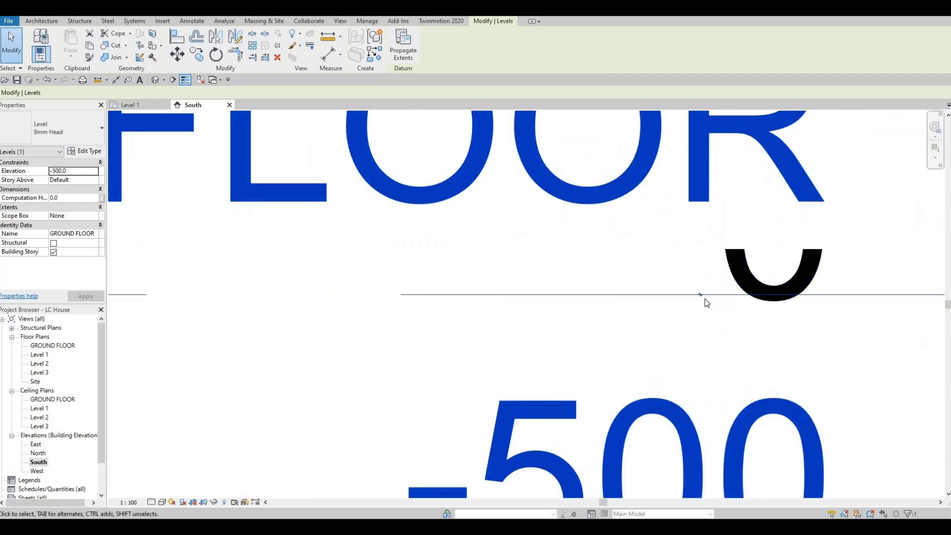
scroll(705, 302, "down", 3)
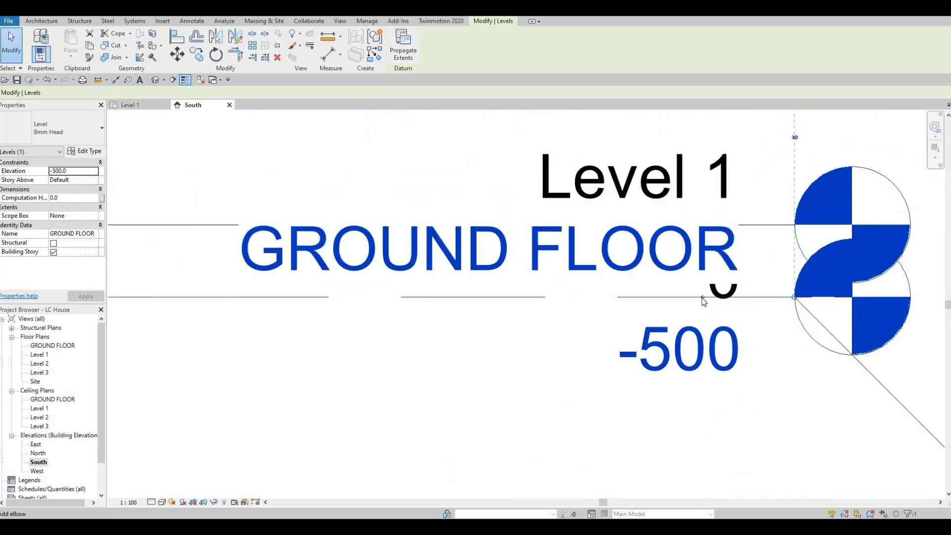
left_click(703, 300)
scroll(700, 307, "down", 4)
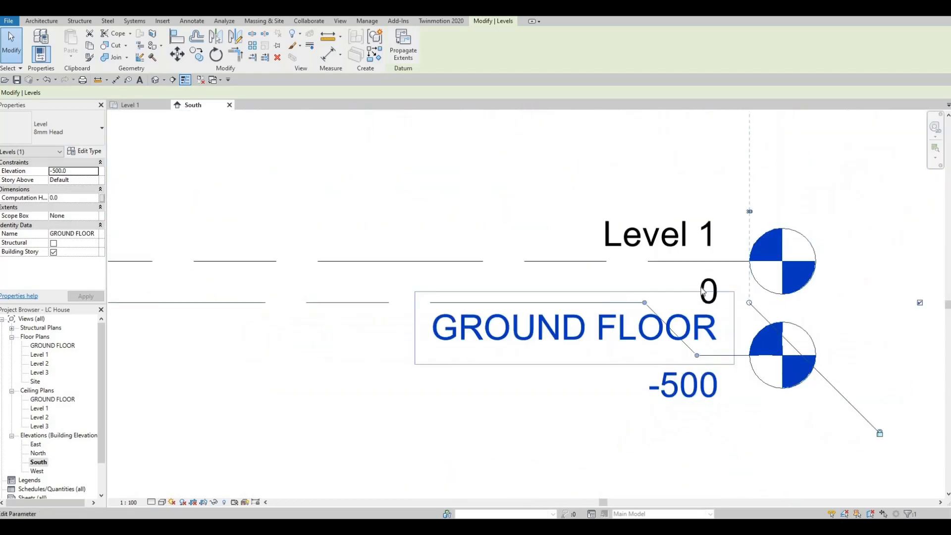
scroll(696, 309, "up", 1)
scroll(696, 309, "down", 5)
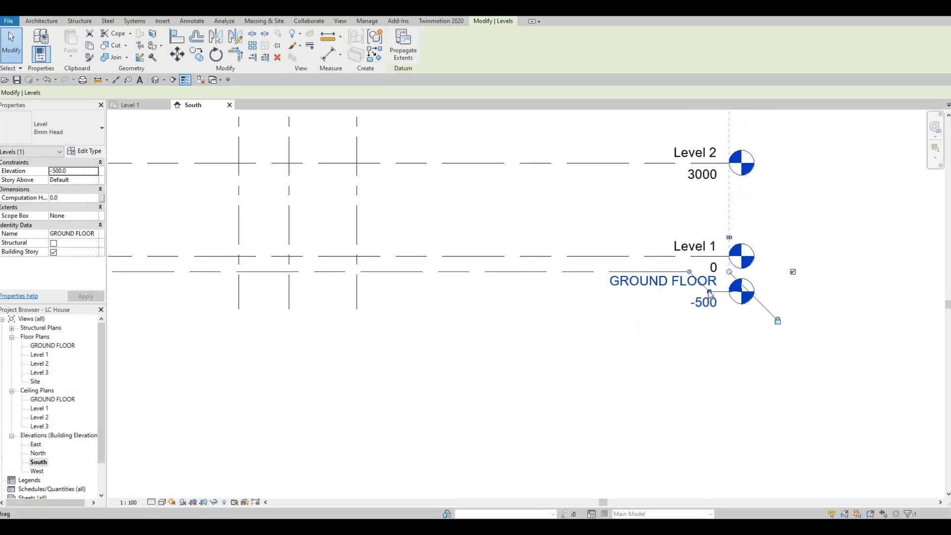
- Adjust the GROUND FLOOR elbow so the head sits lower and the bend lies just before the level name
left_click_drag(709, 297, 709, 299)
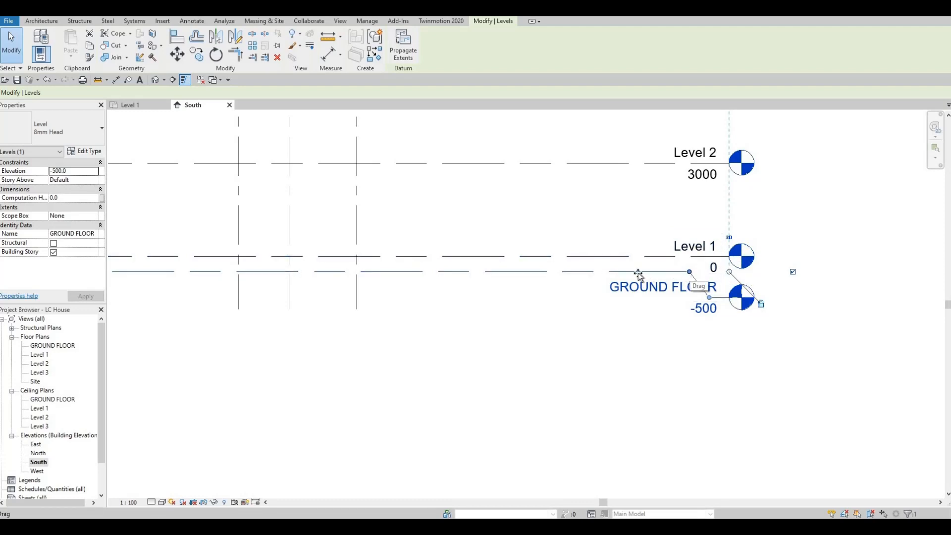
left_click_drag(638, 273, 597, 273)
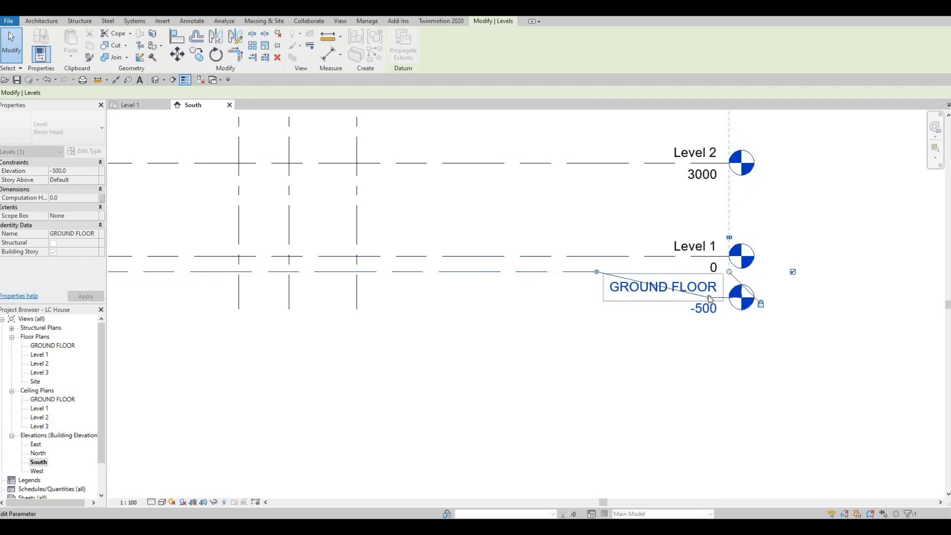
left_click_drag(708, 295, 622, 310)
key("Escape")
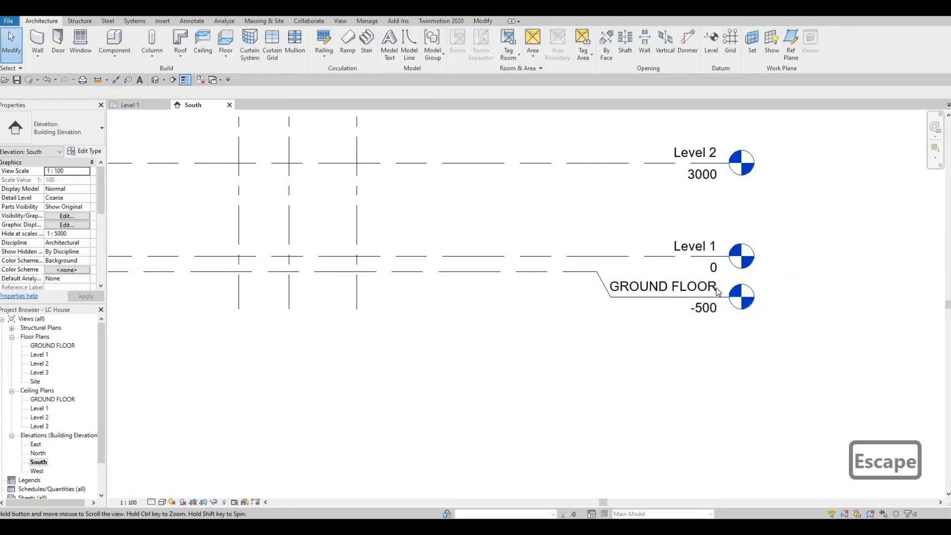
- Check the level heads in the South elevation and open the GROUND FLOOR floor plan to examine its grids
scroll(718, 291, "down", 2)
scroll(689, 267, "down", 2)
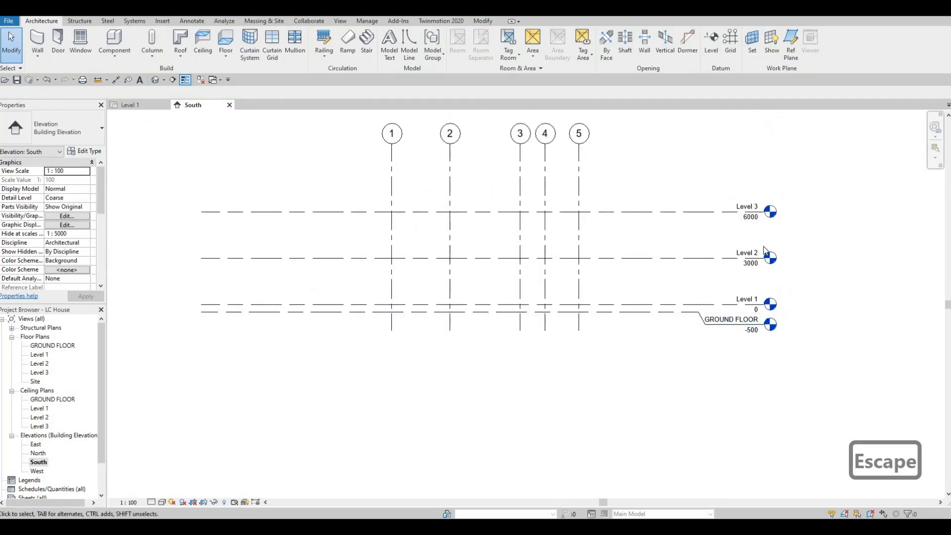
scroll(740, 325, "up", 3)
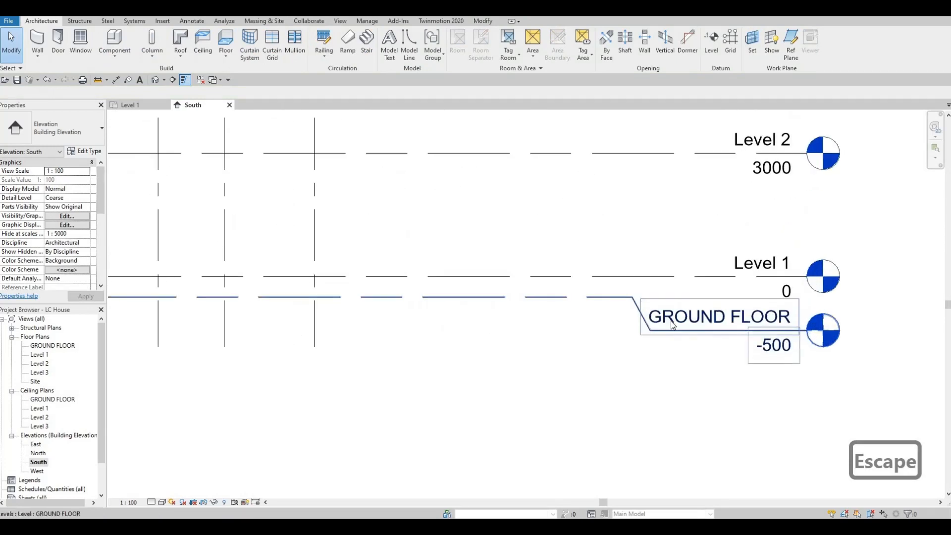
scroll(721, 322, "down", 3)
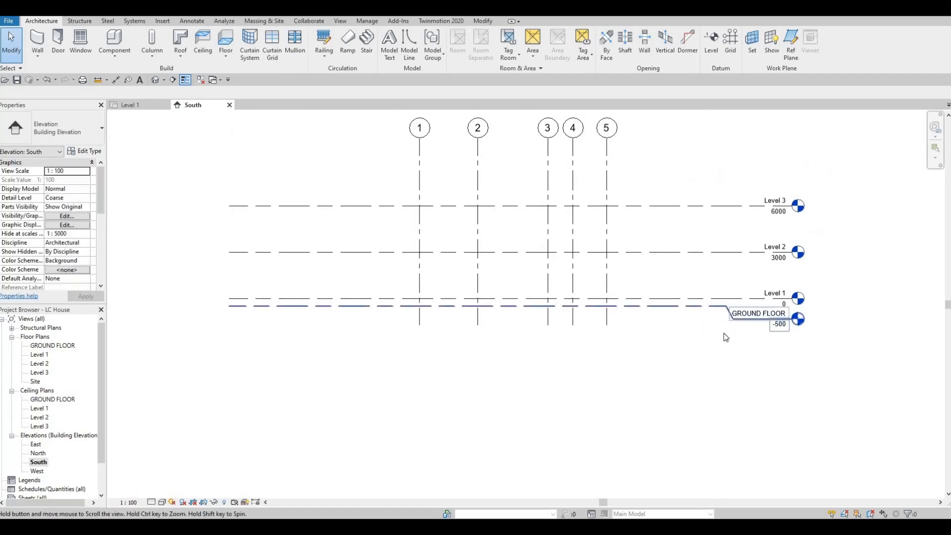
double_click(51, 345)
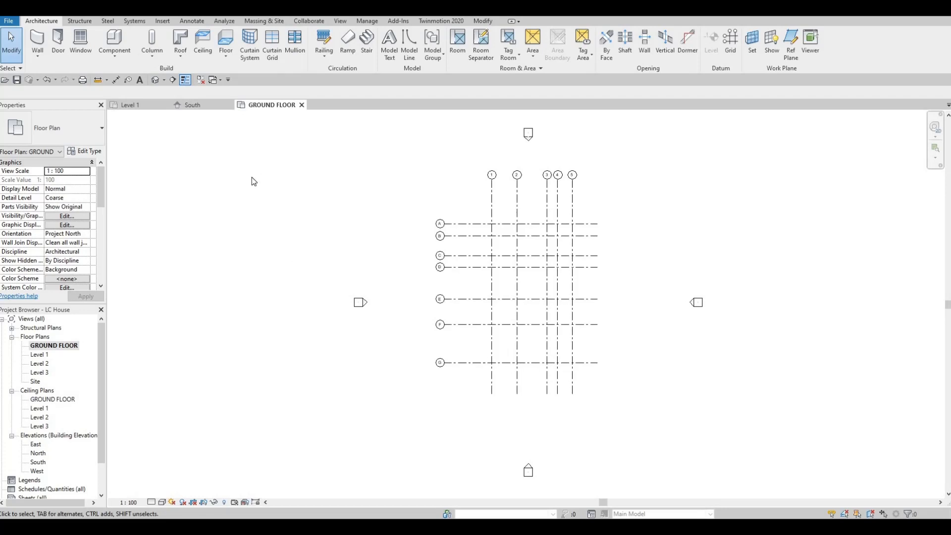
- Open the East elevation and extend the lower ends of grids A to G below the GROUND FLOOR level
double_click(39, 445)
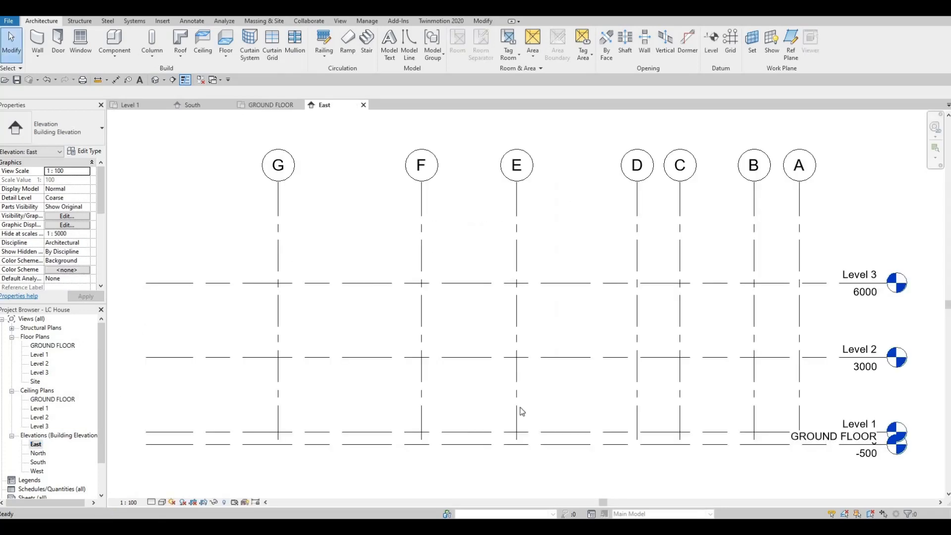
left_click(516, 438)
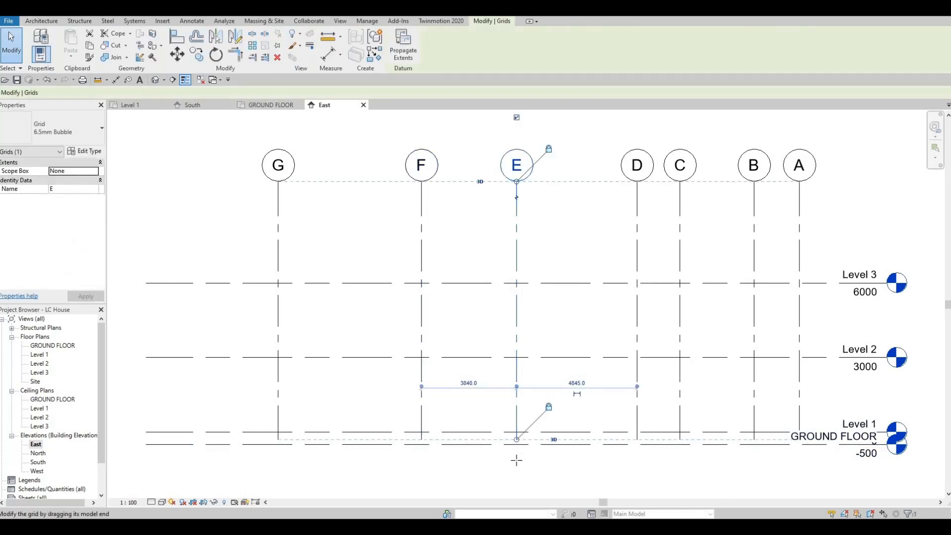
left_click_drag(517, 460, 516, 460)
middle_click_drag(480, 303, 330, 168)
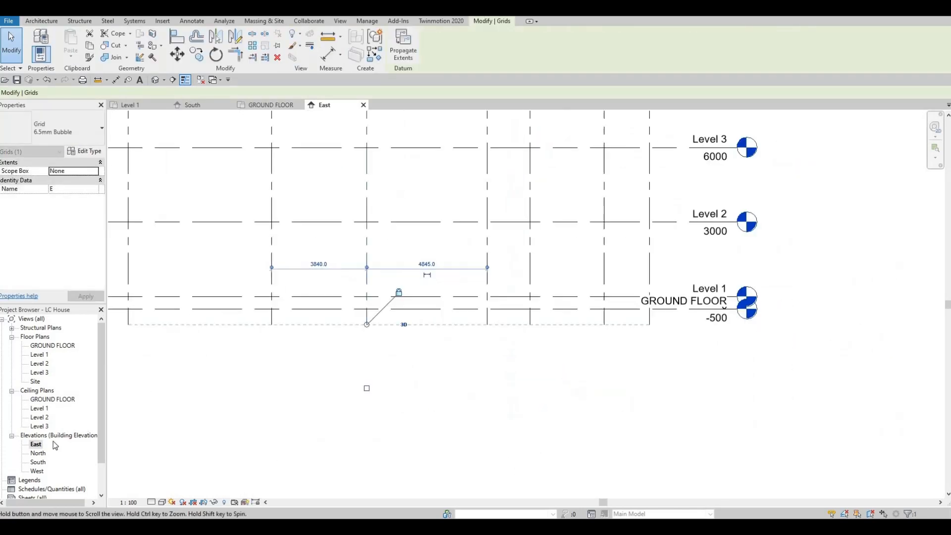
key("Escape")
- Add an elbow to the GROUND FLOOR level line in the East elevation to separate its head from Level 1's
scroll(672, 292, "up", 1)
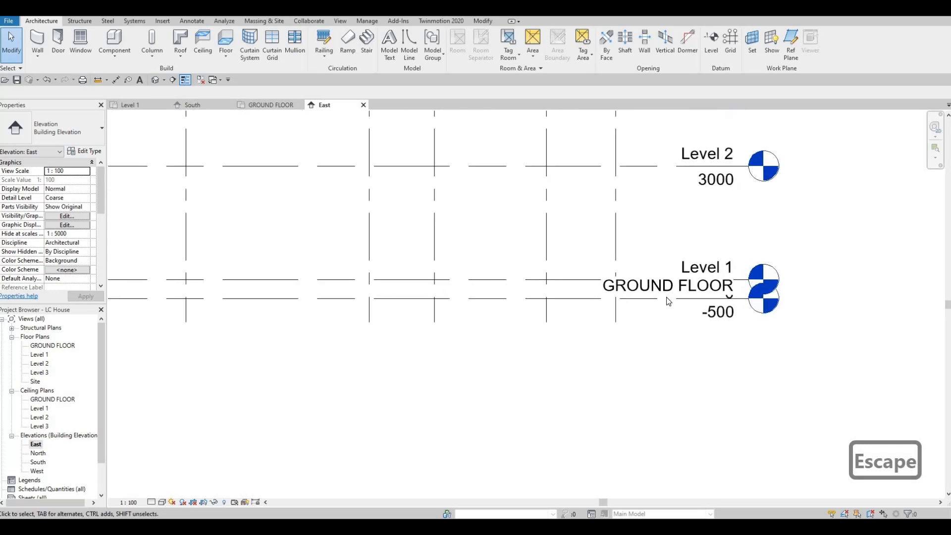
left_click(723, 301)
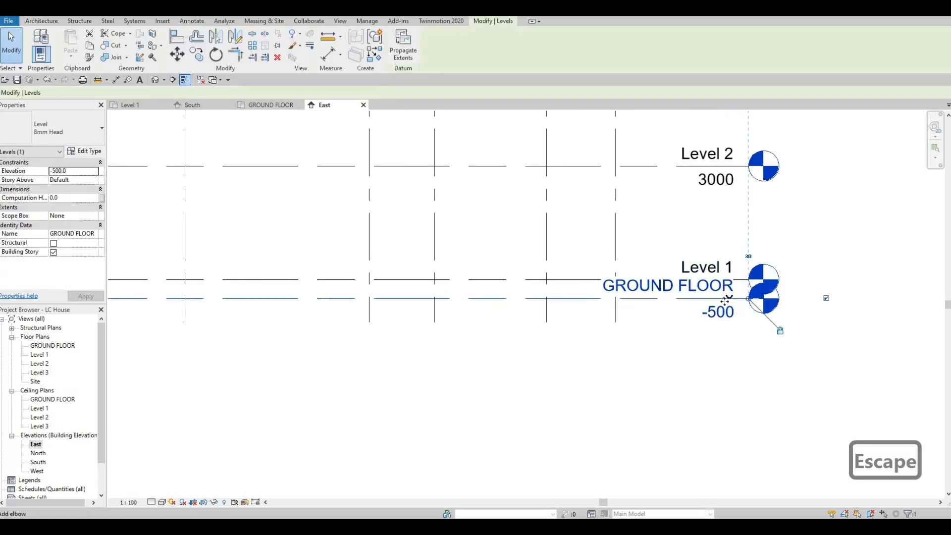
left_click(718, 318)
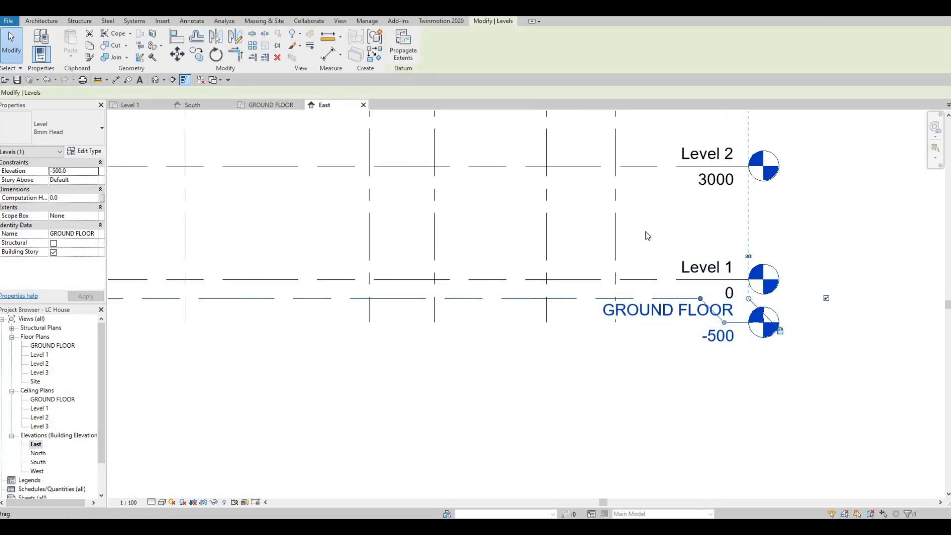
scroll(652, 255, "down", 4)
key("Escape")
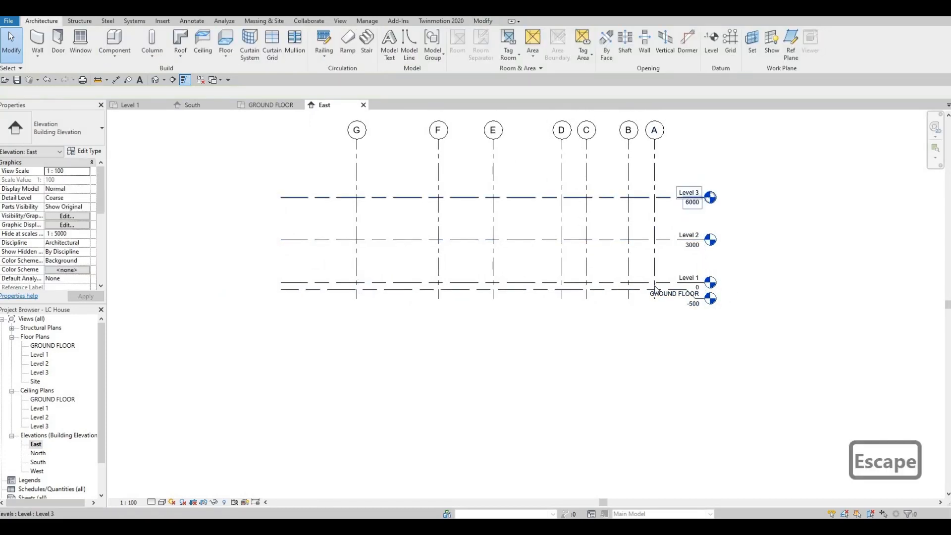
- Extend the level heads farther beyond grid A in the East elevation and shift the GROUND FLOOR elbow to just before the level name
left_click(651, 296)
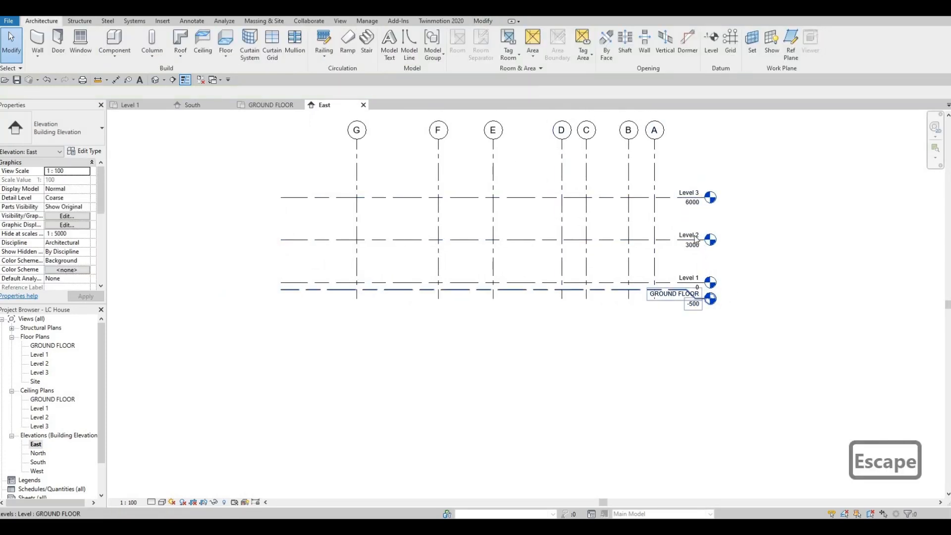
key("Escape")
left_click(700, 197)
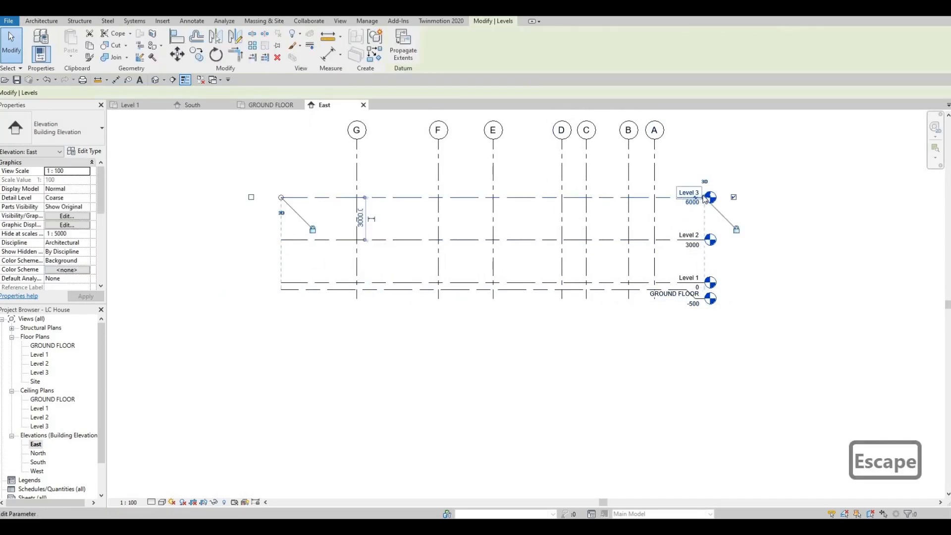
left_click_drag(704, 197, 737, 197)
key("Escape")
scroll(685, 322, "up", 2)
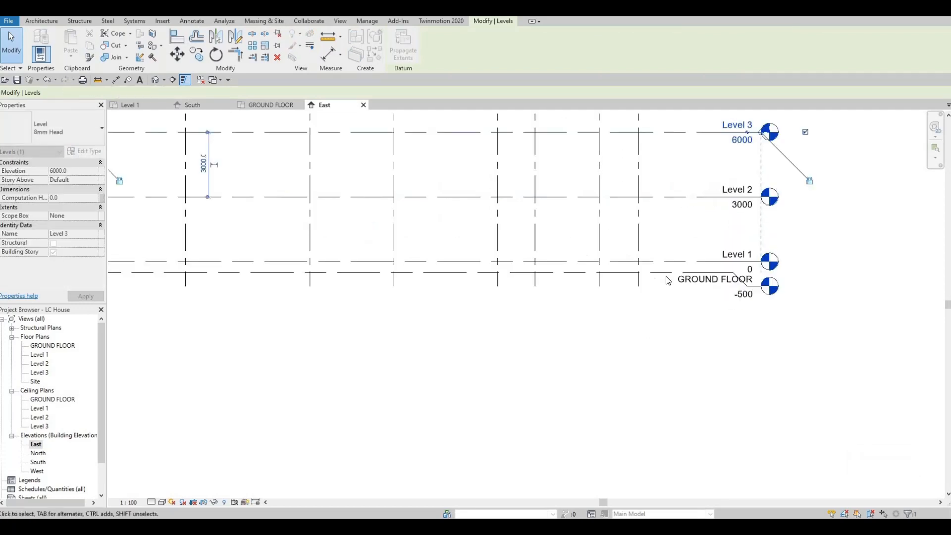
left_click(668, 272)
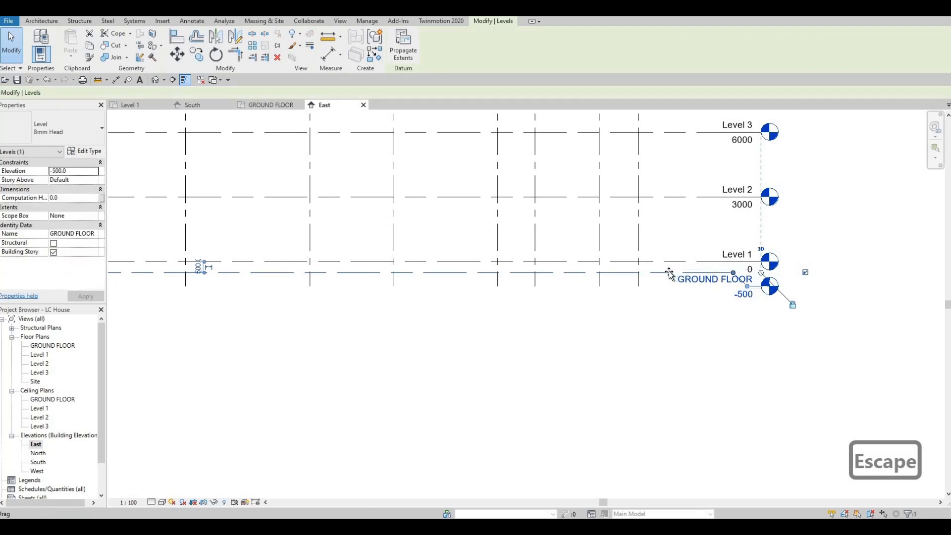
left_click_drag(730, 286, 682, 283)
- Open the North elevation and add an elbow to the GROUND FLOOR level line, with the bend just before the level name
left_click(38, 452)
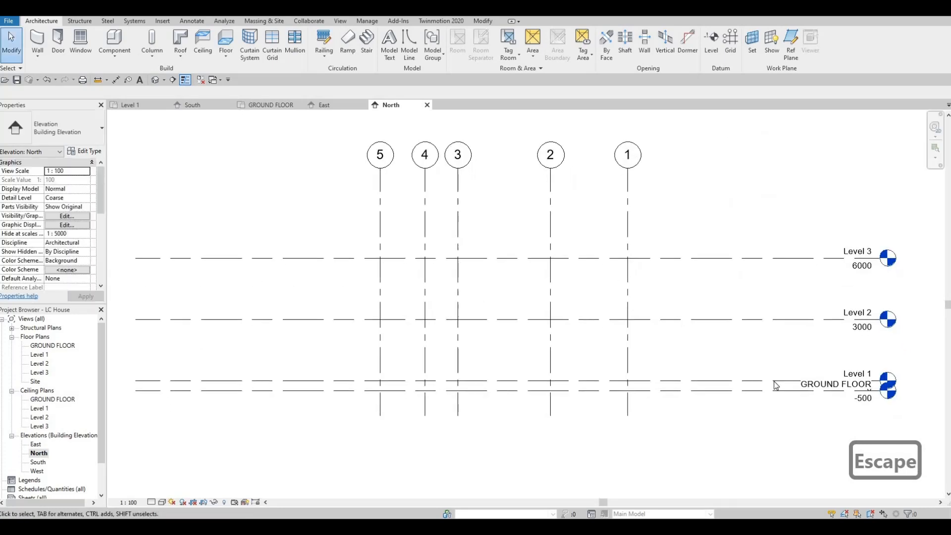
left_click(865, 403)
scroll(866, 403, "up", 1)
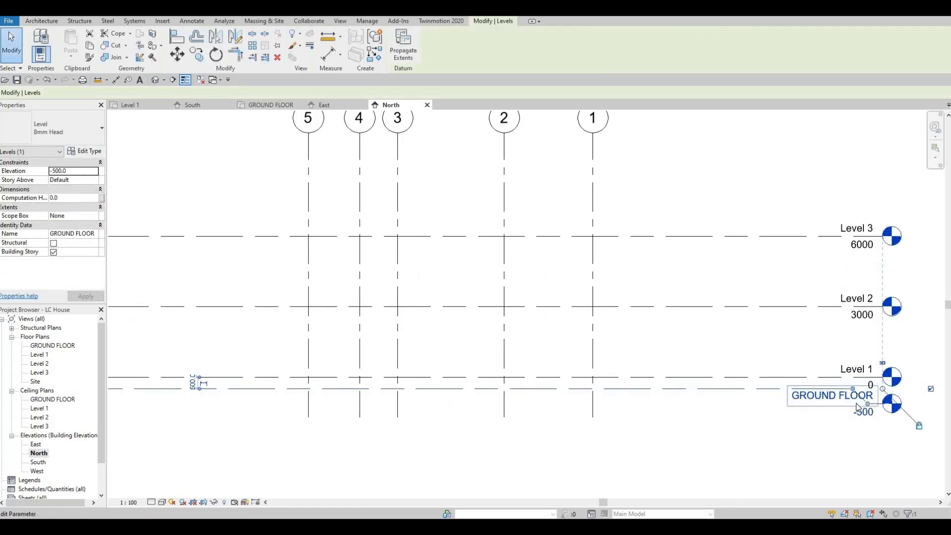
scroll(853, 385, "up", 2)
left_click_drag(717, 382, 745, 405)
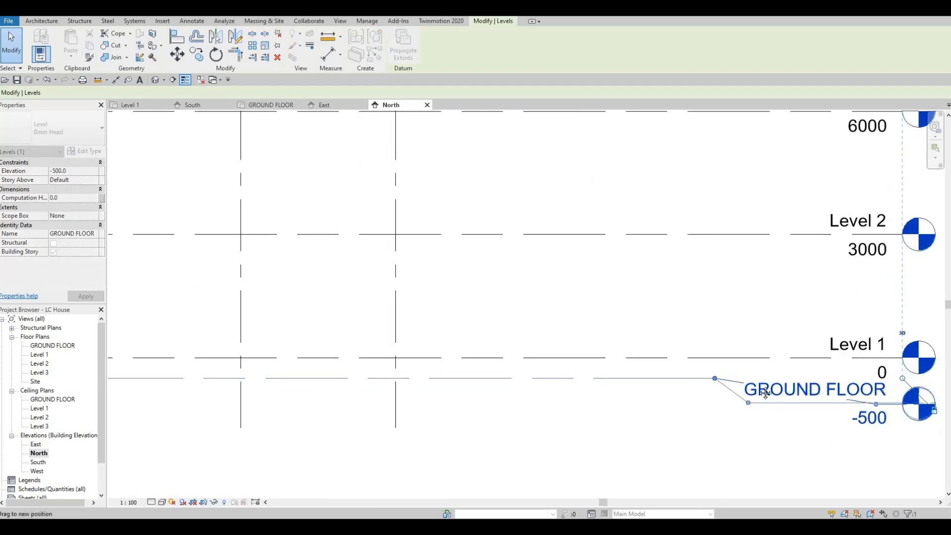
left_click(479, 365)
key("Escape")
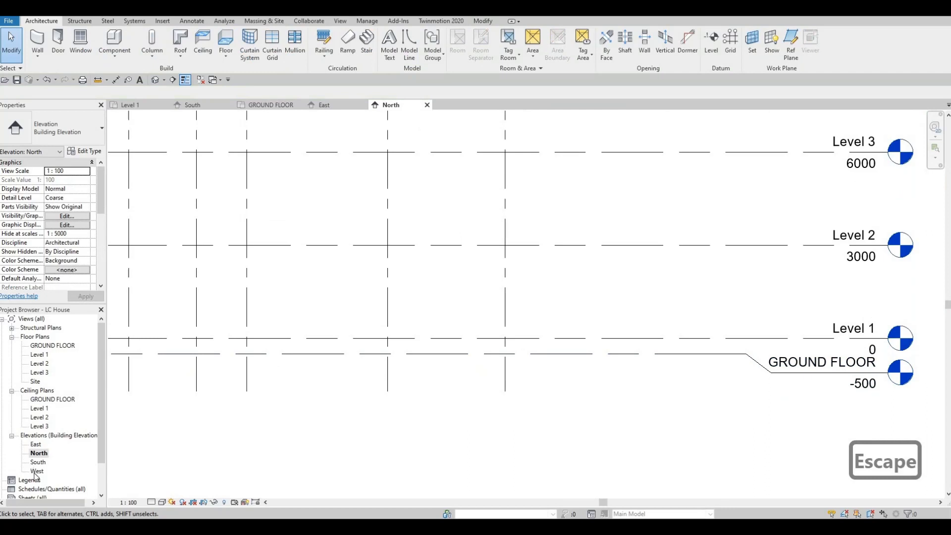
- Open the West elevation and add an elbow to the GROUND FLOOR level line, with the bend just before the level name
double_click(36, 471)
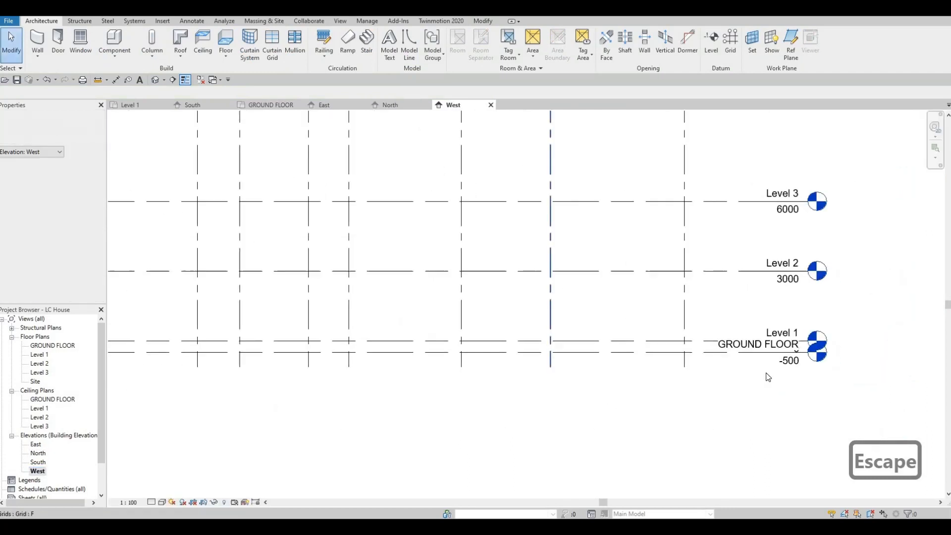
left_click(801, 361)
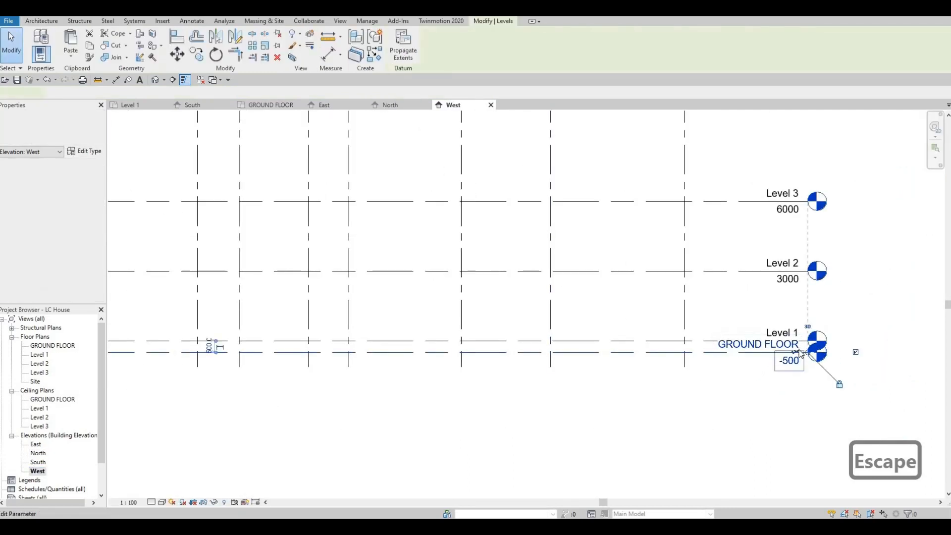
scroll(800, 352, "up", 2)
left_click(800, 346)
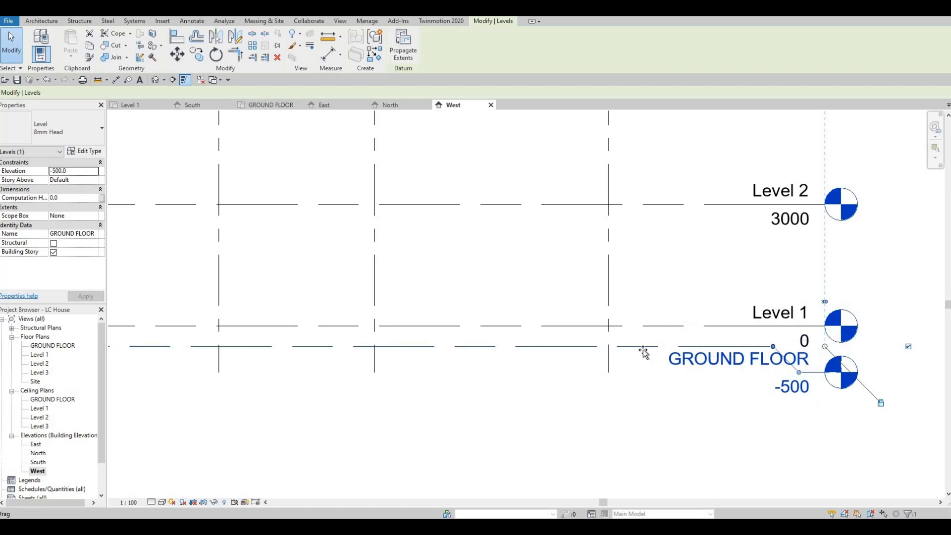
left_click_drag(770, 367, 689, 374)
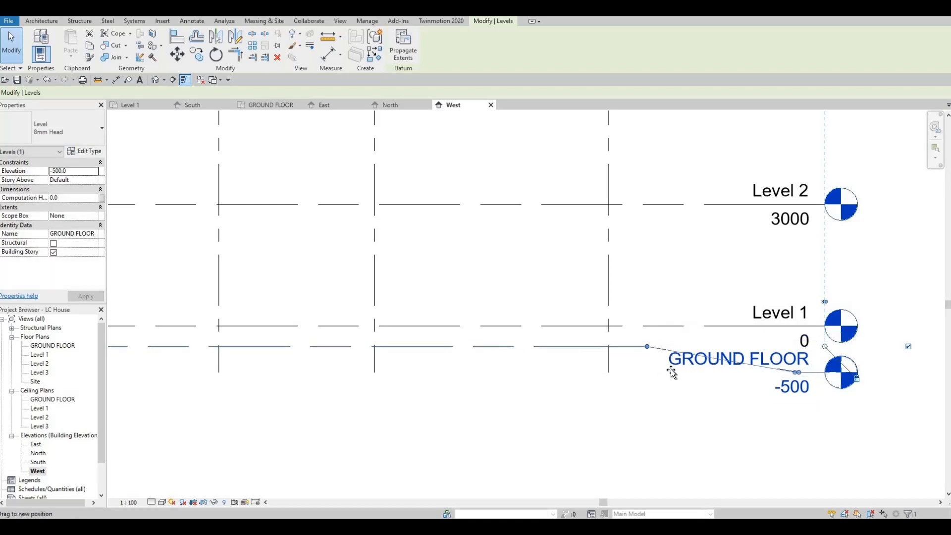
key("Escape")
scroll(635, 339, "down", 5)
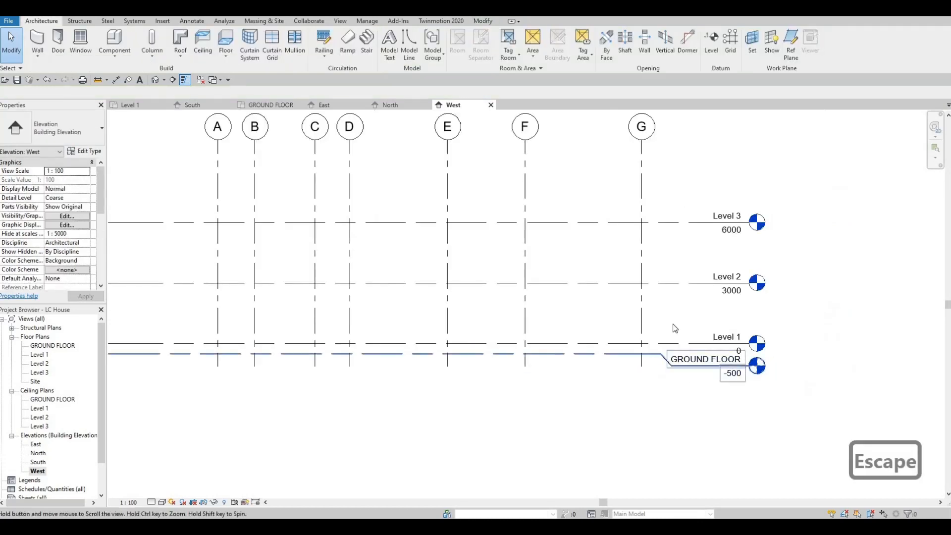
scroll(635, 338, "down", 1)
scroll(528, 334, "up", 1)
middle_click_drag(528, 334, 341, 366)
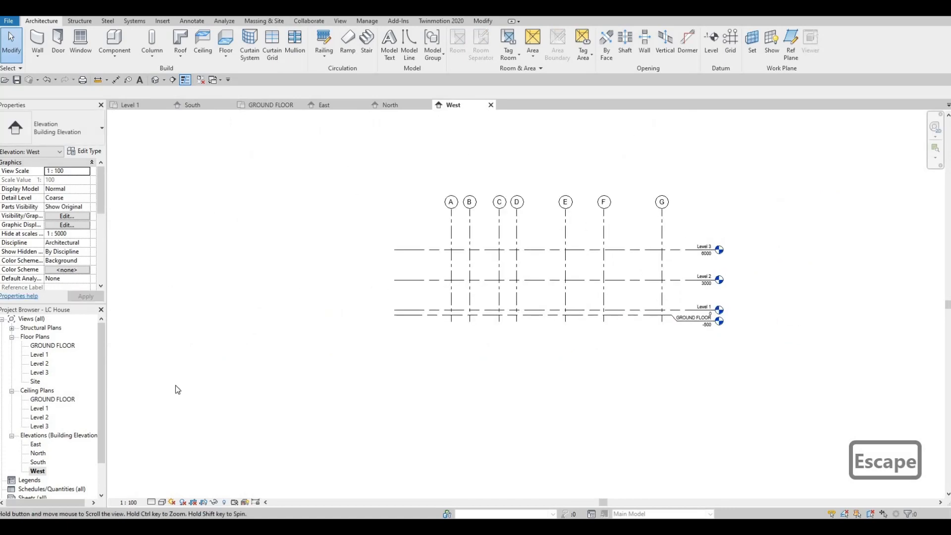
- Open the Level 1 floor plan and examine its dimensioned grid
double_click(34, 355)
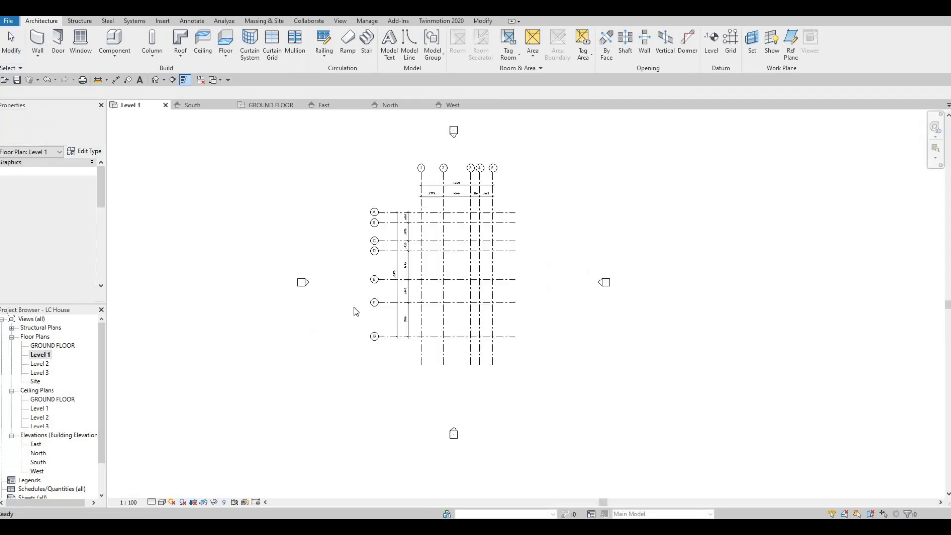
scroll(490, 247, "up", 3)
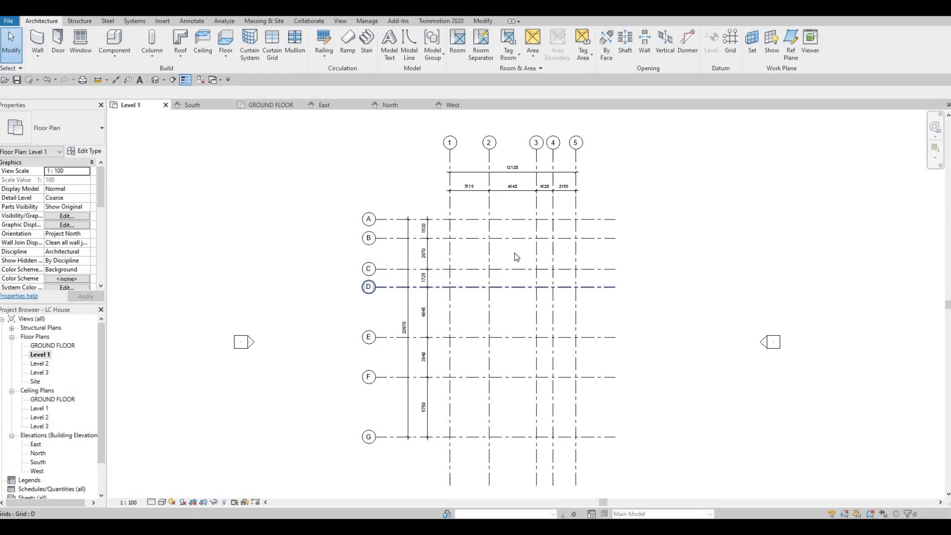
scroll(517, 255, "down", 2)
middle_click_drag(629, 393, 564, 365)
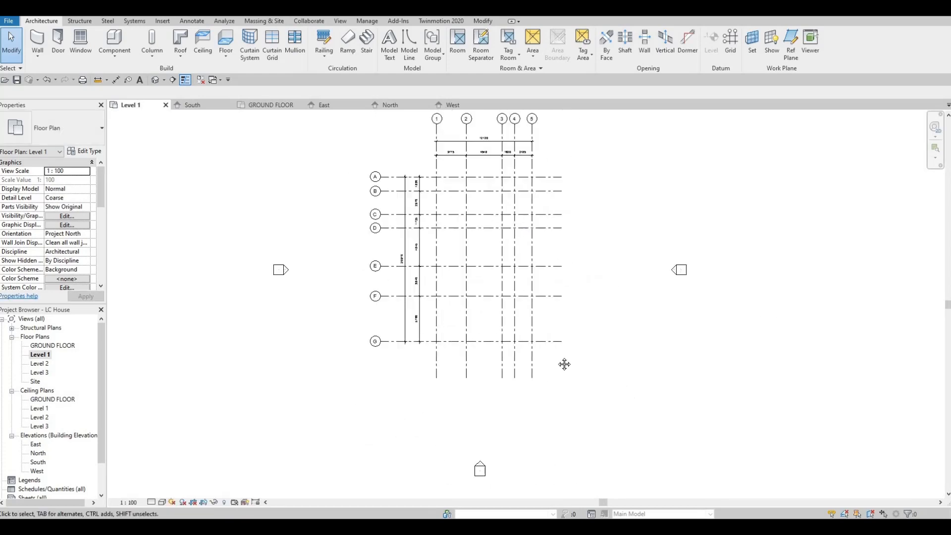
scroll(563, 373, "up", 1)
middle_click_drag(477, 248, 457, 284)
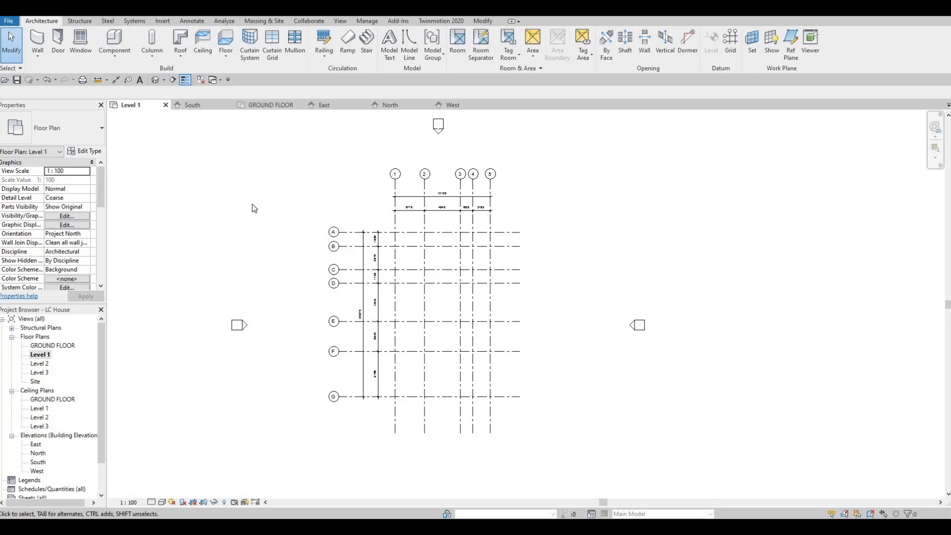
- Start a wall with the Exterior - Brick on Mtl. Stud type and open its type properties
left_click(41, 43)
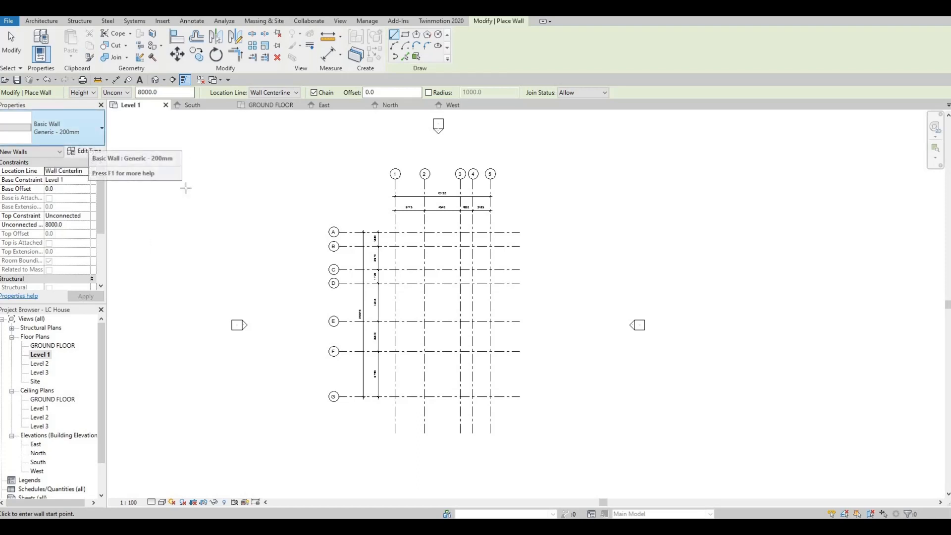
left_click(96, 137)
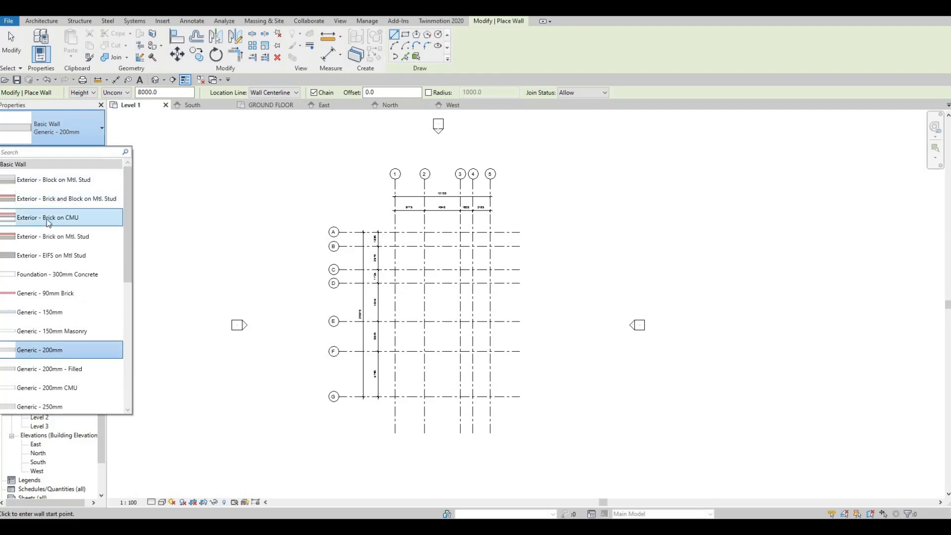
mouse_move(48, 224)
key("F1")
key("F1")
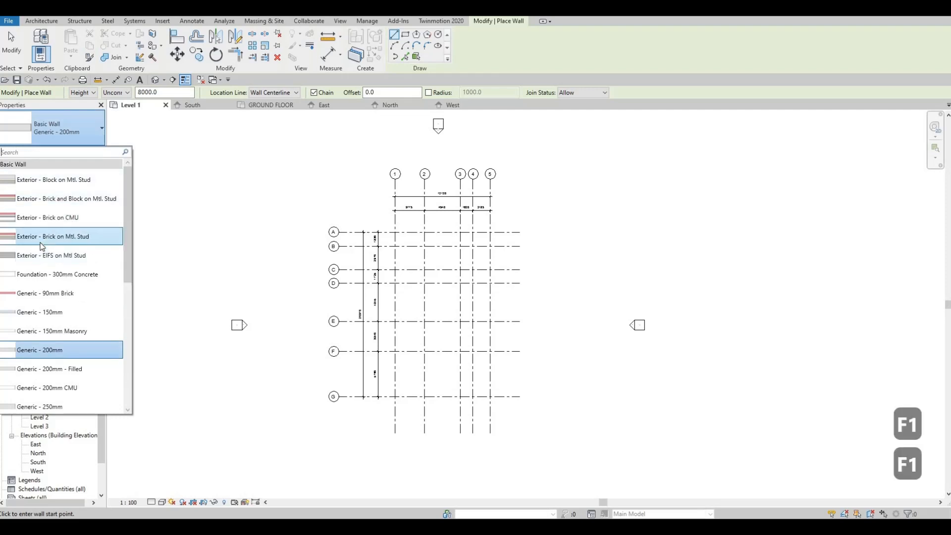
key("Return")
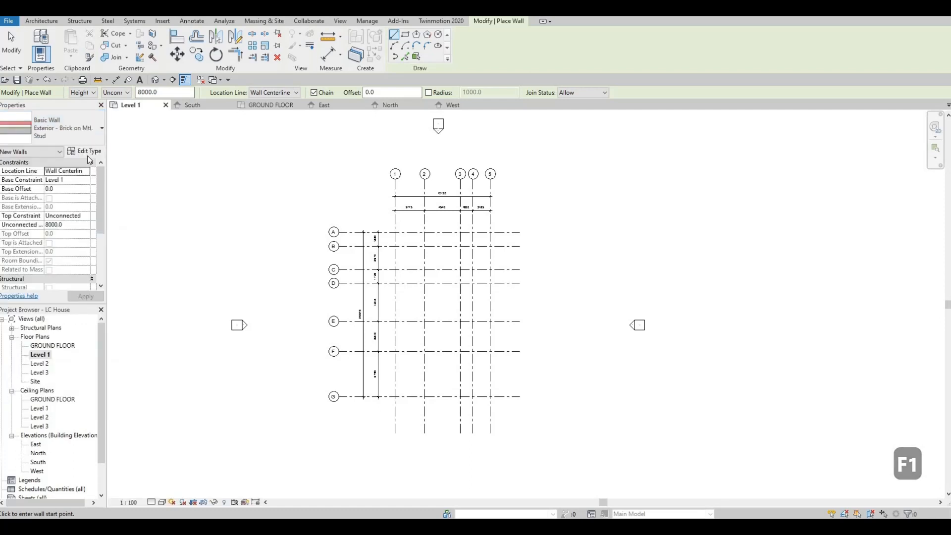
left_click(85, 151)
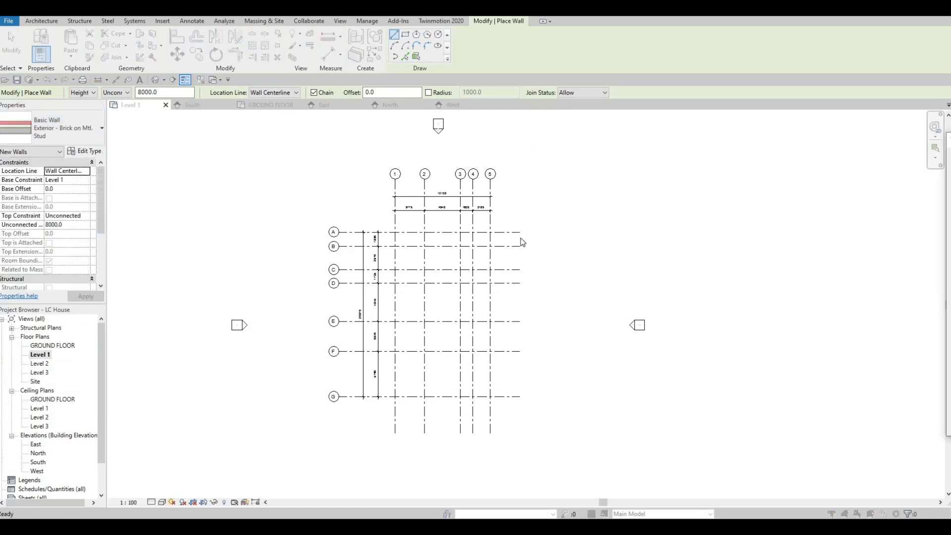
left_click(513, 240)
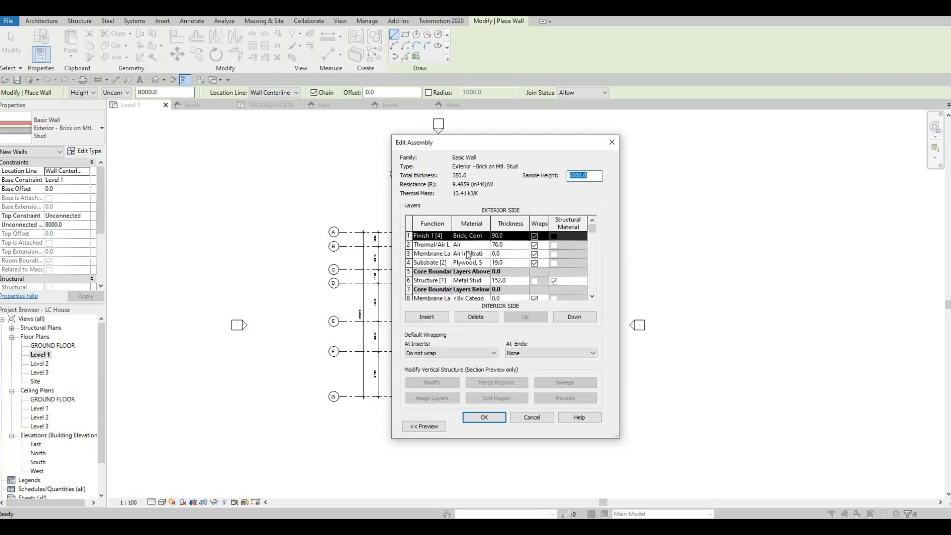
key("Escape")
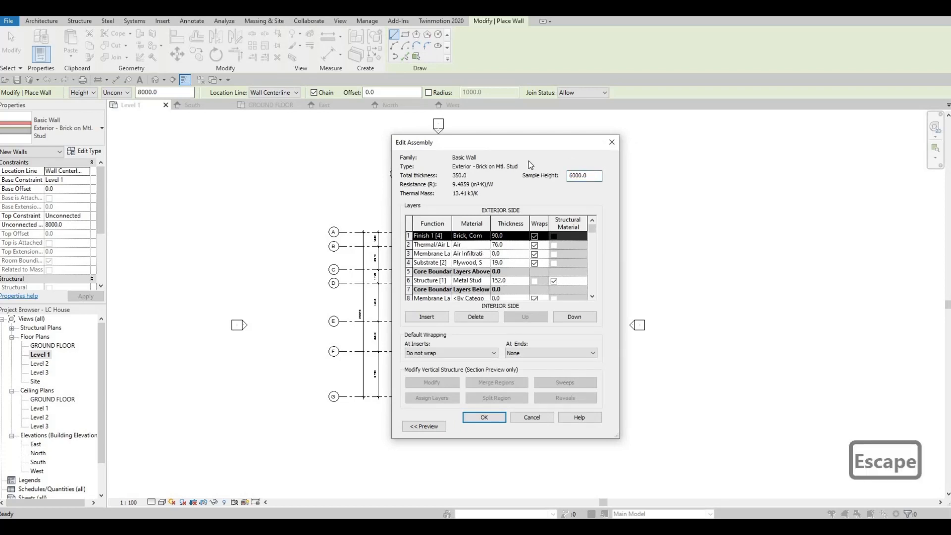
left_click(612, 142)
- Duplicate the Exterior - Brick on Mtl. Stud wall type as EXTERIOR WALL 1
left_click(581, 177)
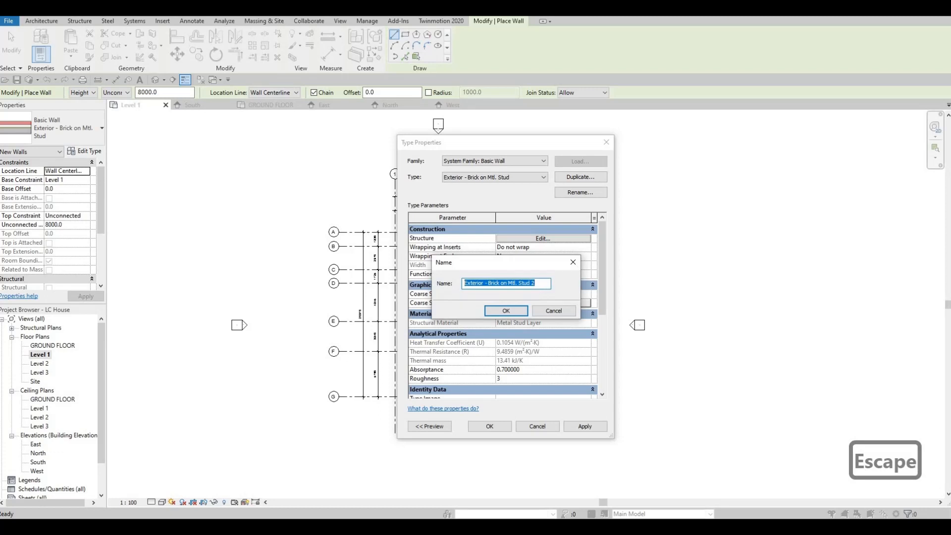
type("EXTE")
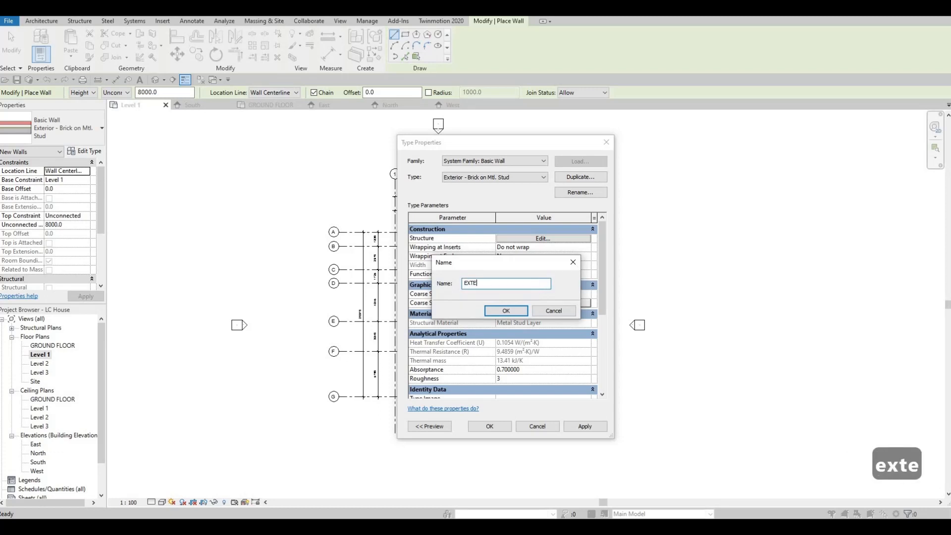
type("RIOR WALL 1")
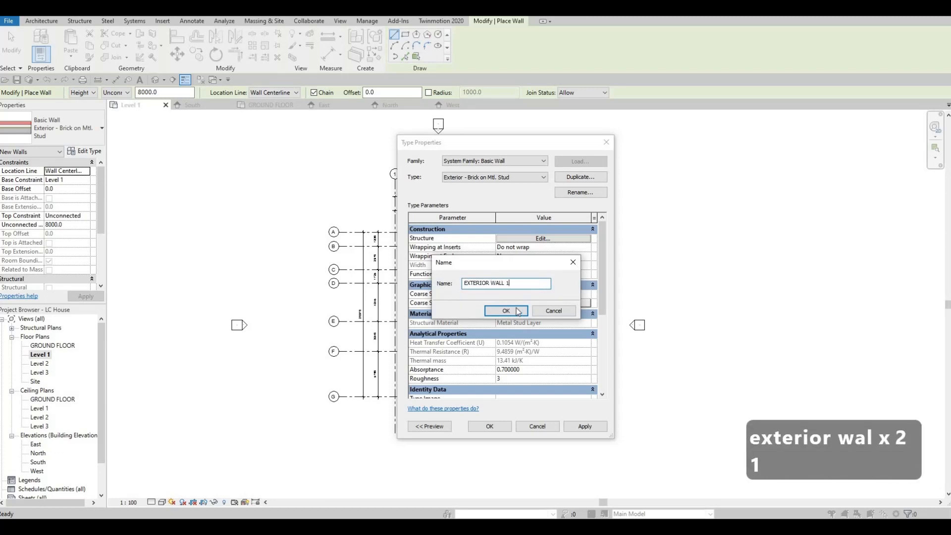
left_click(516, 312)
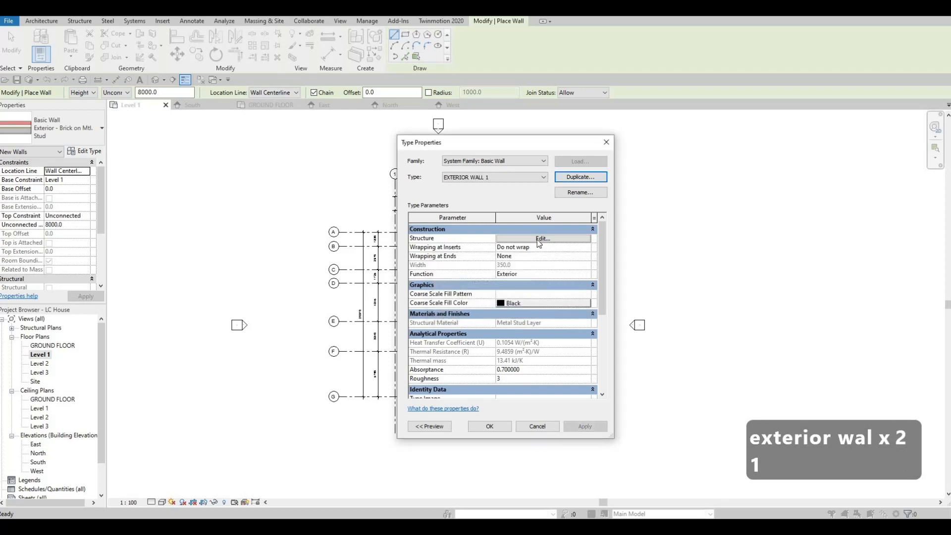
- Open the structure of EXTERIOR WALL 1 and delete the four layers on the exterior side of the core, from brick finish to plywood substrate
left_click(520, 238)
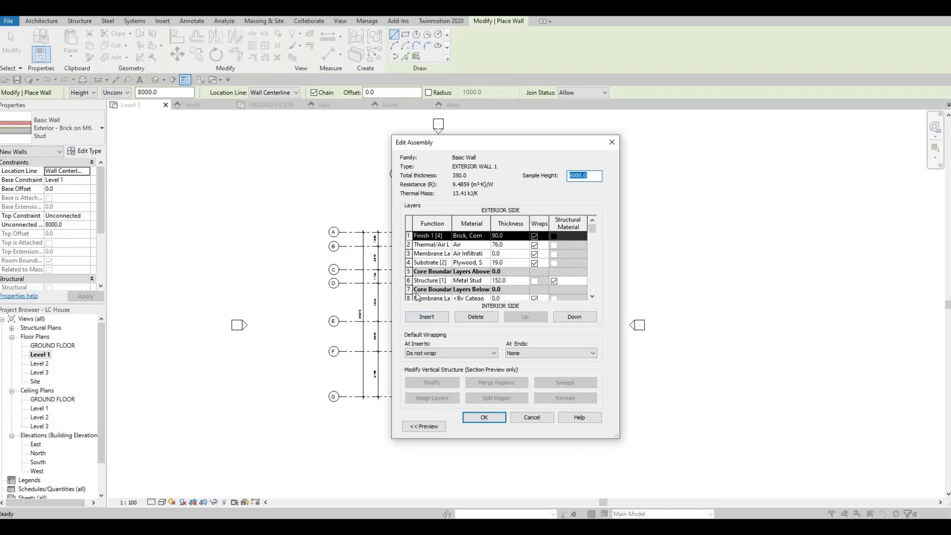
scroll(458, 274, "down", 2)
scroll(458, 273, "up", 2)
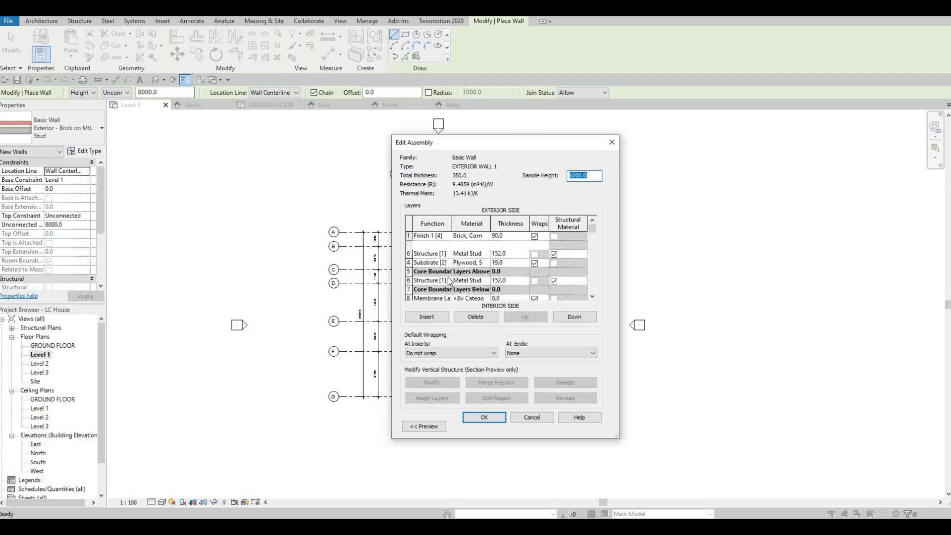
left_click(476, 317)
left_click(476, 317)
left_click(476, 317)
left_click(477, 317)
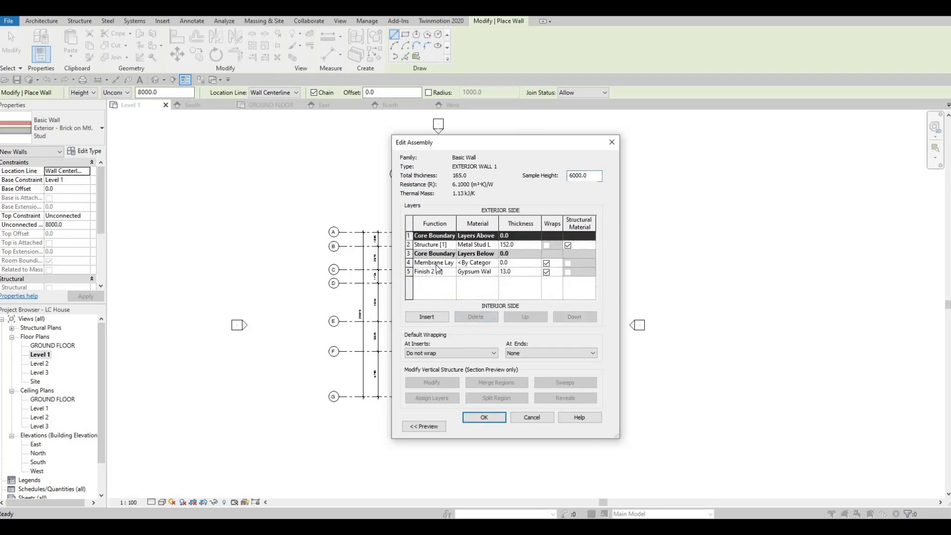
- Delete the membrane layer and the gypsum finish layer on the interior side of the wall core
left_click(409, 263)
left_click(409, 245)
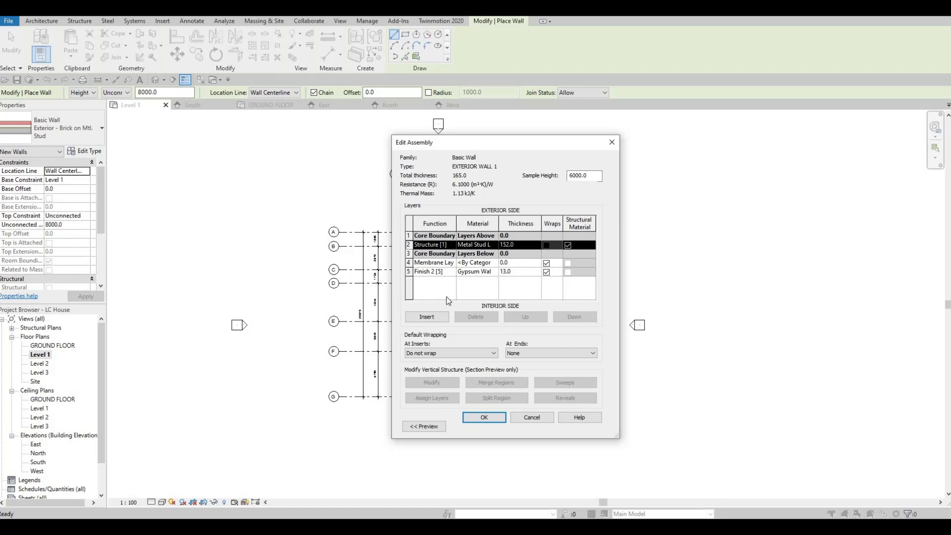
left_click(409, 263)
left_click(467, 319)
left_click(467, 319)
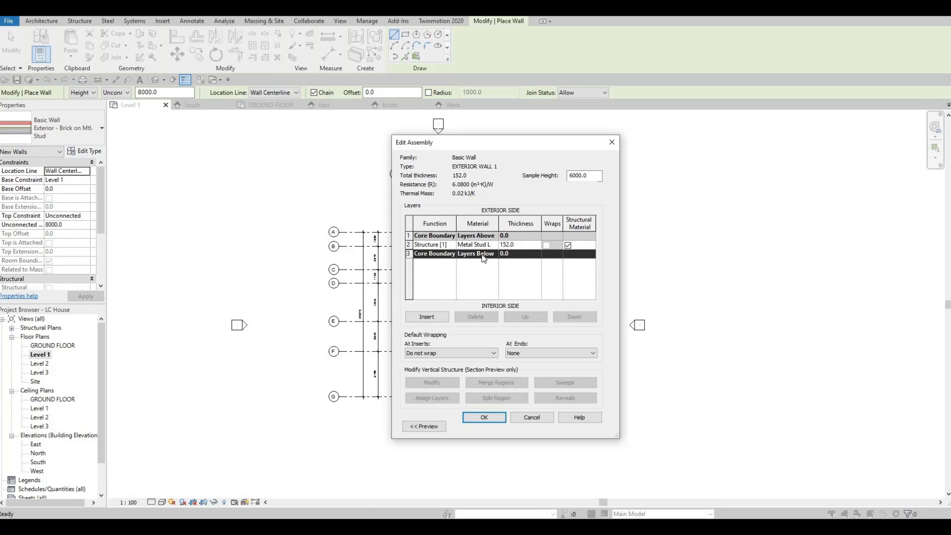
- Set the thickness of the Structure [1] layer to 200
left_click(517, 243)
left_click_drag(517, 243, 486, 250)
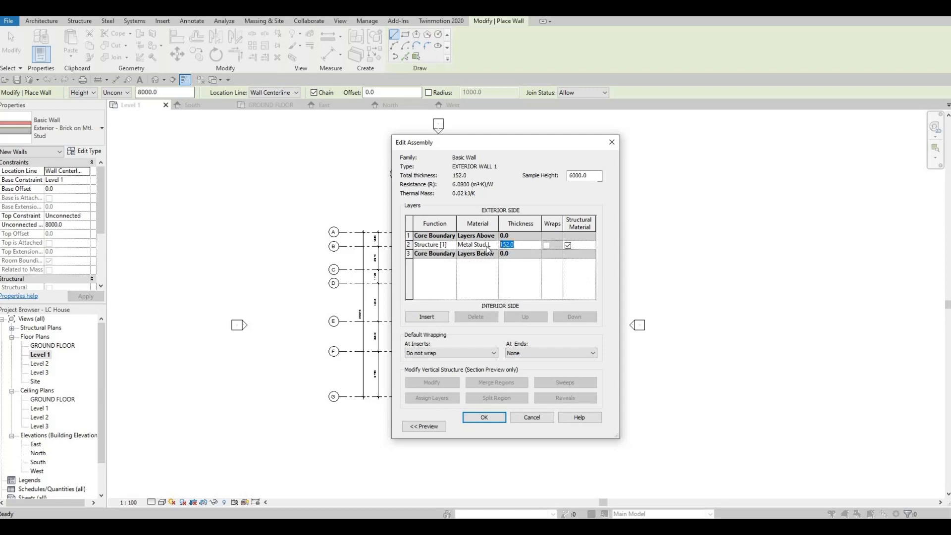
type("200")
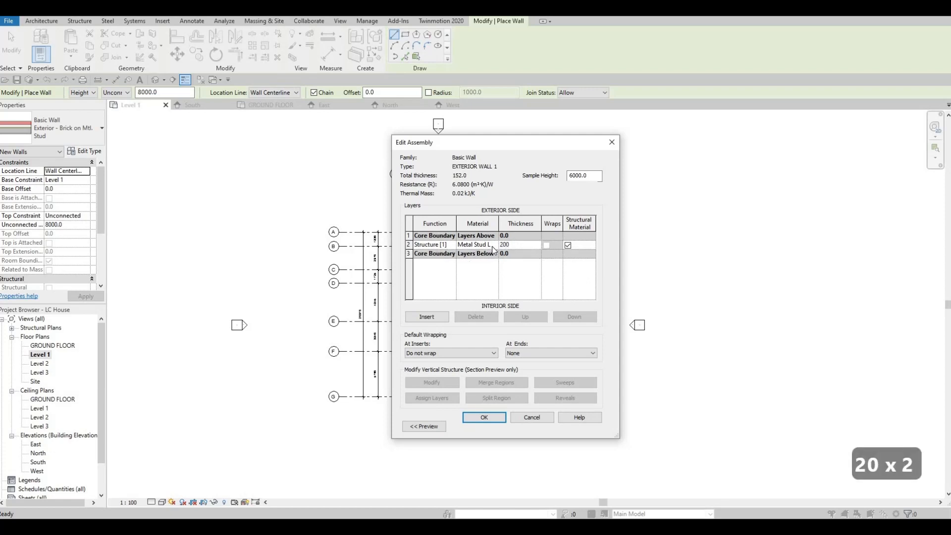
- Assign the Gypsum Wall Board material to the Structure [1] layer and accept the assembly and type properties
left_click(493, 247)
left_click(494, 244)
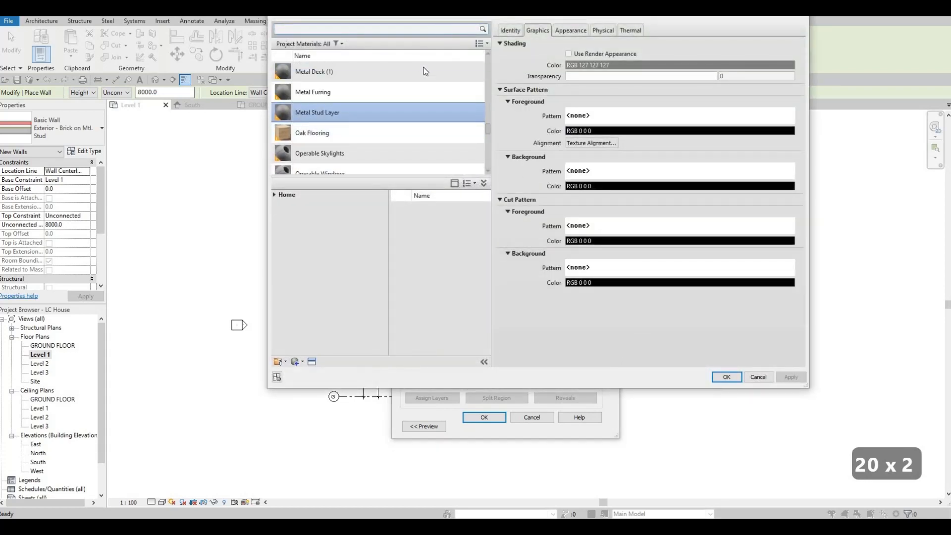
scroll(289, 185, "down", 10)
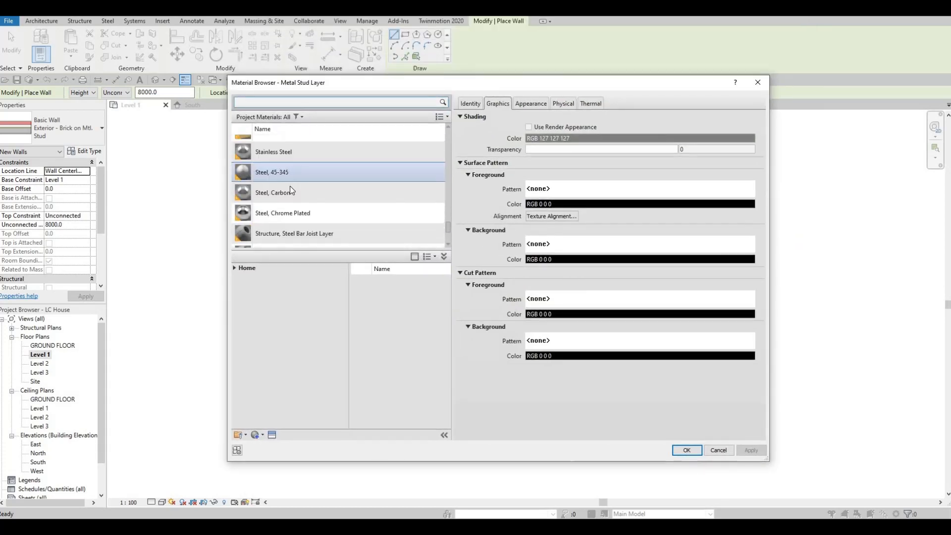
left_click(302, 105)
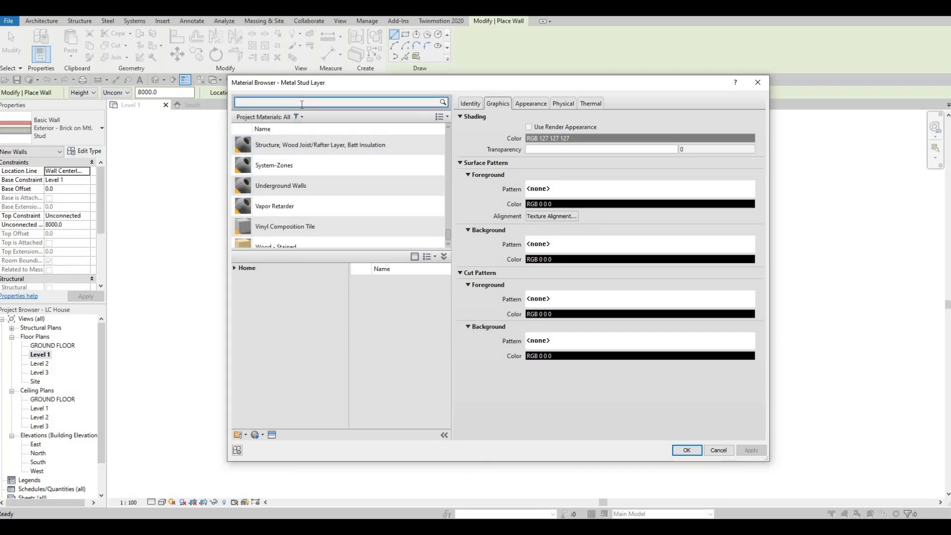
type("GY")
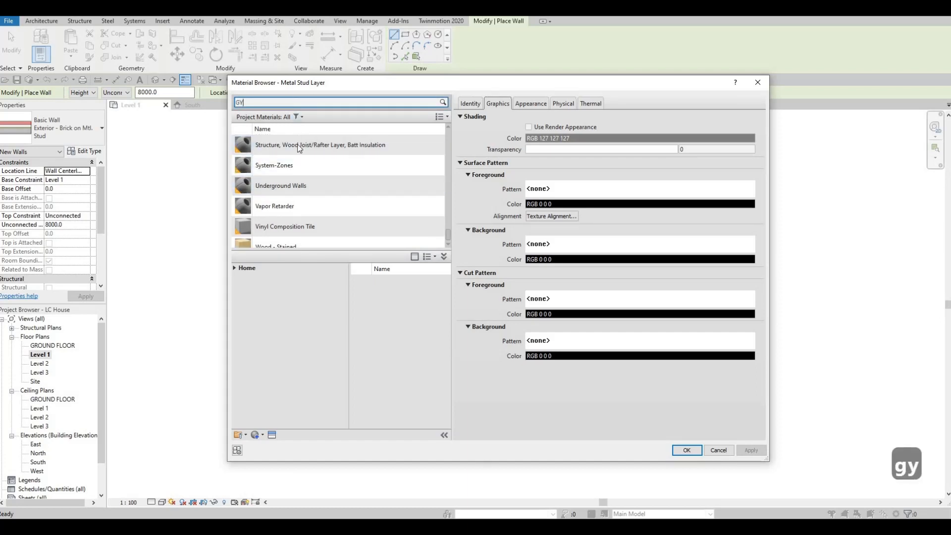
left_click(304, 158)
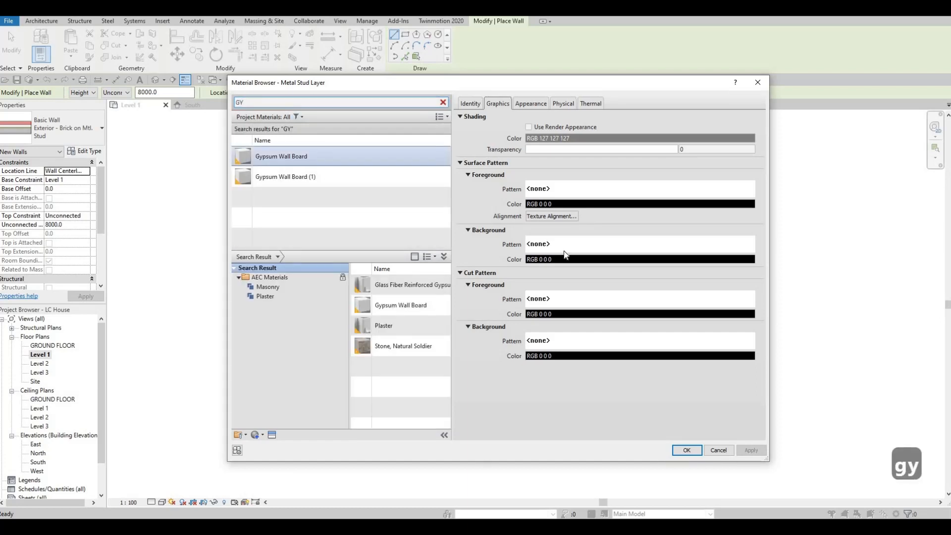
left_click(688, 452)
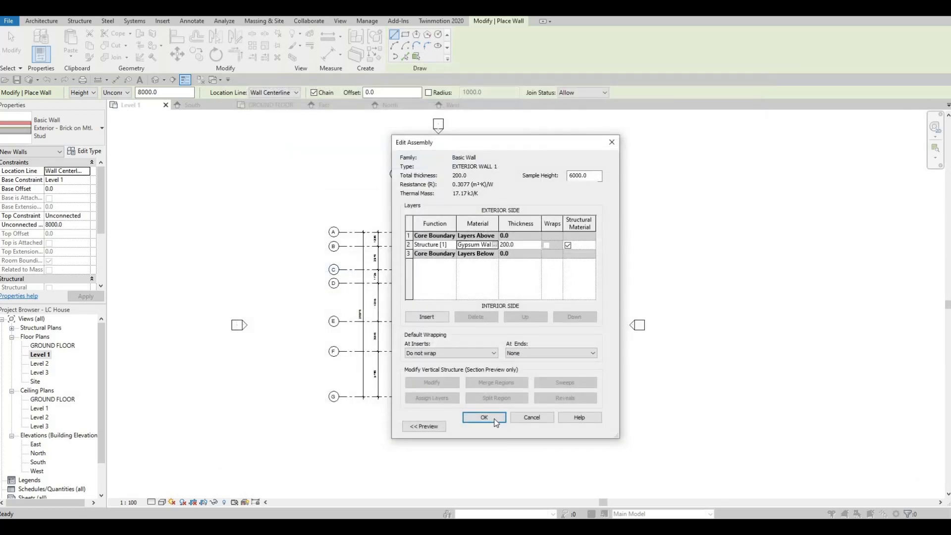
left_click(494, 417)
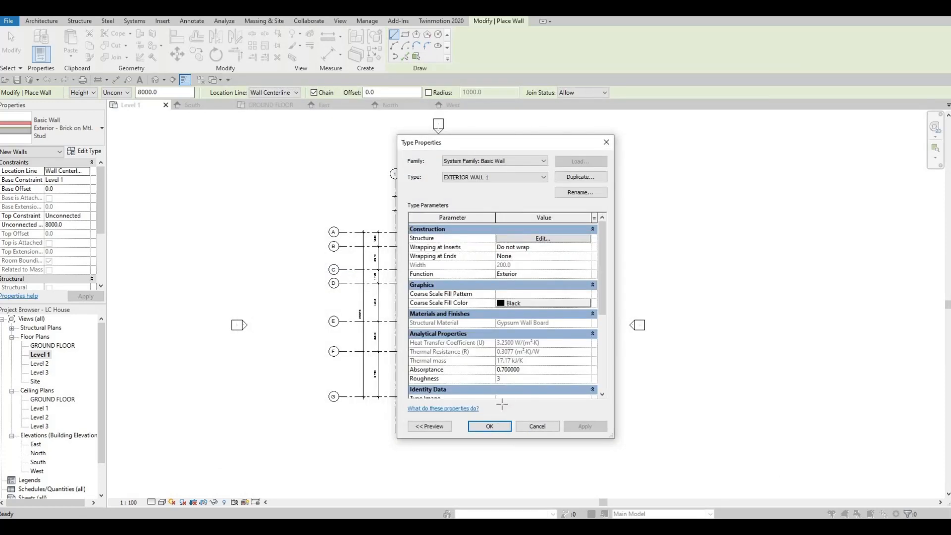
left_click(489, 426)
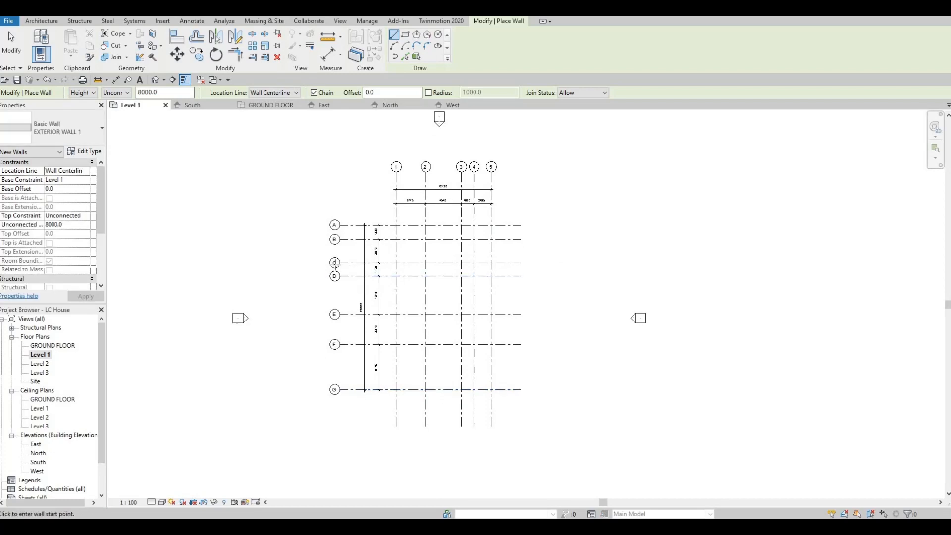
middle_click_drag(411, 306, 393, 305)
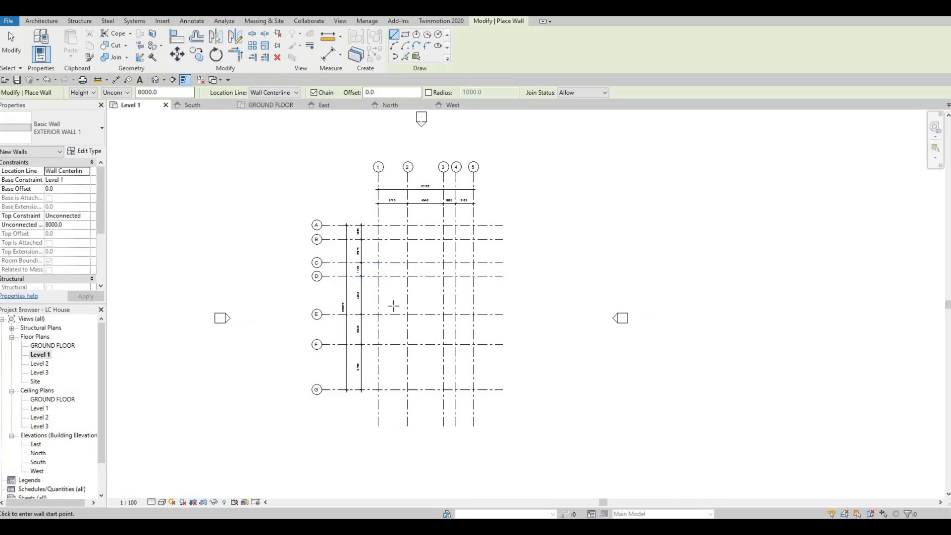